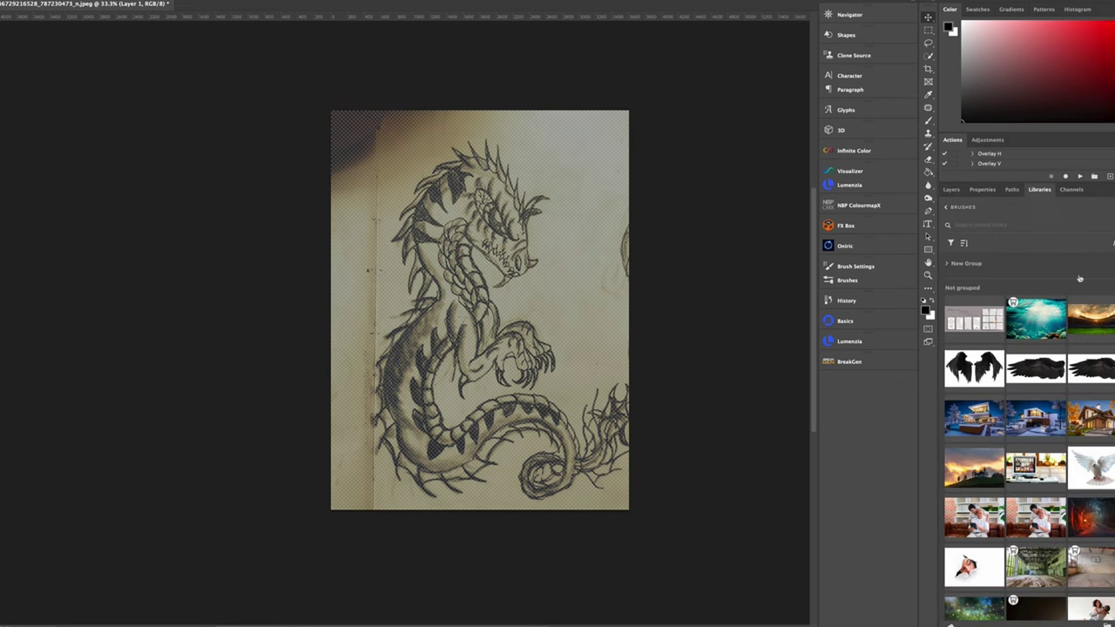
Step: Place the Fantasy dragon image from Libraries and commit its size and position
scroll(1028, 435, "down", 10)
scroll(1028, 435, "down", 1)
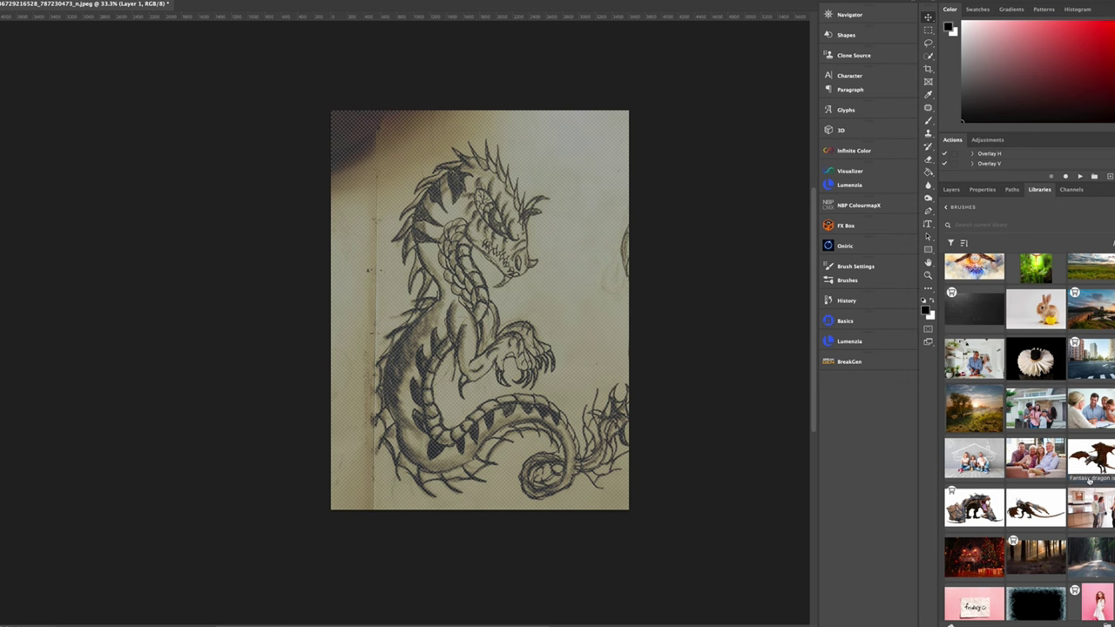
mouse_move(1091, 457)
left_mouse_down()
mouse_move(331, 404)
mouse_move(423, 318)
left_mouse_up()
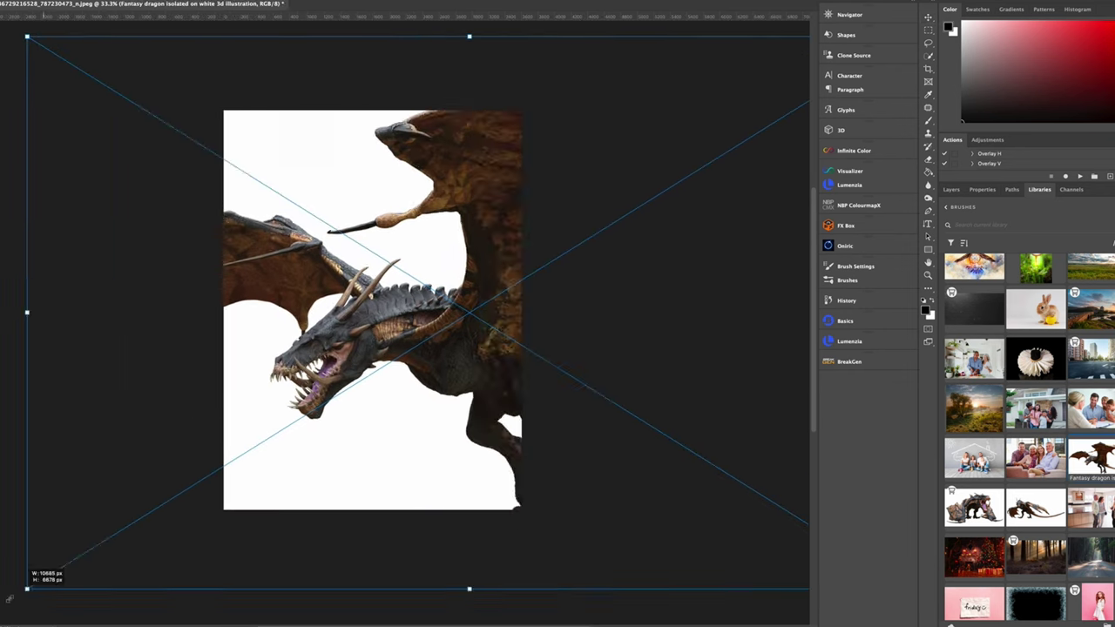
key("Return")
Step: Select the dragon's head, teeth and horns with Quick Selection and Lasso
left_click(929, 55)
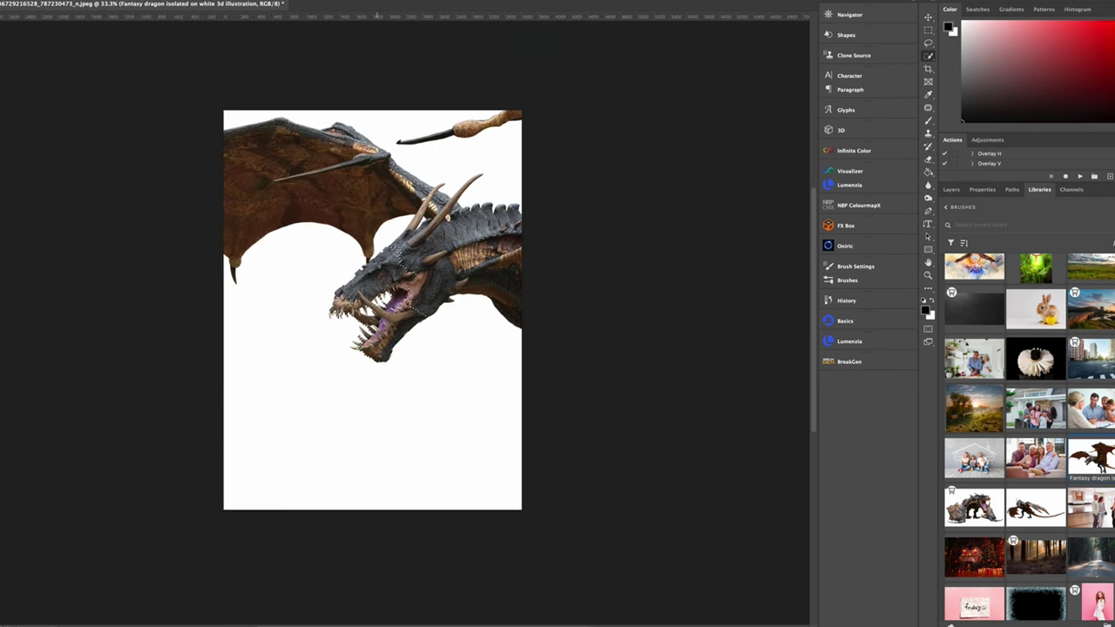
key("ctrl+plus")
key("ctrl+plus")
key("ctrl+plus")
key("l")
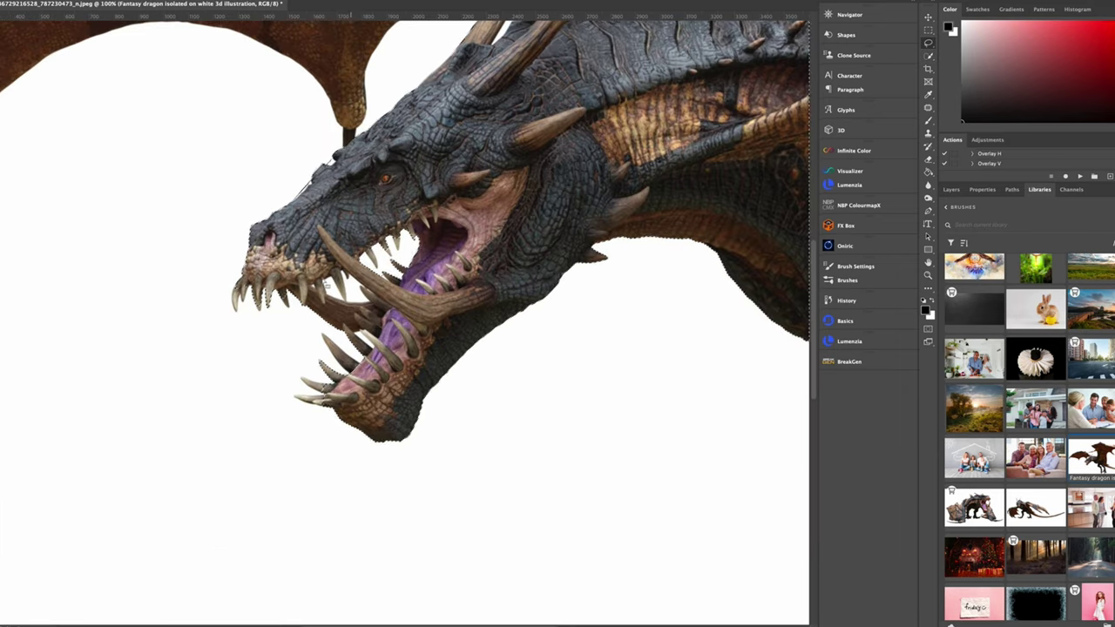
key("ctrl+plus")
key("ctrl+plus")
mouse_move(492, 69)
left_mouse_down()
mouse_move(283, 261)
mouse_move(30, 266)
left_mouse_up()
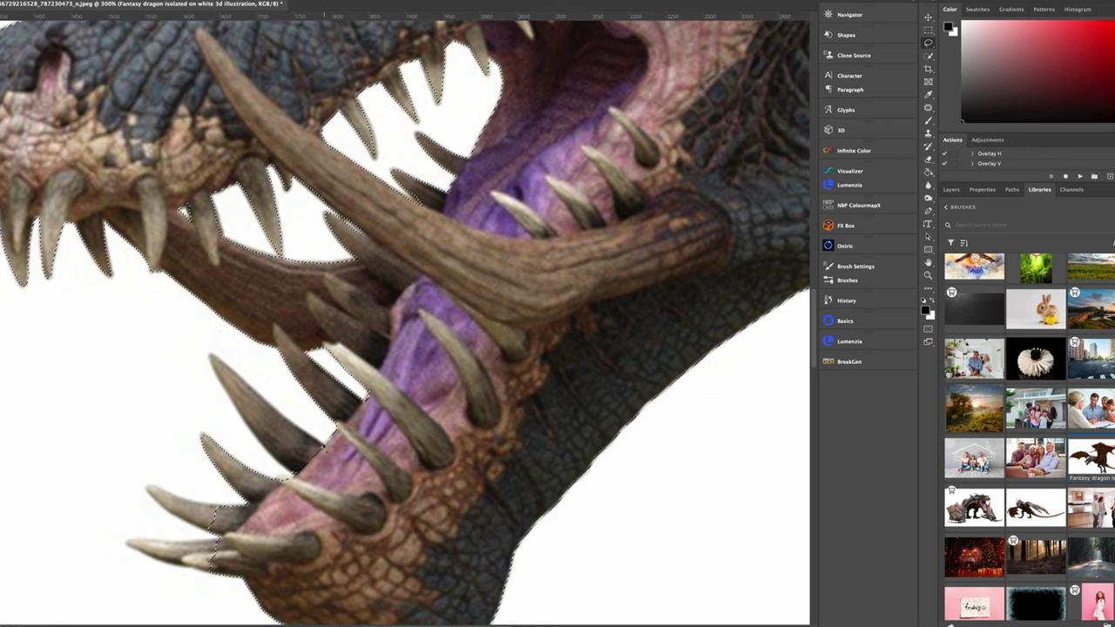
mouse_move(31, 266)
left_mouse_down()
mouse_move(153, 490)
mouse_move(96, 436)
left_mouse_up()
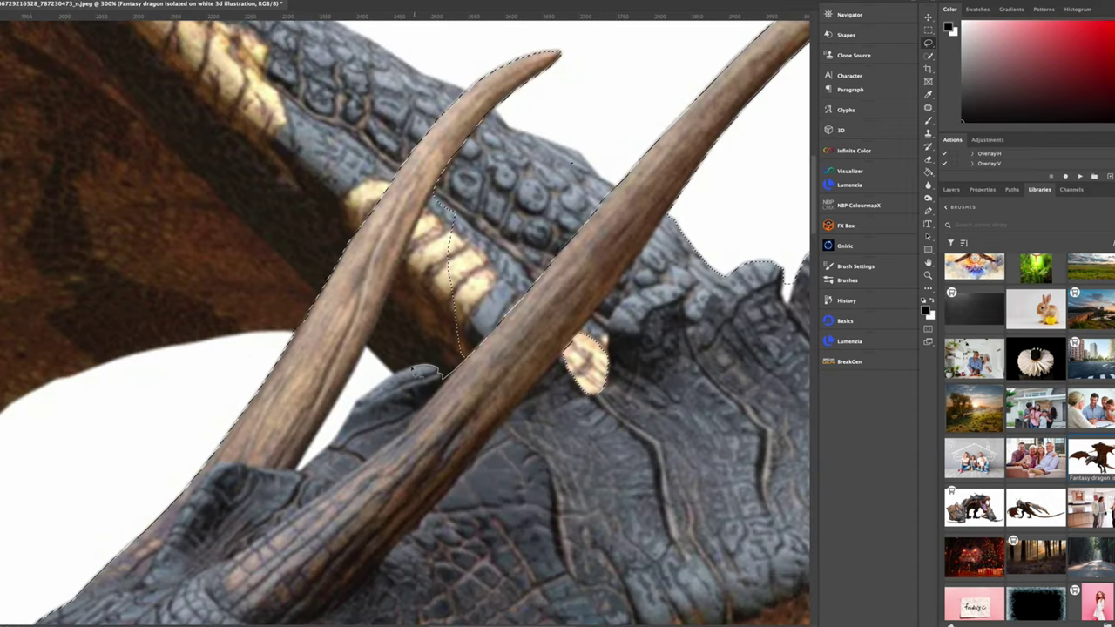
left_click(612, 167)
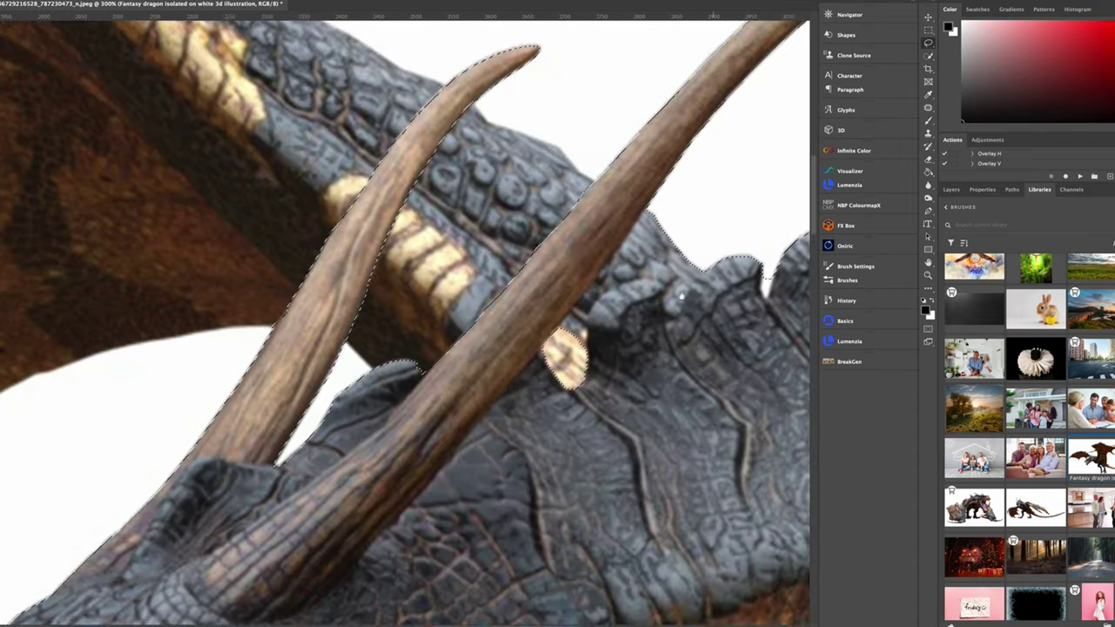
Step: Flip and tilt the copied head with Free Transform over the sketch's head
scroll(565, 311, "down", 3)
scroll(564, 310, "right", 5)
scroll(564, 311, "right", 5)
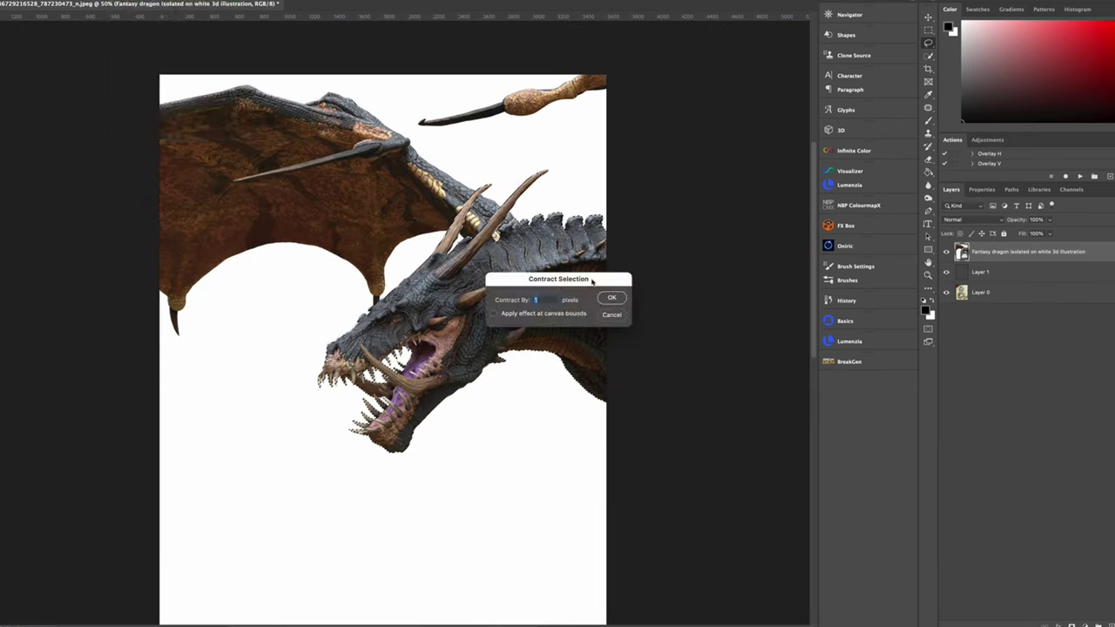
key("ctrl+t")
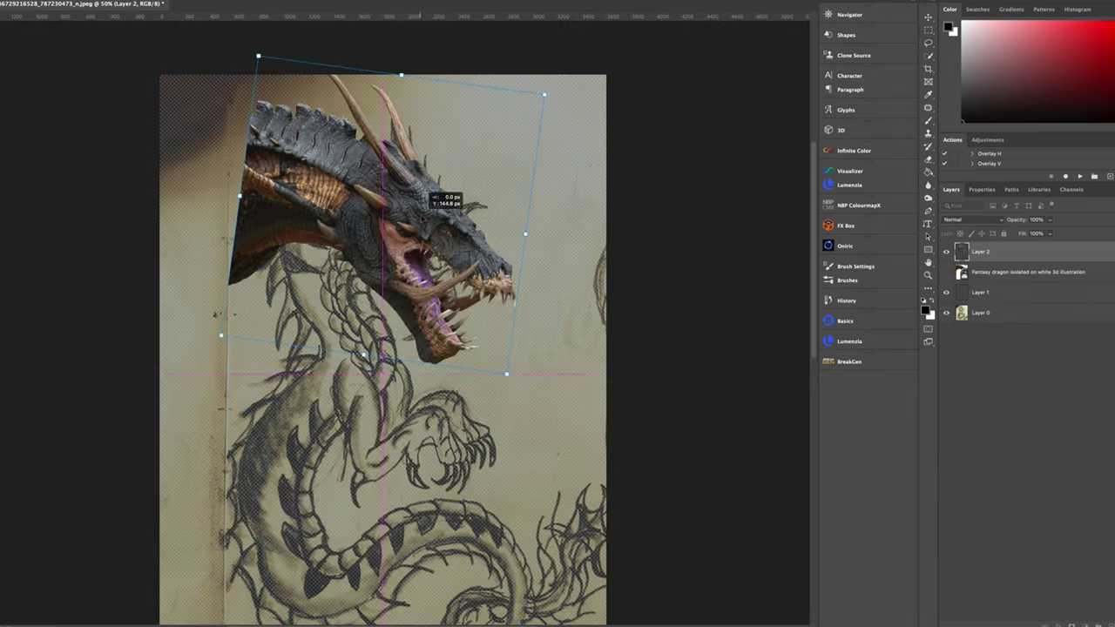
left_click_drag(453, 214, 496, 360)
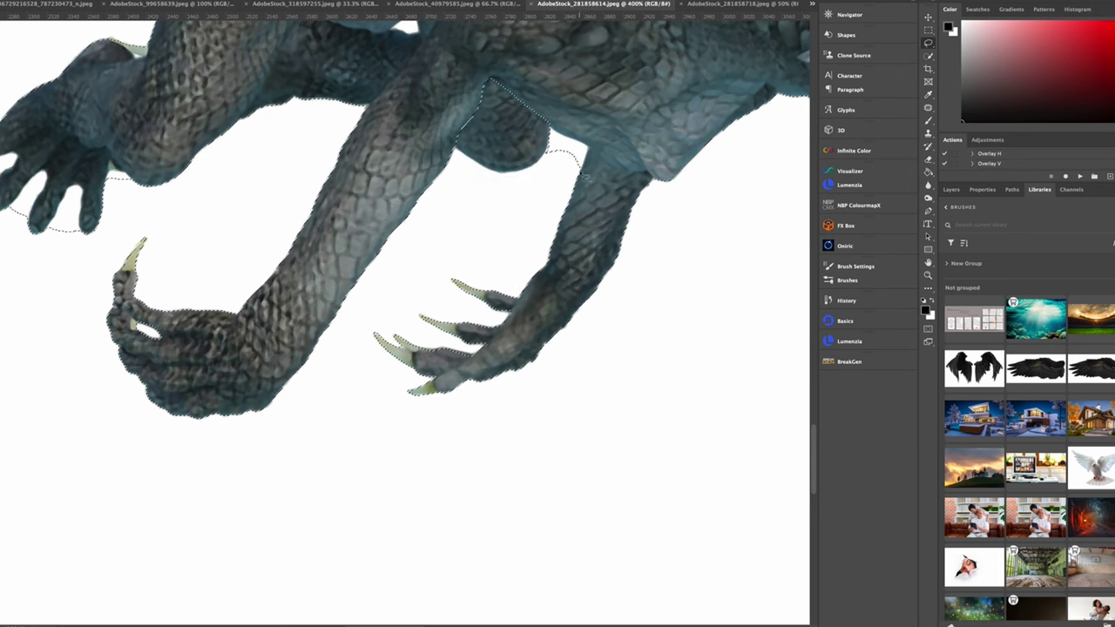
Step: Pan around the grey dragon photo and fit the whole image in view
scroll(481, 212, "up", 3)
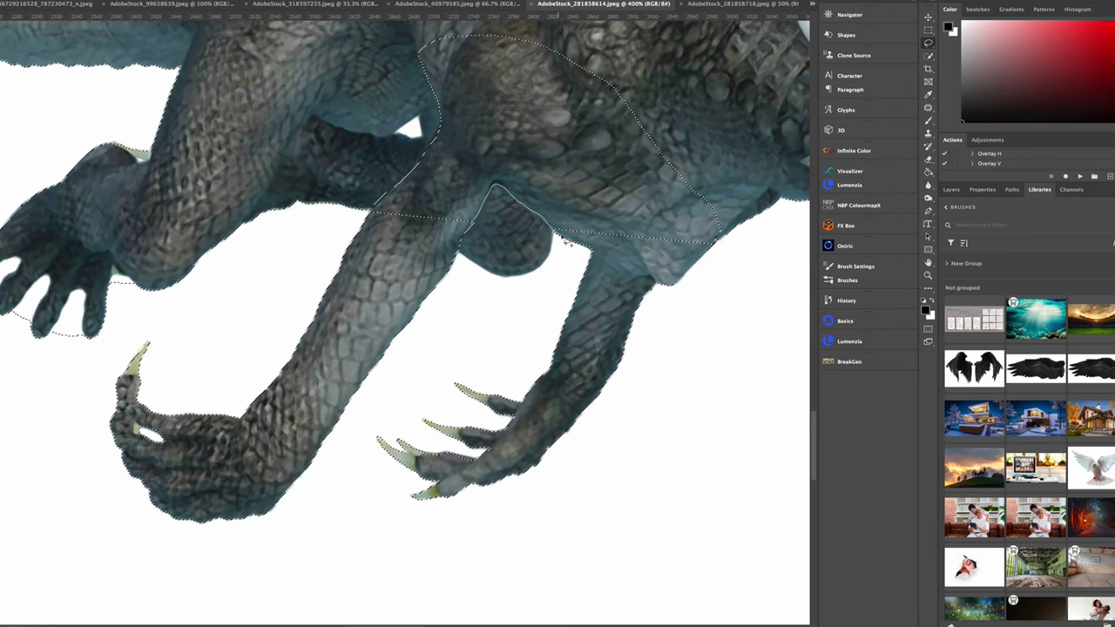
scroll(592, 303, "up", 2)
scroll(593, 303, "right", 4)
scroll(593, 303, "down", 2)
scroll(593, 303, "left", 2)
scroll(592, 303, "down", 3)
scroll(592, 303, "left", 3)
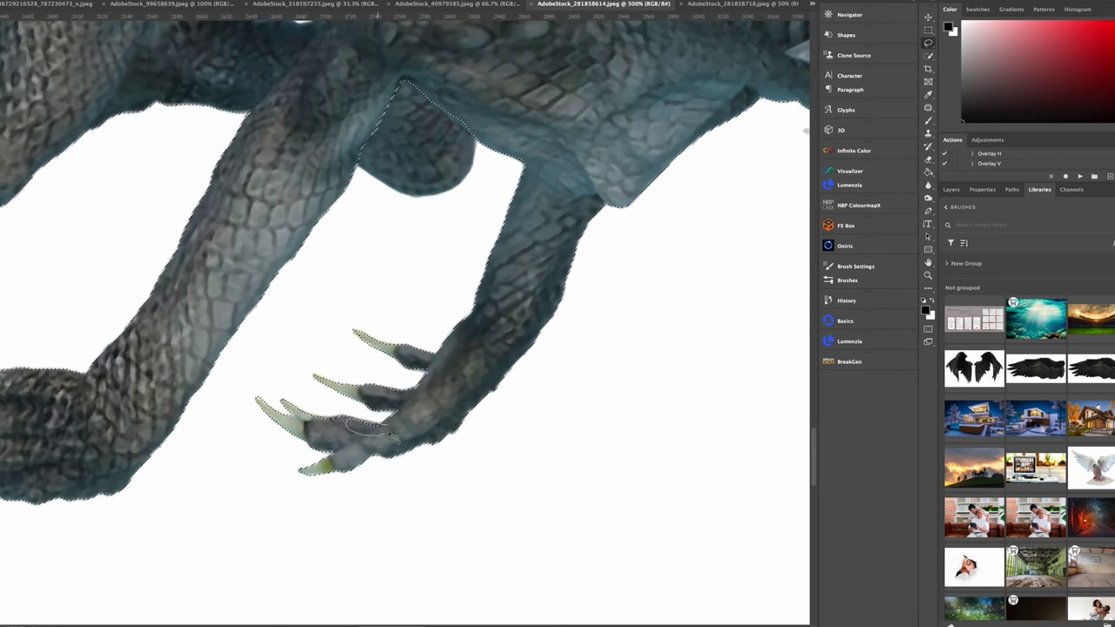
scroll(504, 366, "left", 4)
scroll(504, 365, "up", 1)
scroll(503, 365, "down", 5)
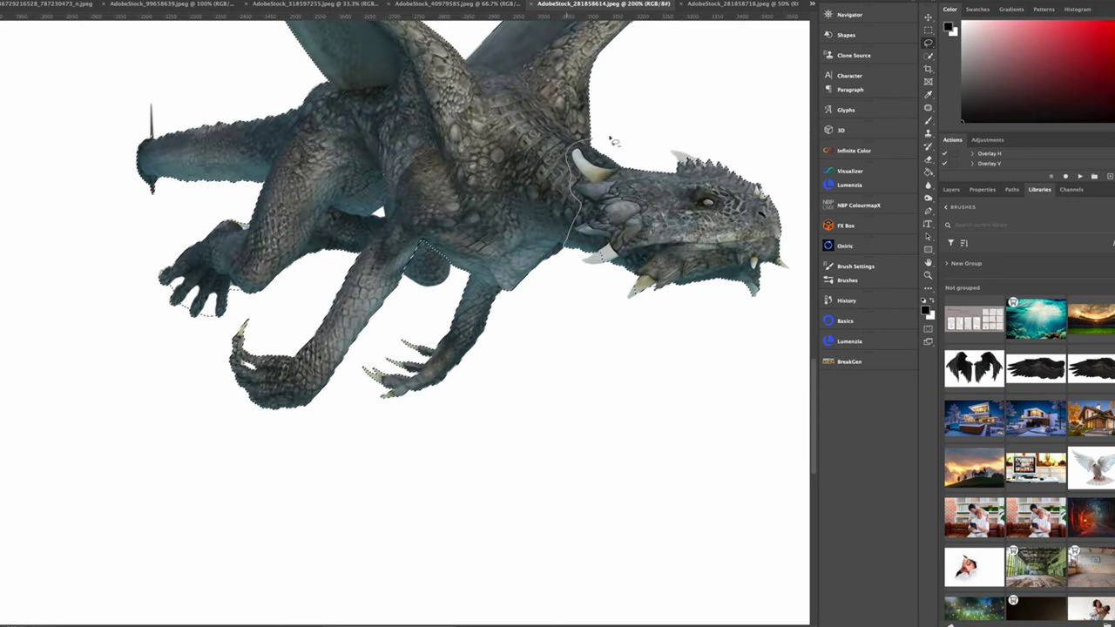
key("ctrl+0")
scroll(590, 279, "down", 2)
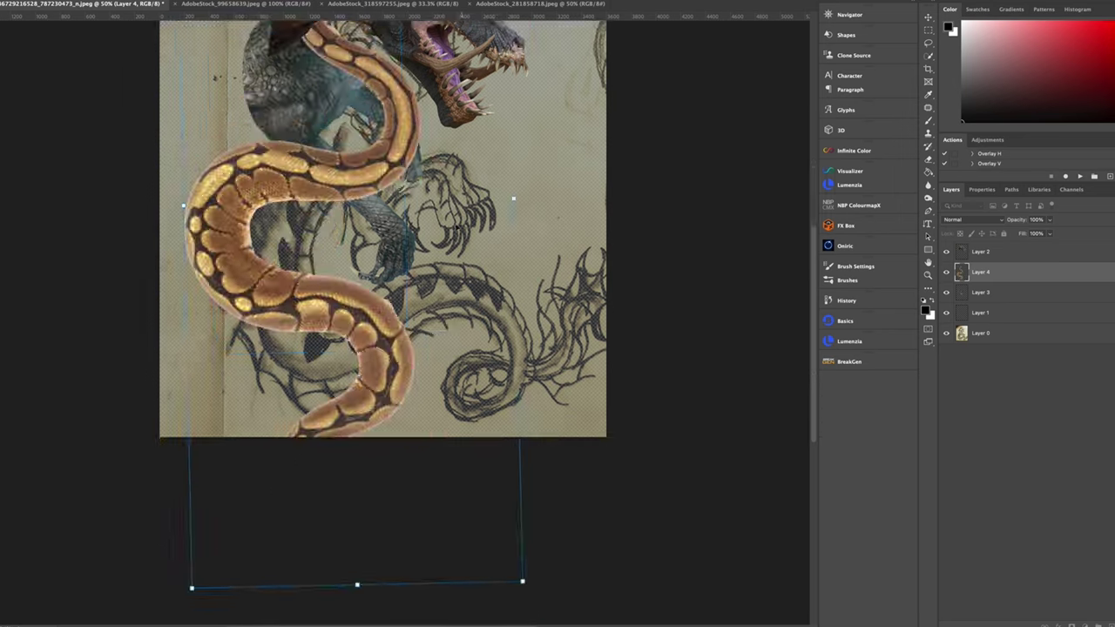
Step: Commit the placed snake and choose the hair brush preset
key("Return")
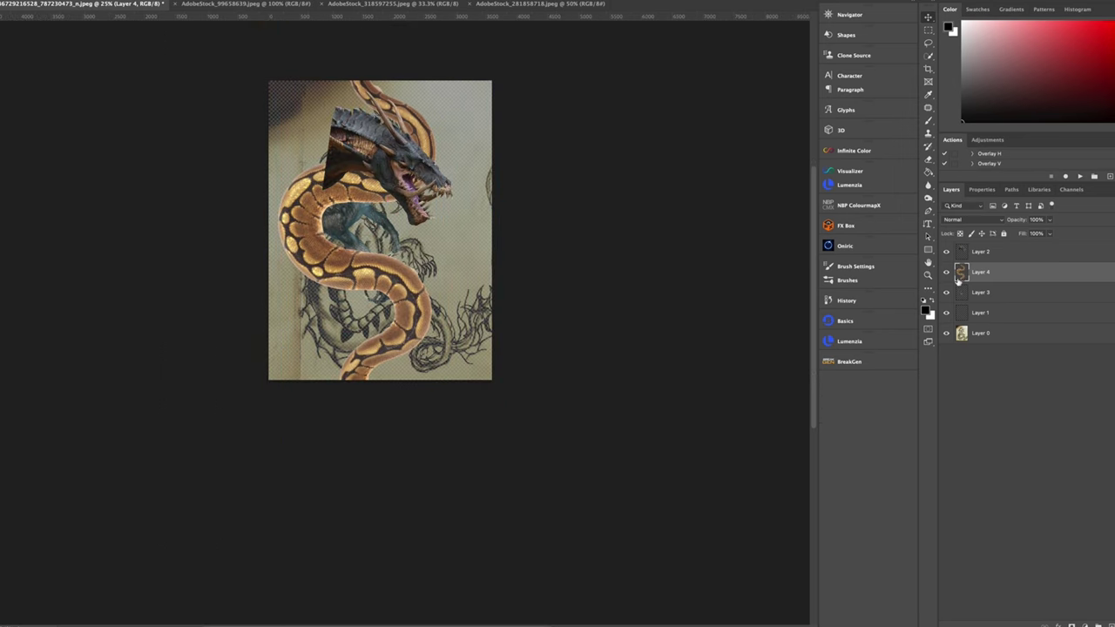
key("b")
right_click(424, 154)
double_click(830, 438)
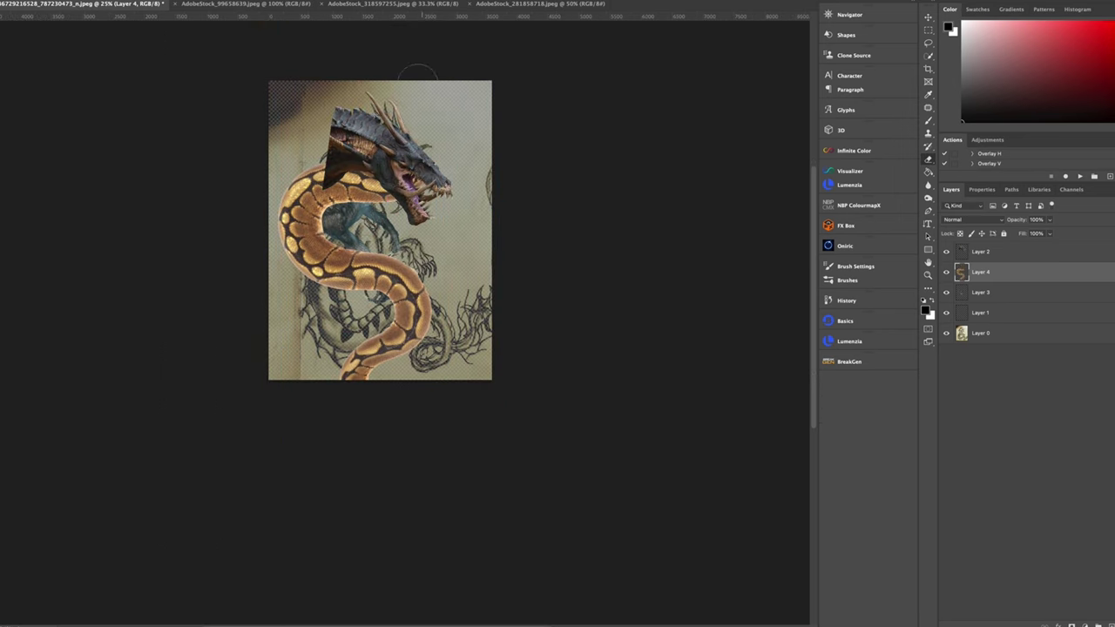
Step: Enlarge the canvas with Crop to reveal the snake's hidden tail
key("v")
mouse_move(409, 228)
left_mouse_down()
mouse_move(409, 446)
mouse_move(416, 230)
left_mouse_up()
key("c")
left_click_drag(492, 380, 552, 438)
key("Return")
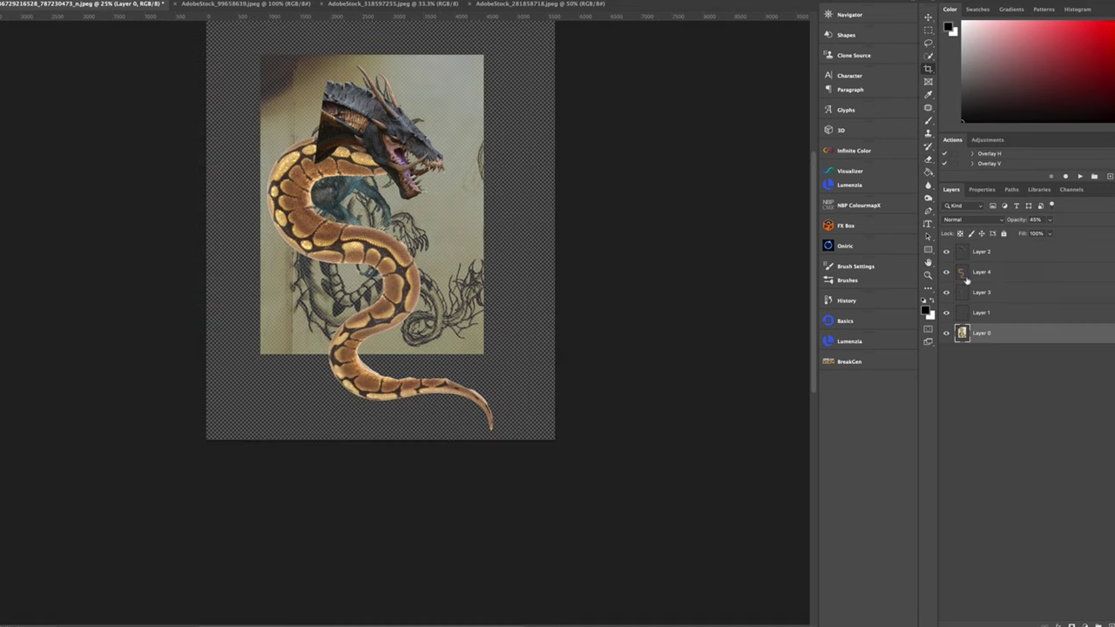
Step: Warp the snake's left coil wider, duplicate it, and rotate Layer 4 about -11.7°
key("ctrl+t")
mouse_move(272, 200)
left_mouse_down()
mouse_move(254, 187)
mouse_move(279, 100)
left_mouse_up()
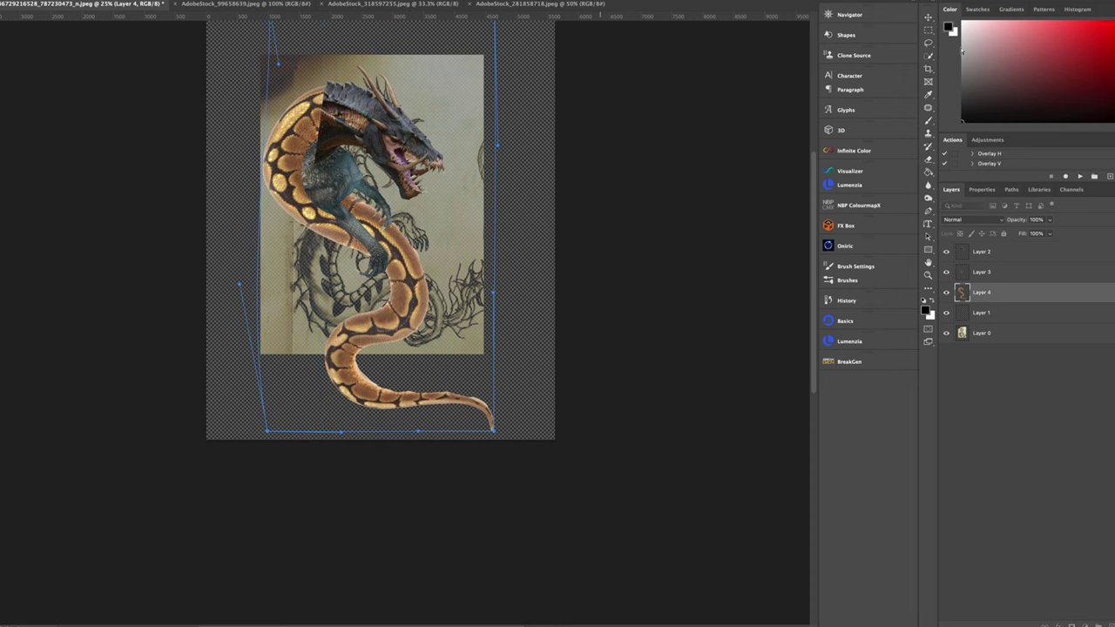
key("Return")
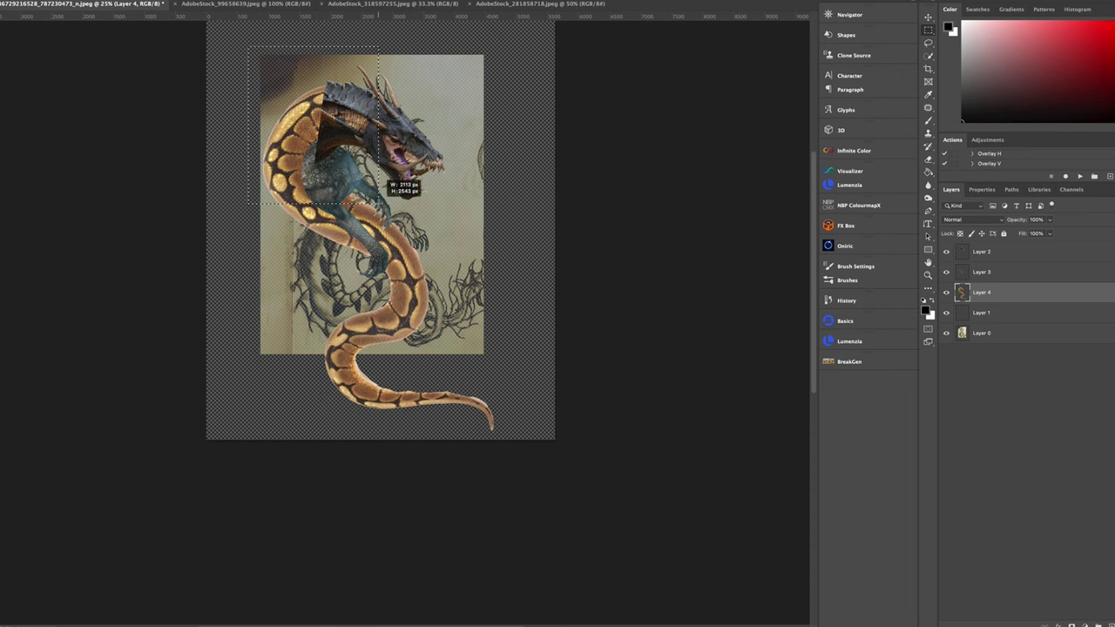
key("ctrl+j")
left_click(963, 312)
left_click_drag(398, 453, 331, 254)
key("ctrl+t")
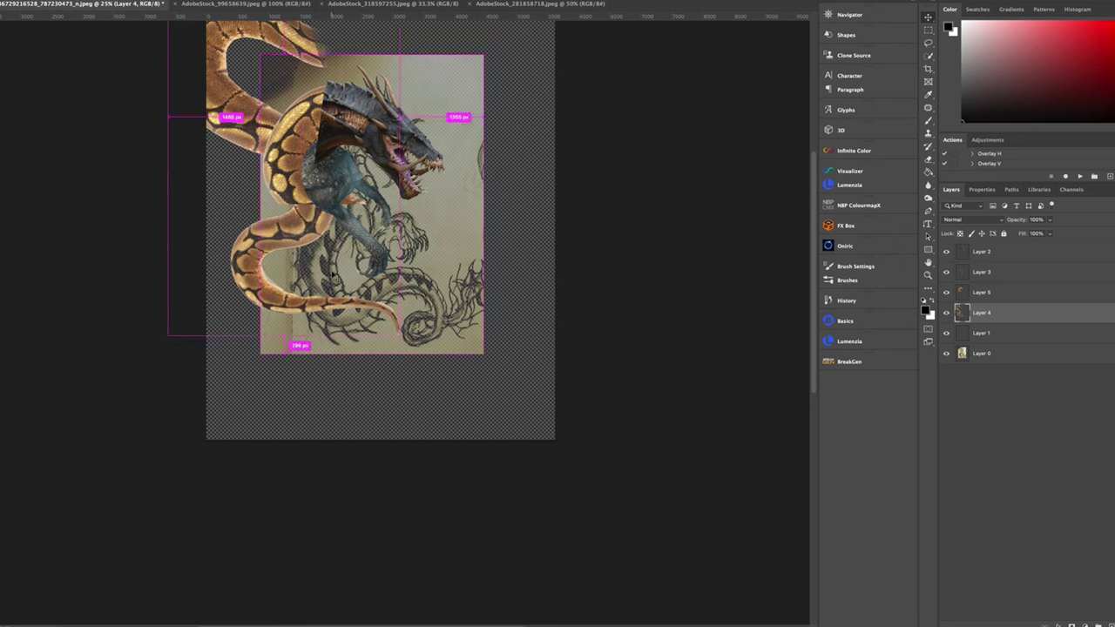
left_click_drag(526, 389, 554, 347)
left_click_drag(377, 142, 405, 222)
key("Return")
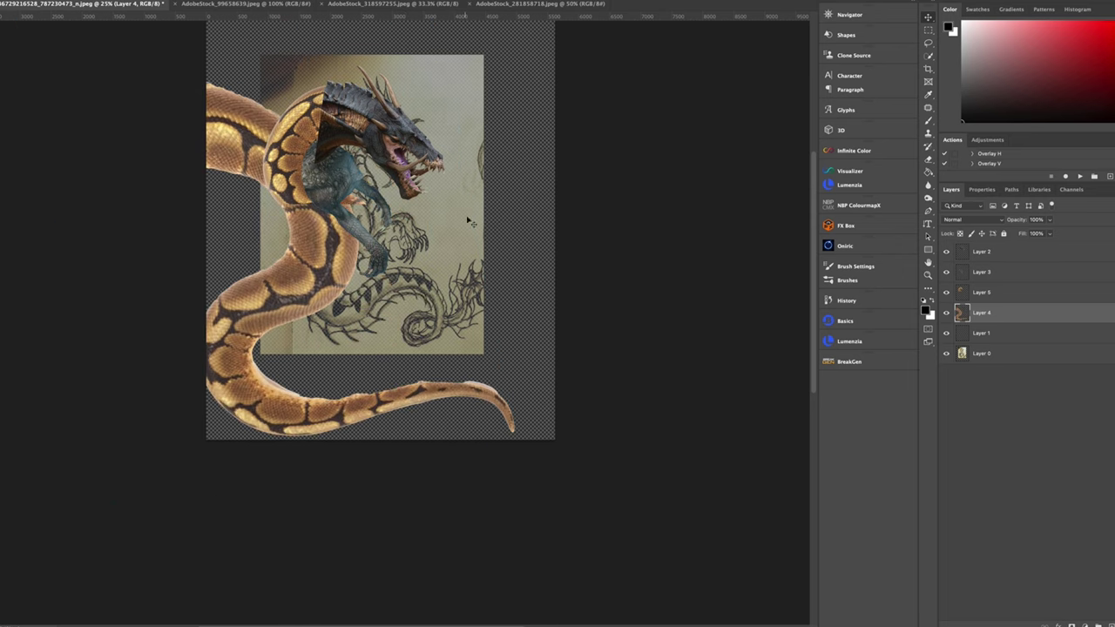
Step: Erase the overlapping upper-left body of the rotated snake
key("e")
mouse_move(222, 83)
left_mouse_down()
mouse_move(217, 117)
mouse_move(253, 174)
left_mouse_up()
key("alt+bracketright")
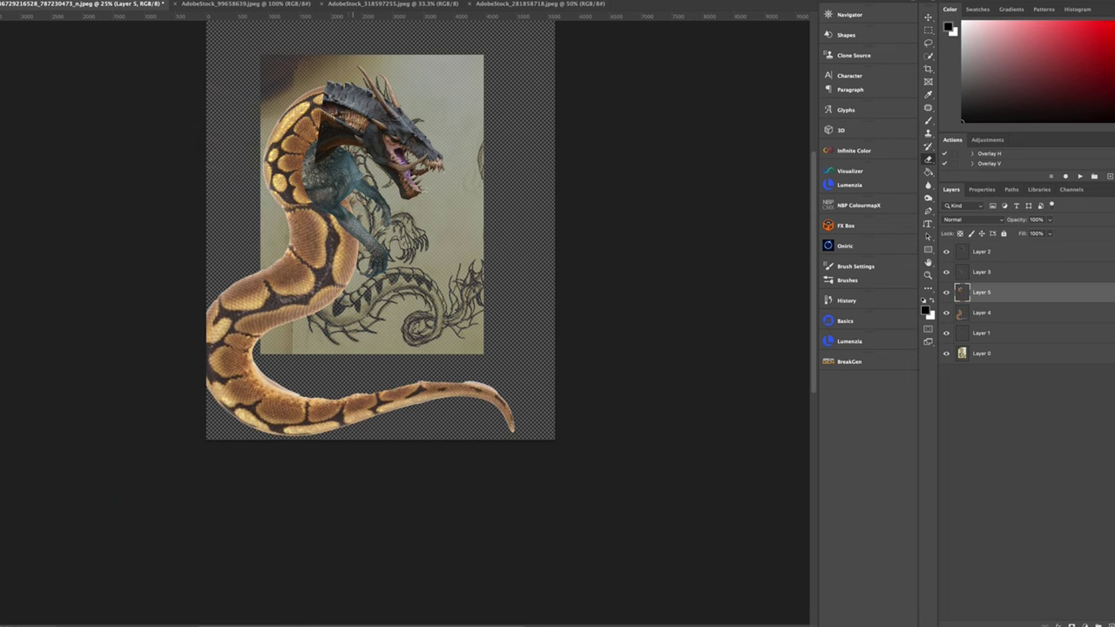
key("alt+bracketleft")
Step: Warp the snake's body and tail into a sweeping S-curve with an extra grid split
key("ctrl+t")
left_click_drag(288, 431, 356, 424)
left_click(363, 191, "alt")
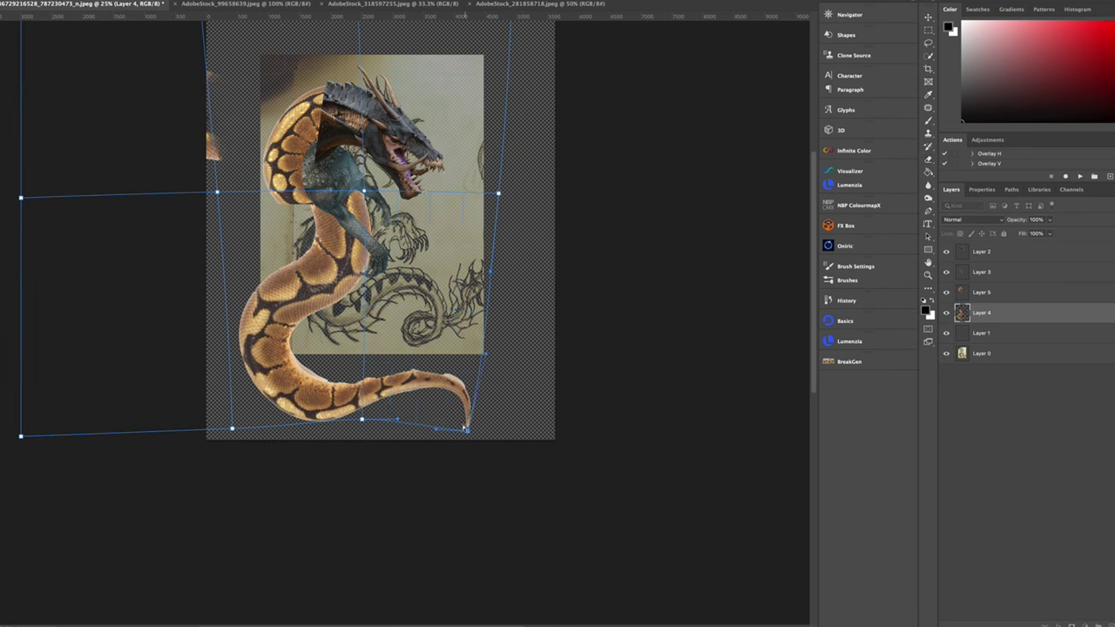
left_click_drag(313, 383, 292, 350)
left_click_drag(356, 424, 350, 402)
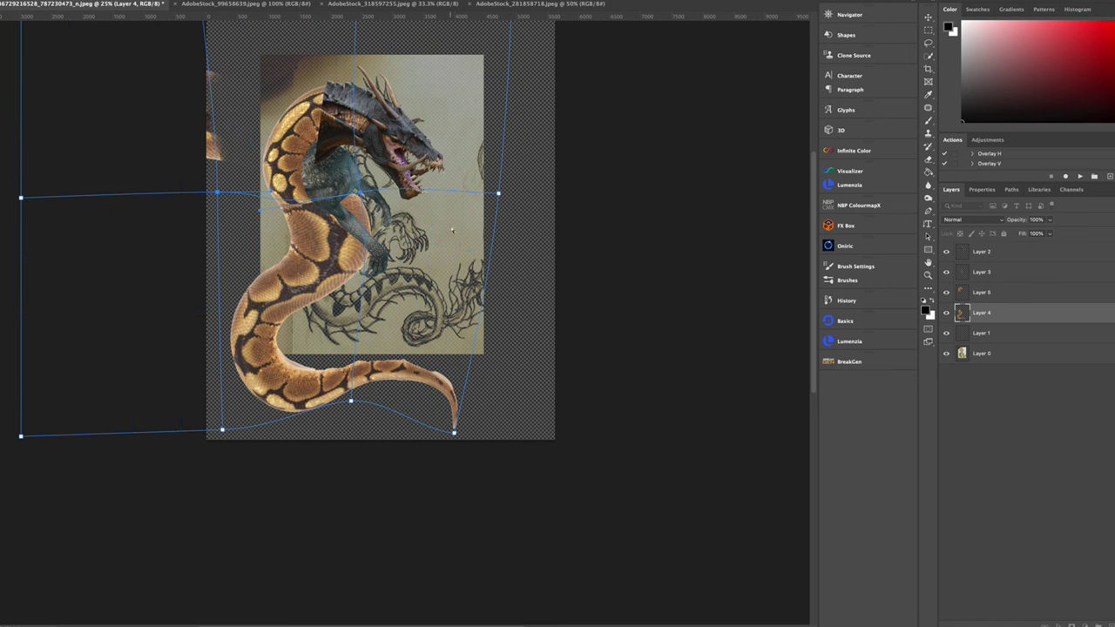
key("Return")
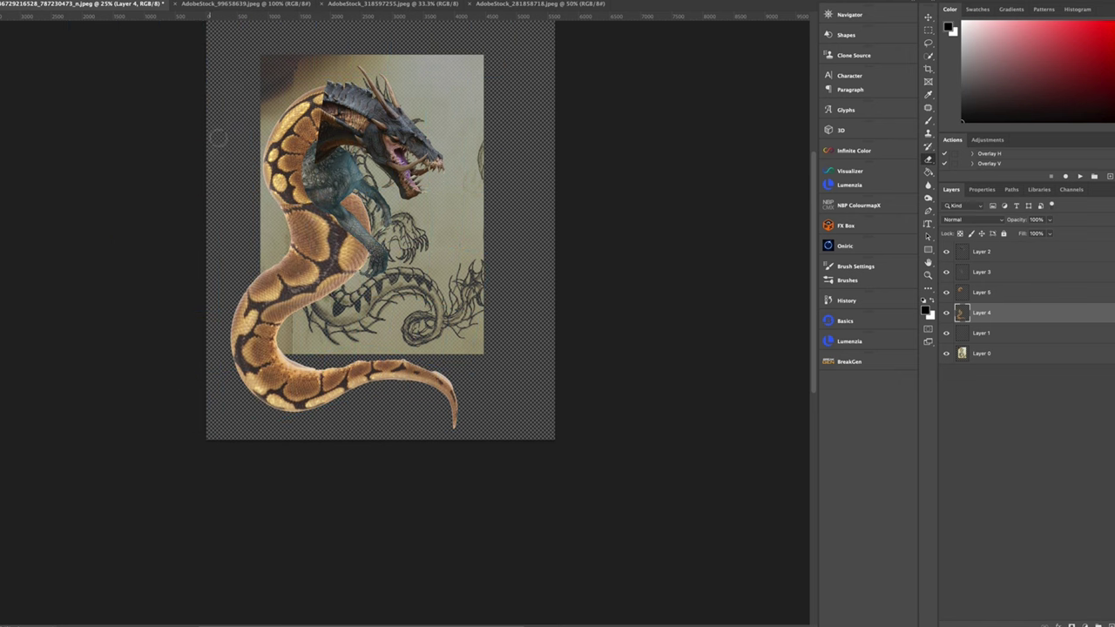
key("ctrl+plus")
key("ctrl+plus")
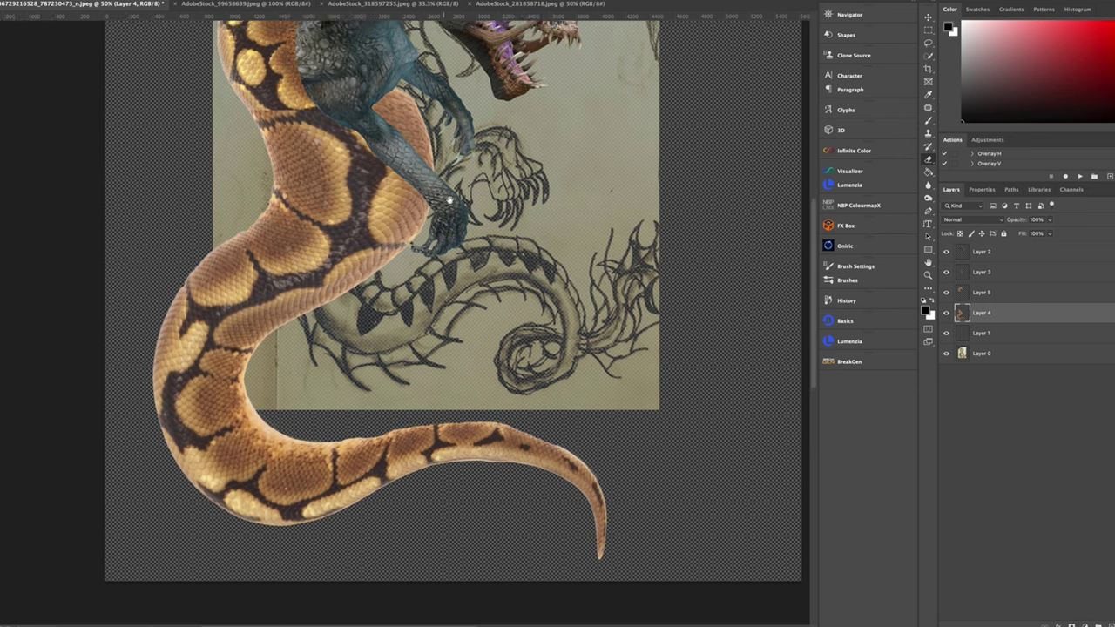
Step: Darken the snake with a Curves adjustment and select Layer 5's mask
key("ctrl+minus")
left_click_drag(1029, 328, 1031, 341)
left_click(951, 189)
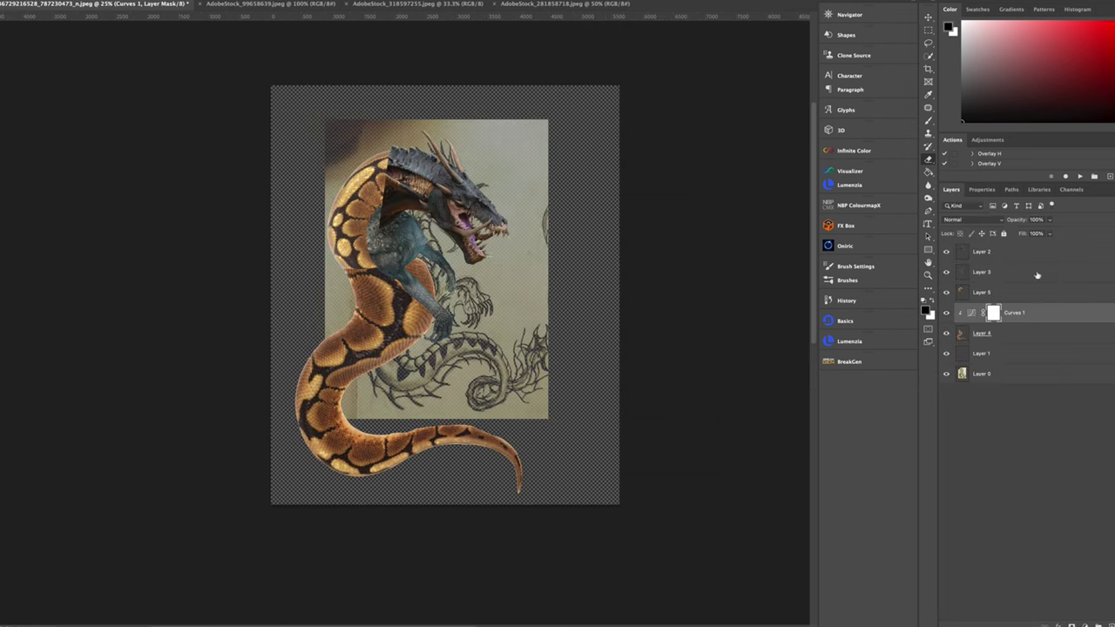
left_click(983, 292)
key("ctrl+plus")
key("ctrl+plus")
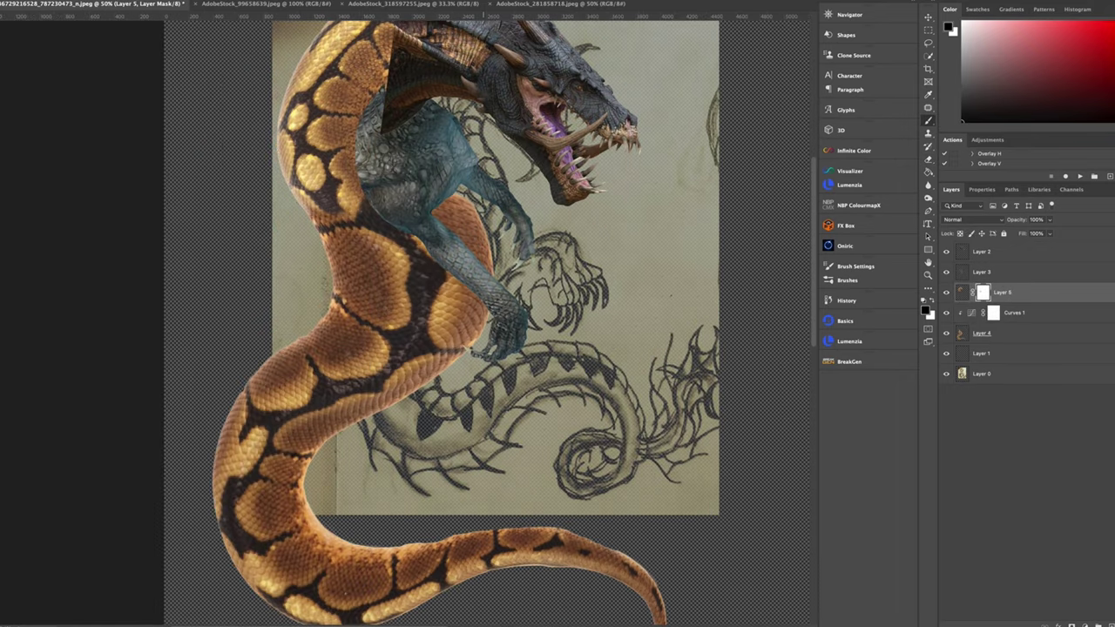
Step: Merge the snake pieces into Layer 5 and shift them to dark blue-grey with Hue/Saturation
key("ctrl+e")
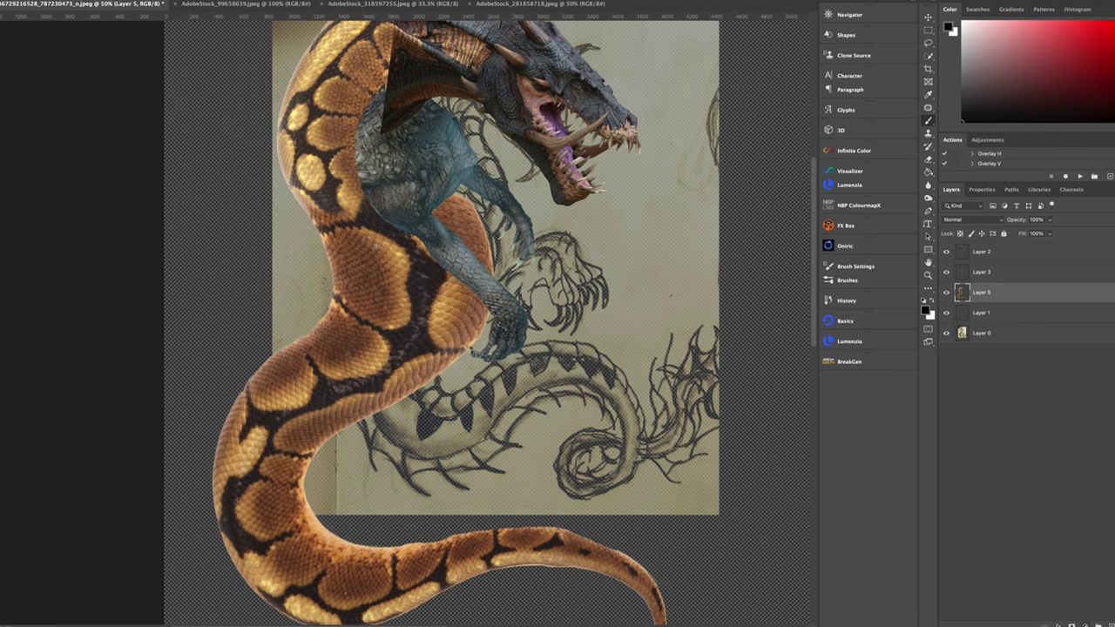
left_click(984, 252)
left_click_drag(1080, 256, 1106, 256)
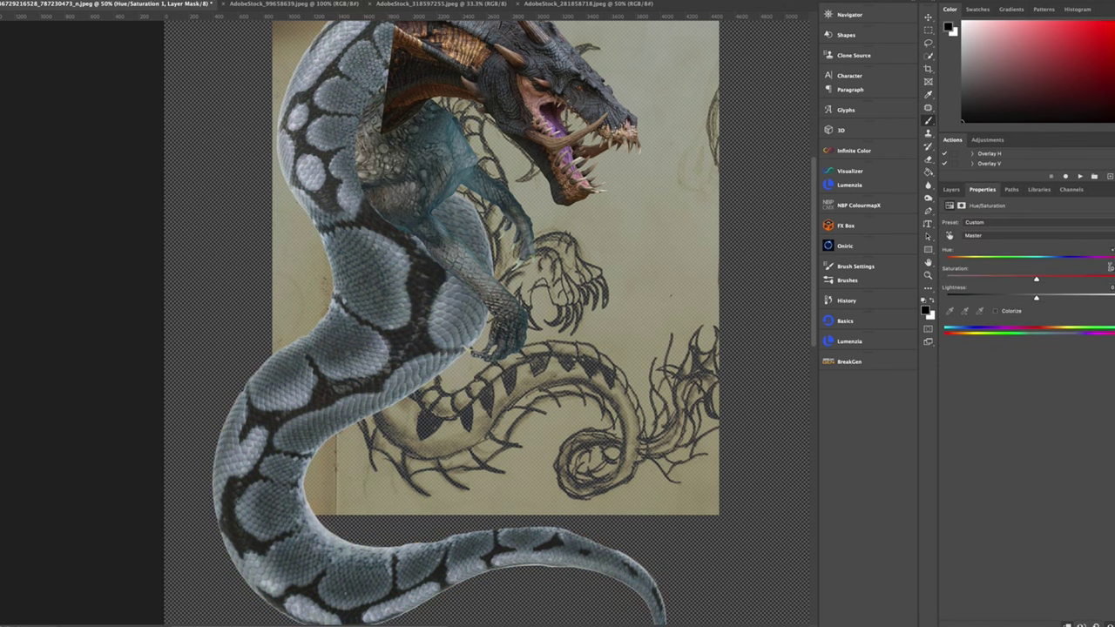
left_click_drag(1035, 298, 1019, 298)
key("ctrl+minus")
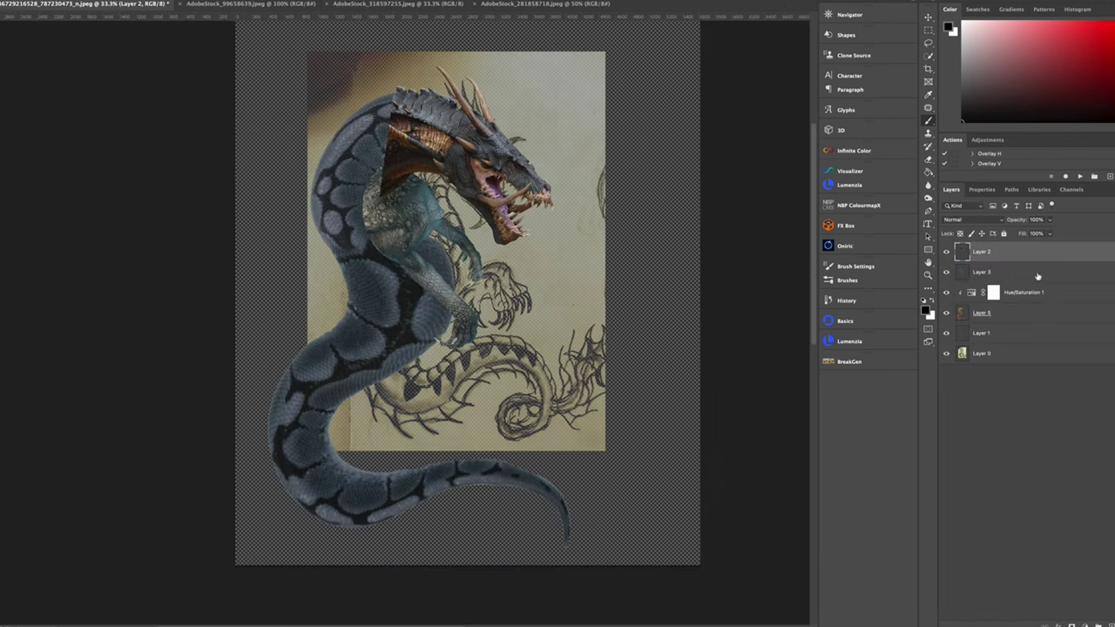
Step: Mask out the brown neck scales, add a mask to Layer 3, and hide the sketch background
left_click(951, 189)
scroll(305, 148, "up", 2)
left_click_drag(456, 209, 462, 170)
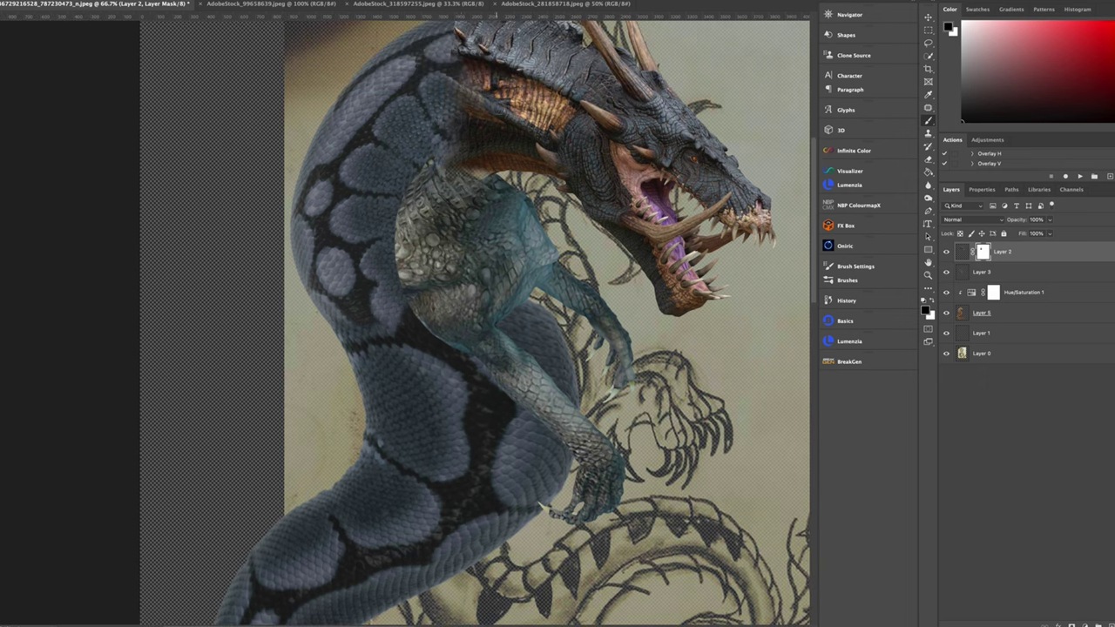
left_click_drag(453, 131, 410, 283)
left_click(1028, 268)
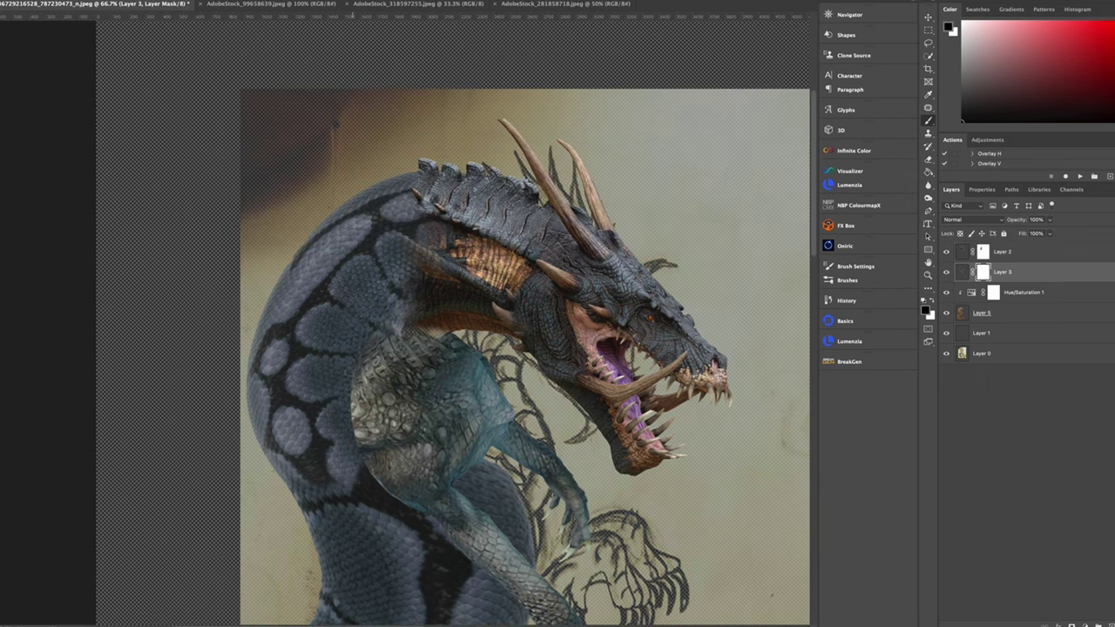
left_click_drag(363, 440, 378, 301)
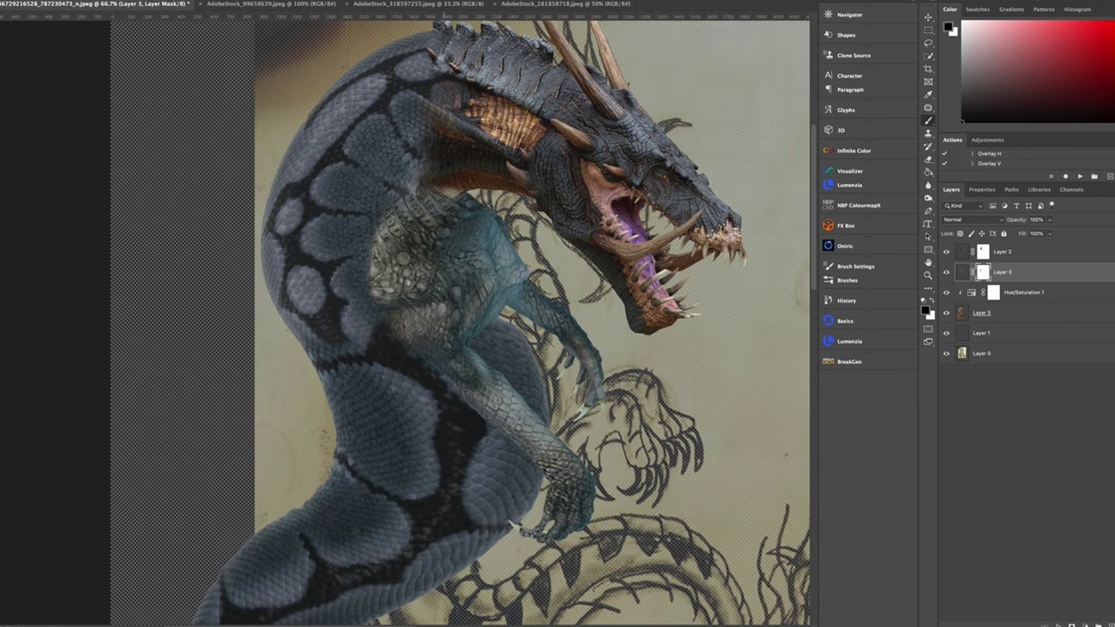
left_click(946, 352)
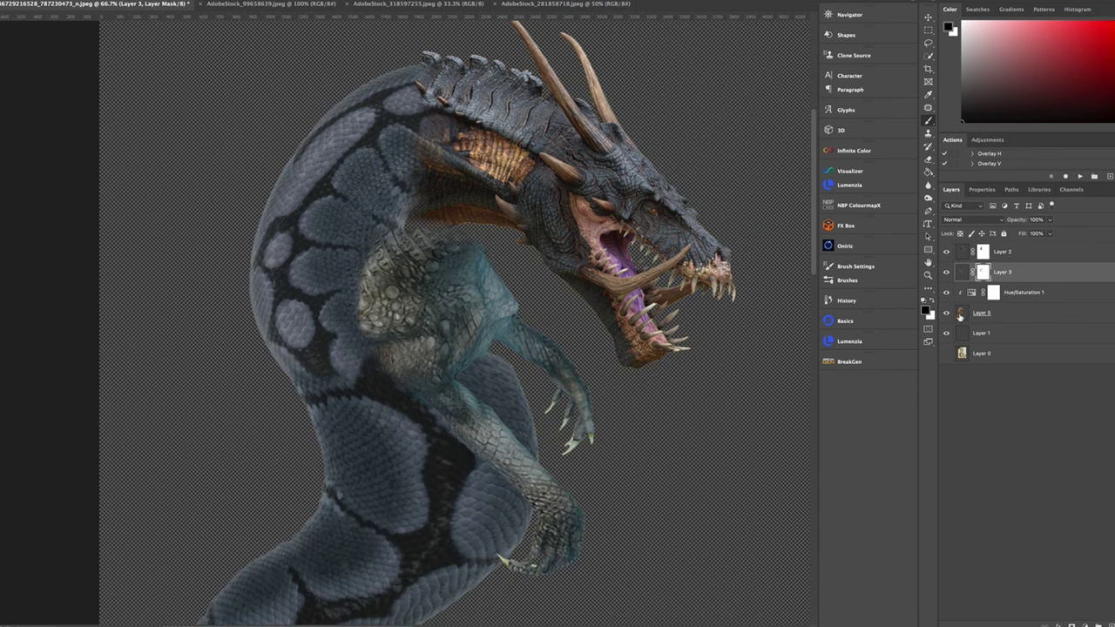
Step: Clone-stamp scale texture over the neck join on a new empty layer
left_click(959, 317)
key("ctrl+shift+alt+n")
key("s")
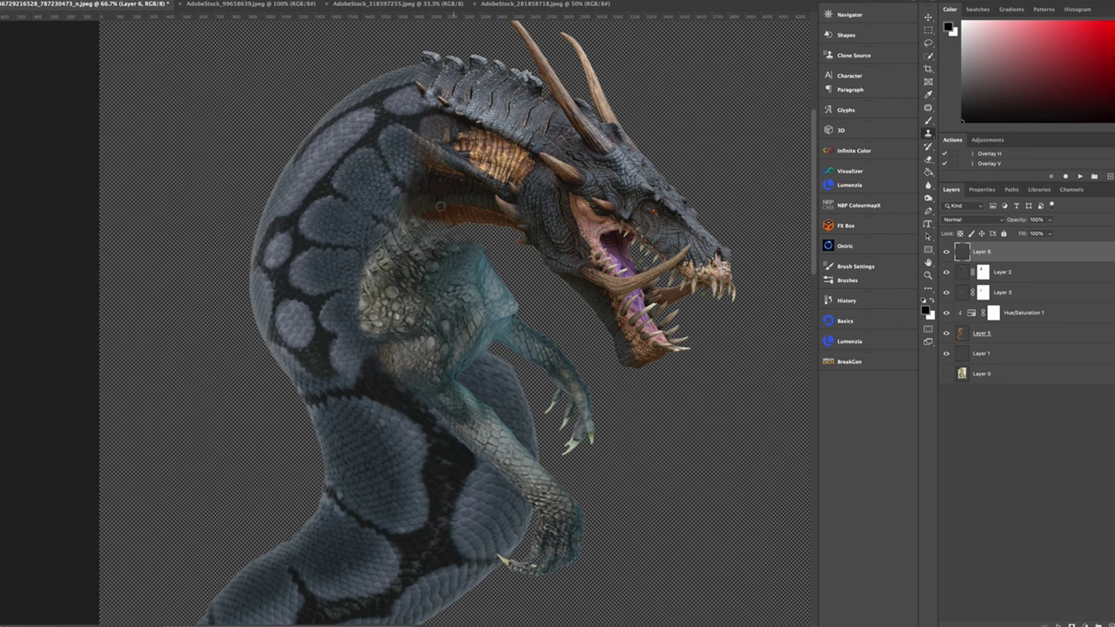
left_click(439, 207, "alt")
left_click_drag(453, 194, 455, 220)
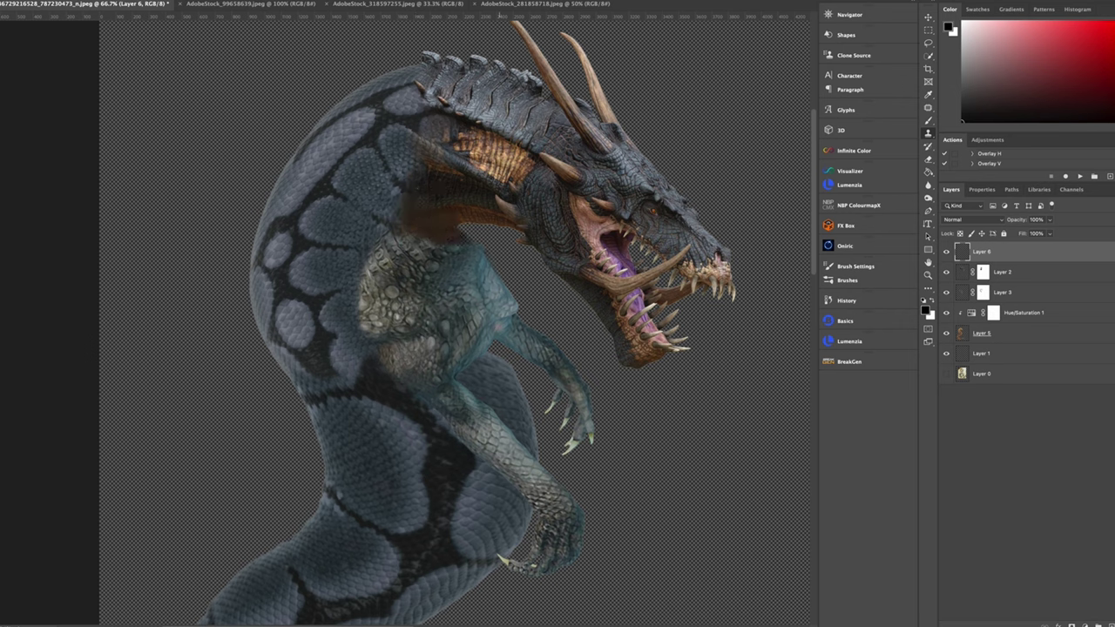
left_click(982, 333)
key("ctrl+shift+x")
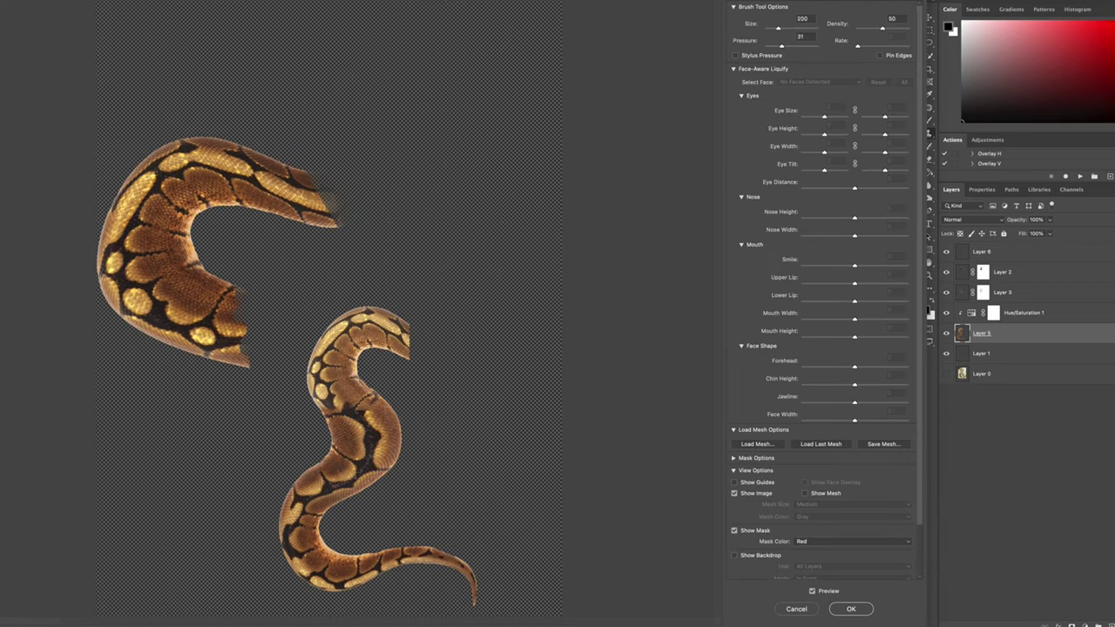
Step: Resize the Liquify brush and apply the Liquify edit to the snake
key("bracketright")
key("bracketright")
key("bracketright")
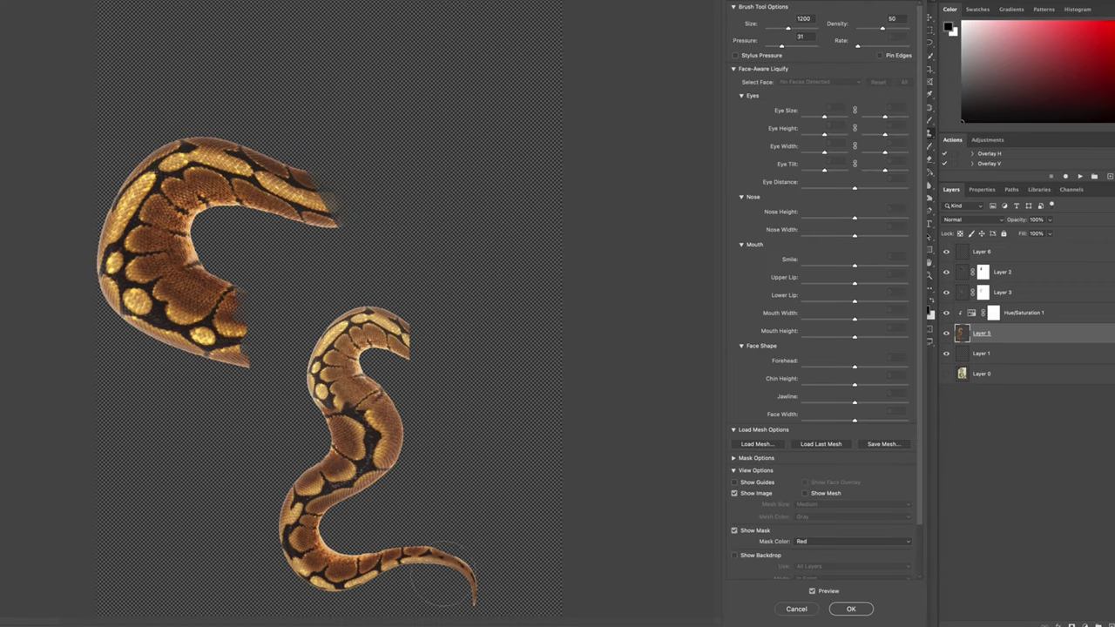
key("bracketleft")
key("Return")
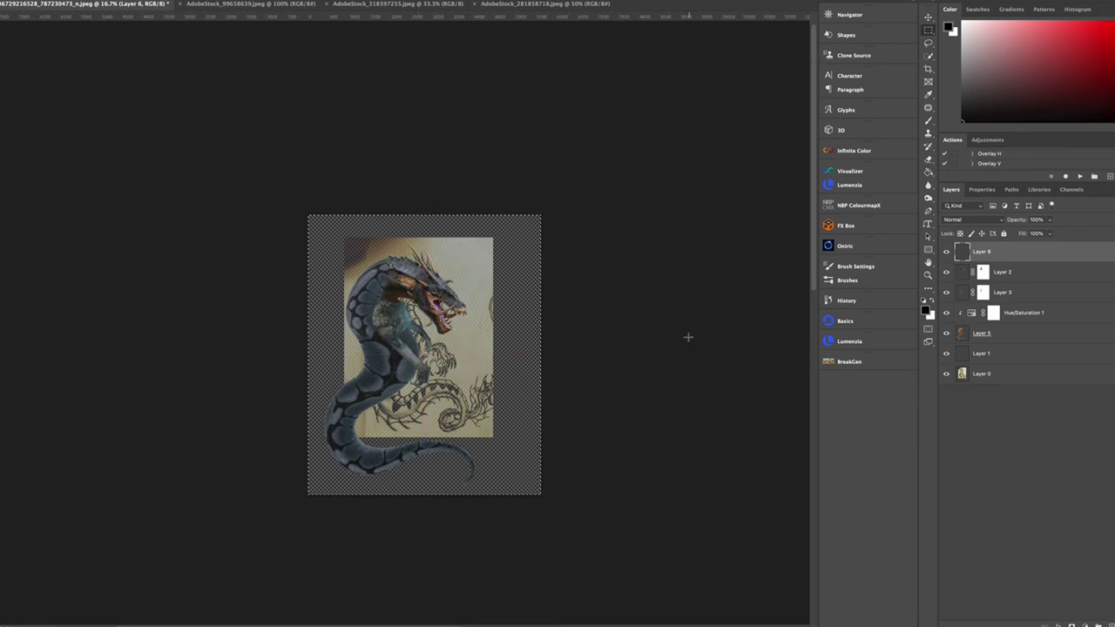
Step: Fade the sketch layer, Layer 0, to 45% opacity
key("alt+comma")
key("4")
key("5")
key("ctrl+plus")
key("ctrl+plus")
key("ctrl+plus")
Step: Add a Curves adjustment above Layer 3 and merge the dragon head layers
scroll(646, 367, "right", 3)
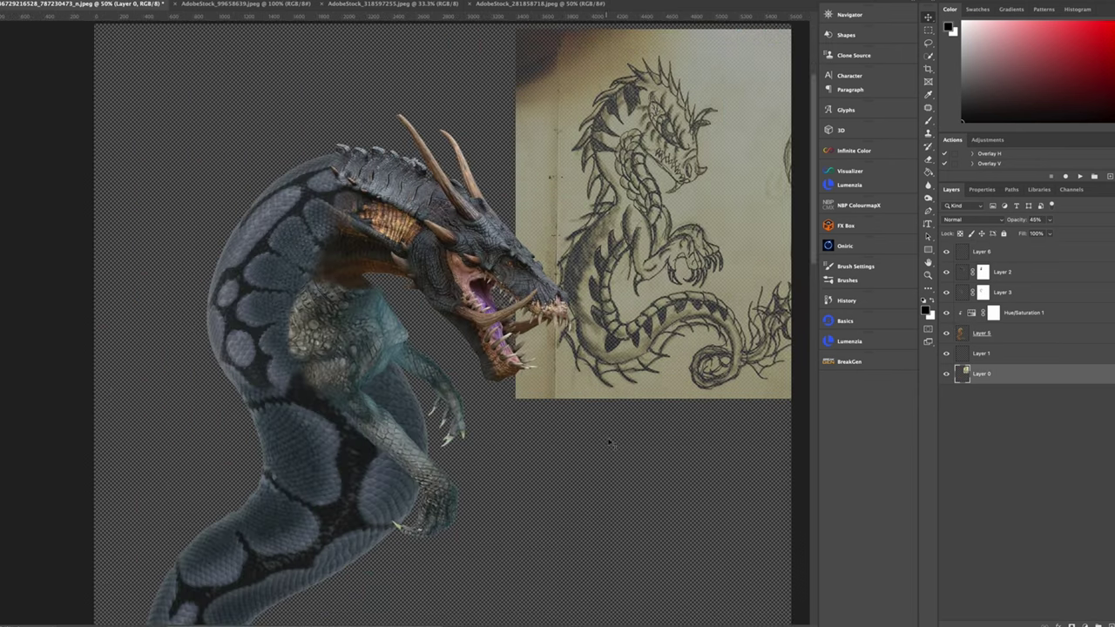
left_click(984, 292)
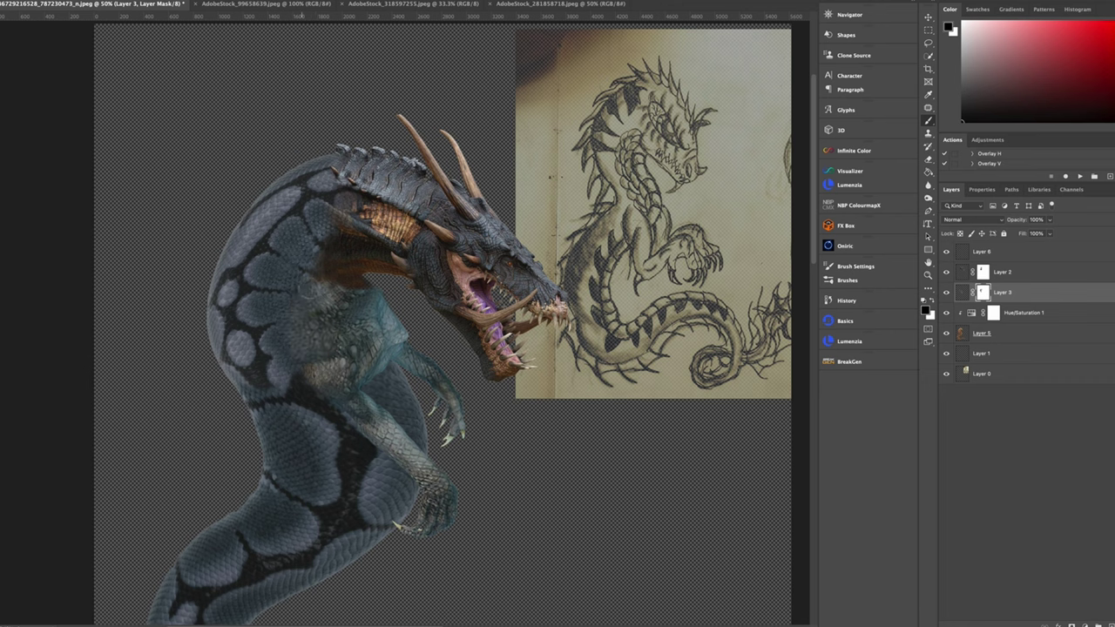
left_click(1082, 624)
left_click(1096, 478)
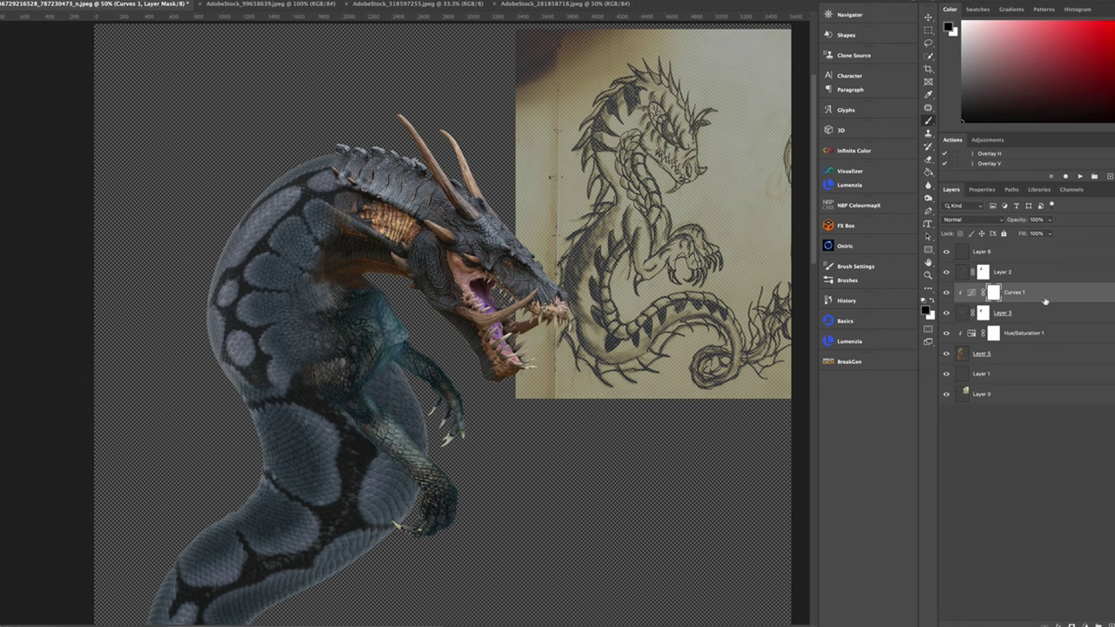
left_click(981, 251)
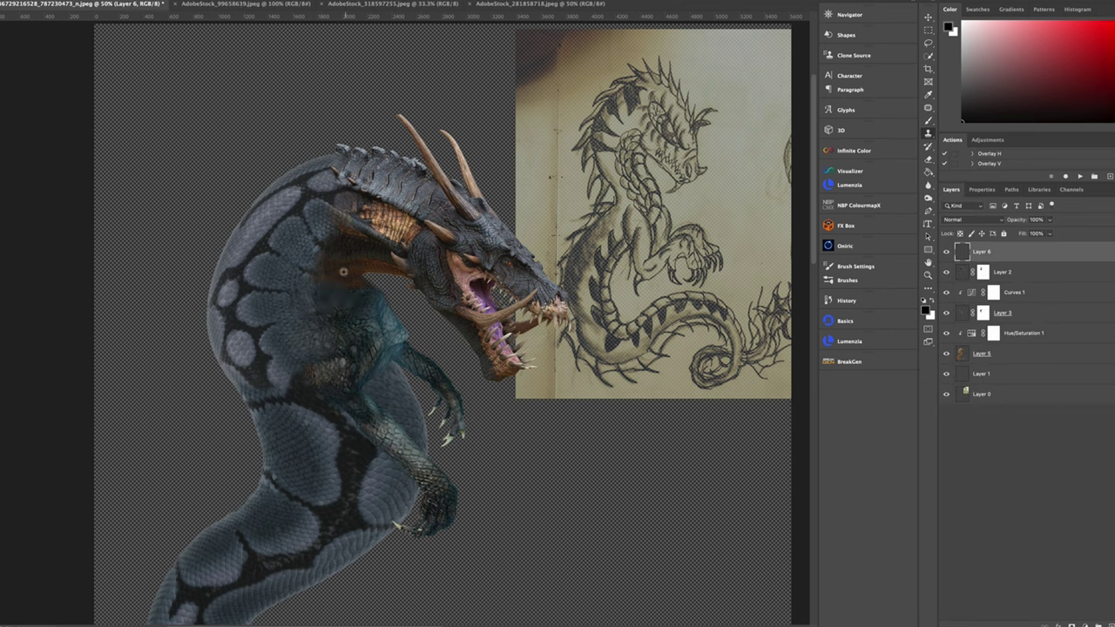
key("alt+bracketleft")
key("alt+bracketleft")
key("alt+bracketleft")
key("b")
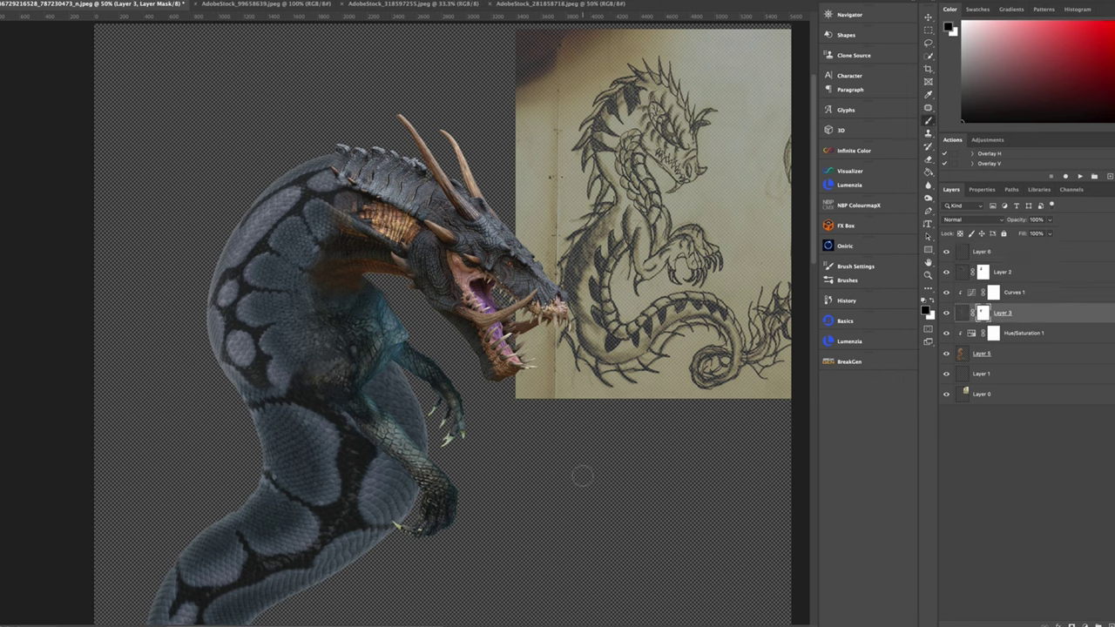
key("Delete")
key("Delete")
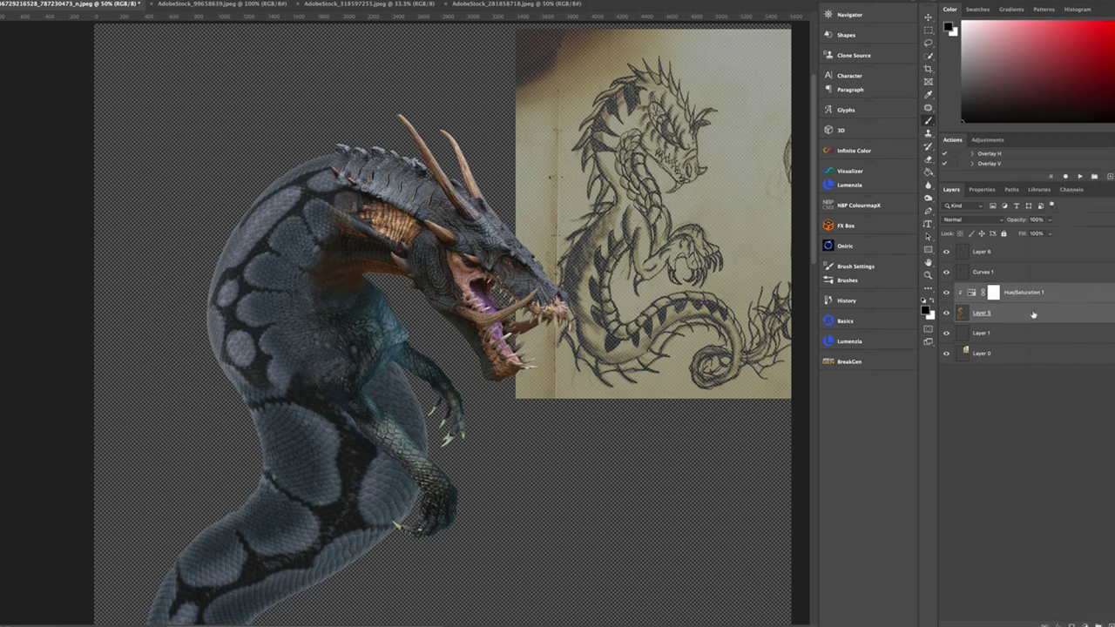
Step: Add Hue/Saturation 2 and shift the dragon's hue toward cooler tones
left_click(1069, 626)
left_click(1093, 517)
mouse_move(1035, 257)
left_mouse_down()
mouse_move(1008, 255)
mouse_move(1024, 257)
left_mouse_up()
key("F7")
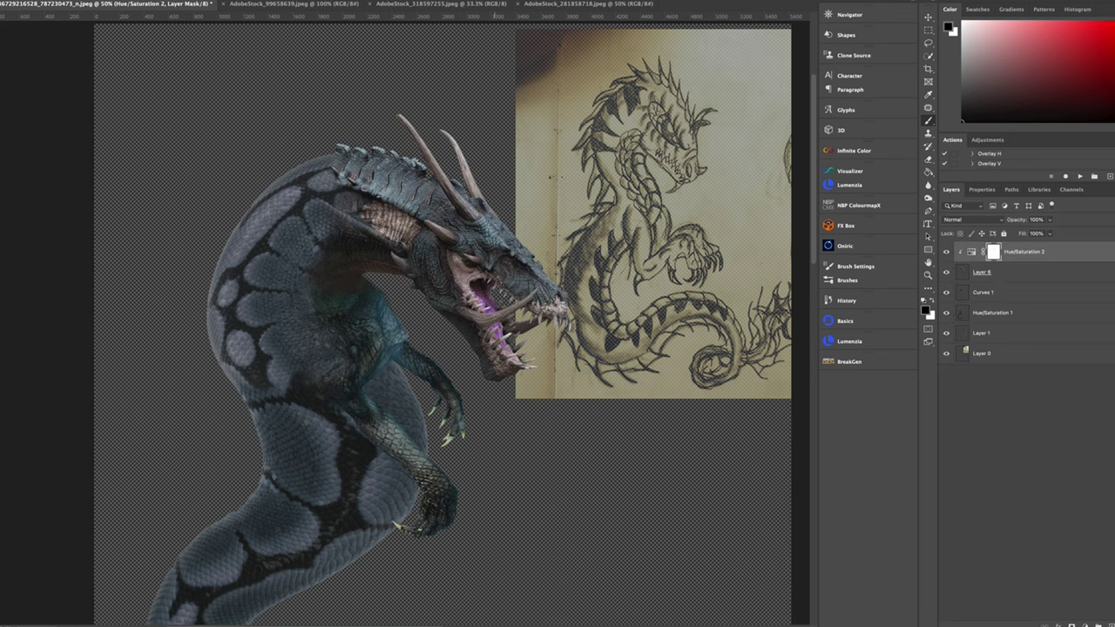
Step: Add an empty Layer 7 on top set to Color blend mode
key("ctrl+shift+alt+n")
left_click(973, 220)
left_click(966, 474)
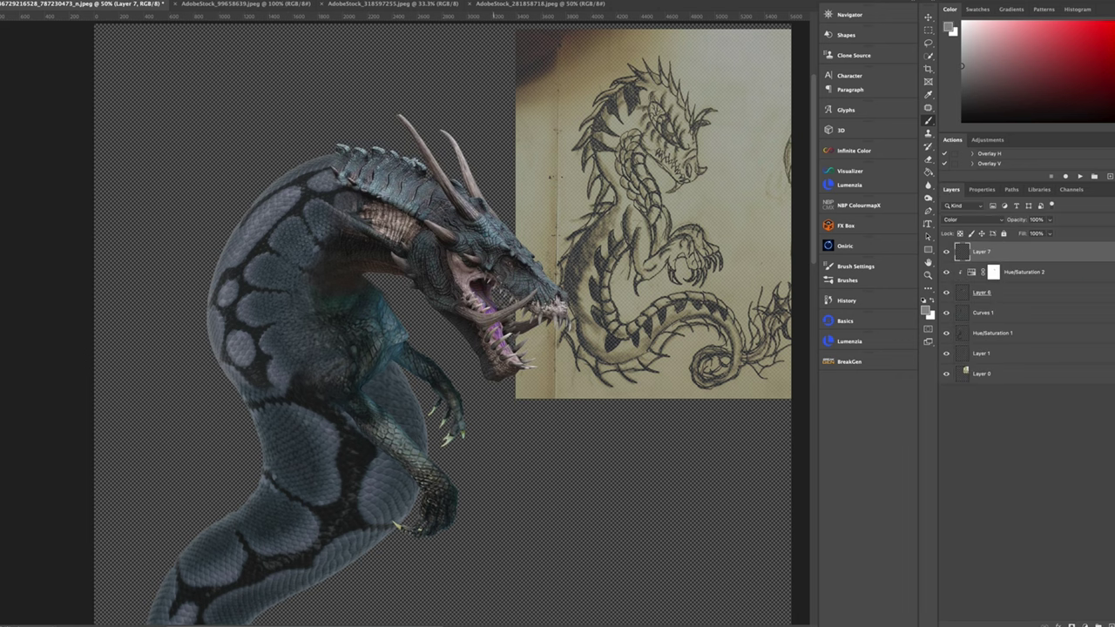
key("ctrl+minus")
key("ctrl+minus")
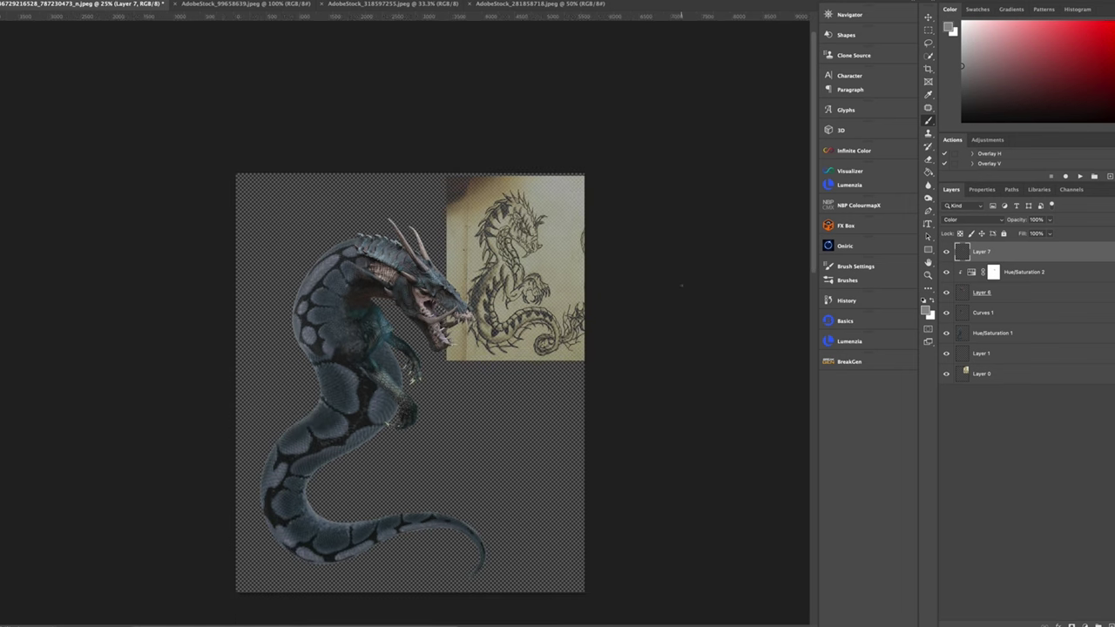
Step: Push the merged snake's body into a new curve with Liquify, then reapply it
left_click(992, 332)
left_click(166, 35)
left_click_drag(334, 300, 323, 249)
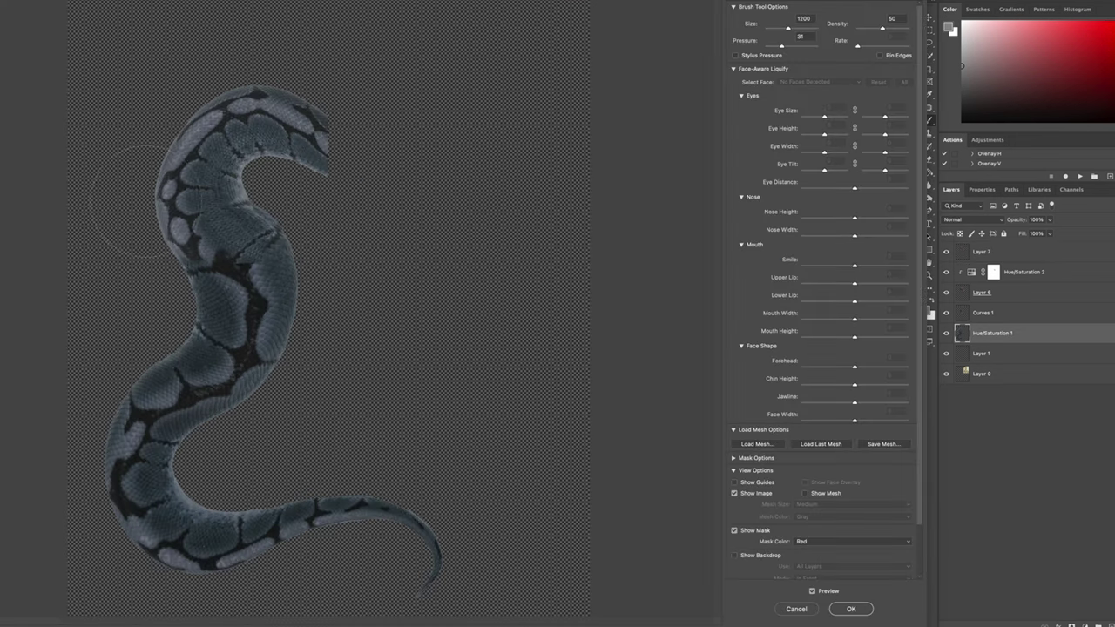
key("Return")
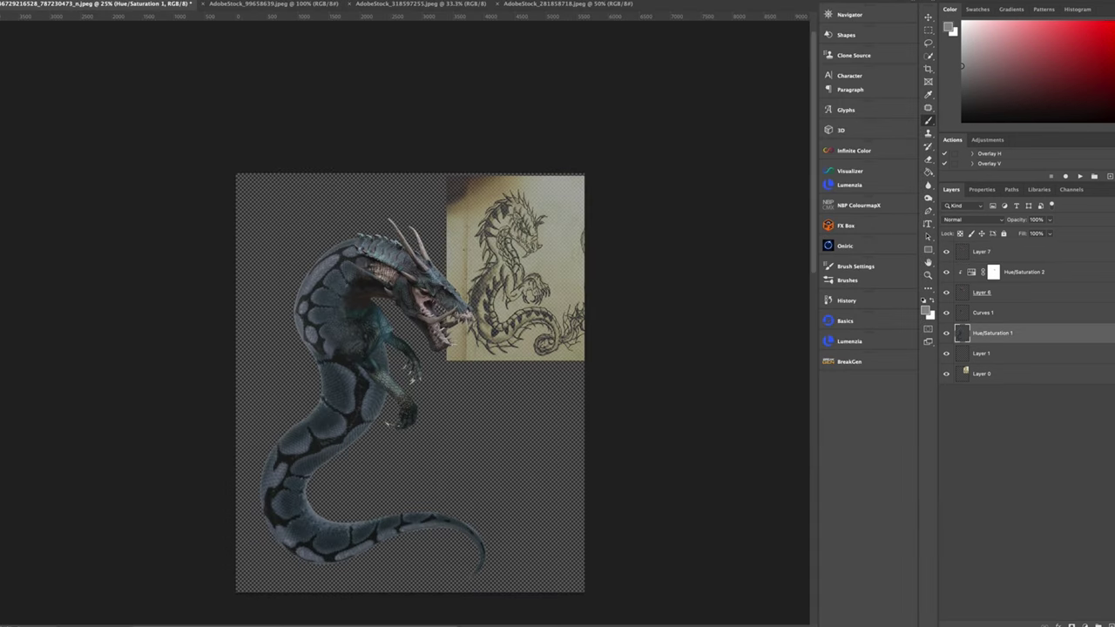
key("ctrl+shift+x")
key("Return")
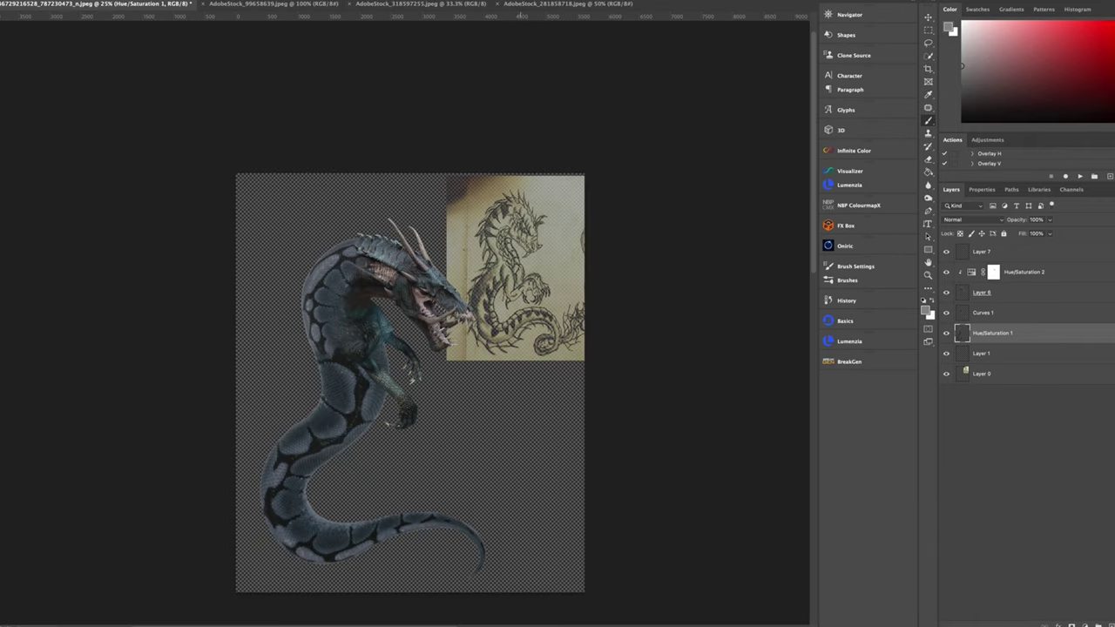
Step: Apply one more Liquify pass and add a new Layer 8 above Curves 1
key("ctrl+shift+x")
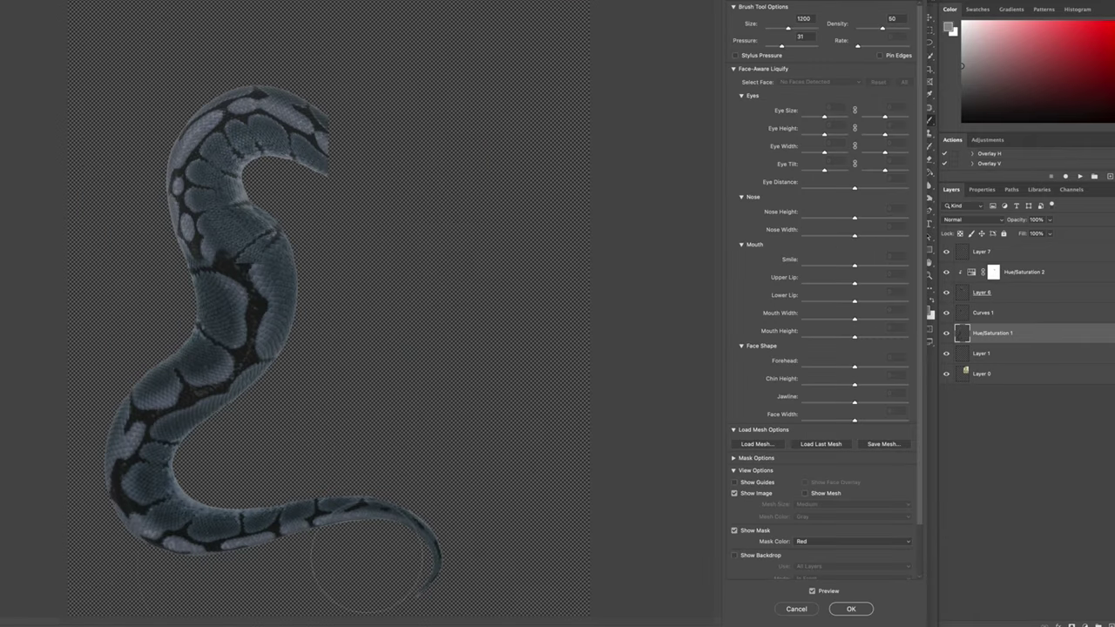
key("Return")
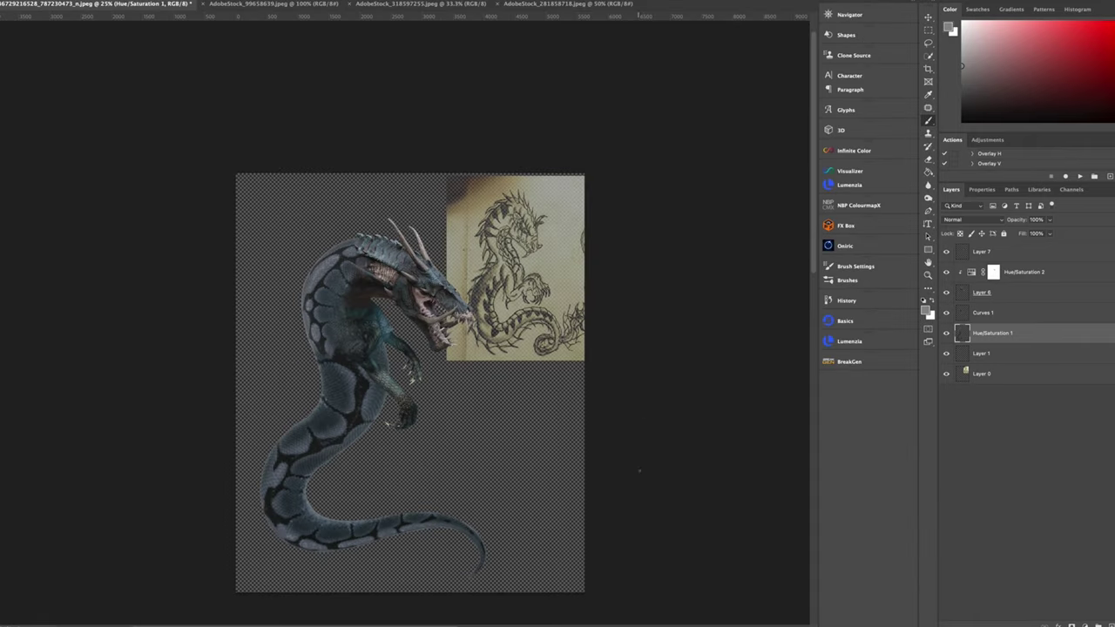
key("ctrl+shift+alt+n")
left_click(971, 220)
Step: Set Layer 8 to Color mode, add clipped empty Layer 9, and sample brown dragon-body colours
left_click(966, 481)
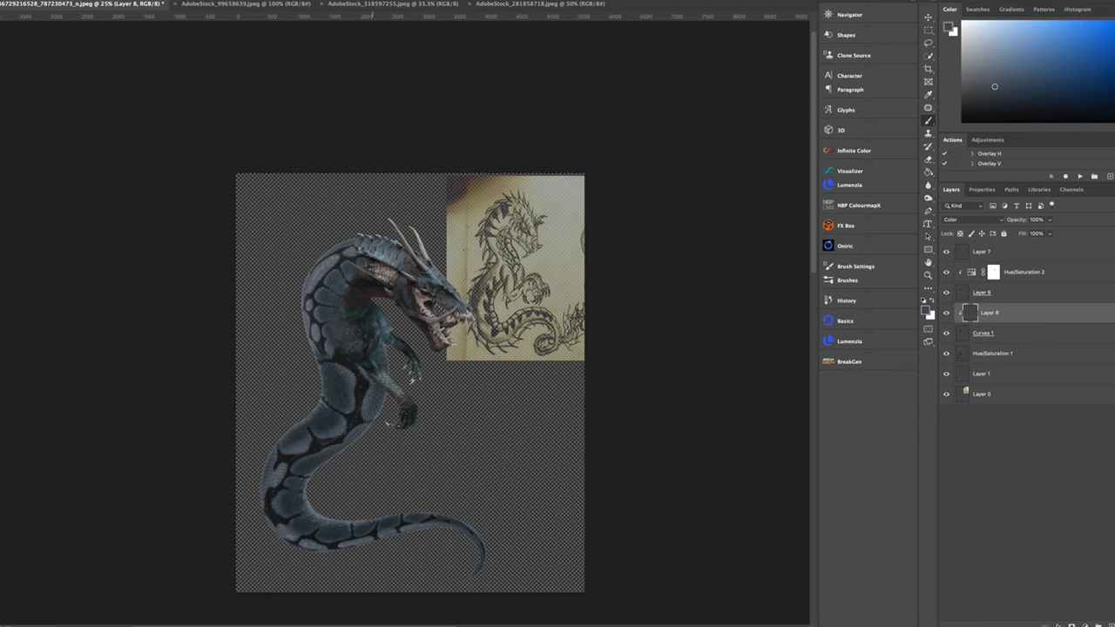
left_click(441, 314, "alt")
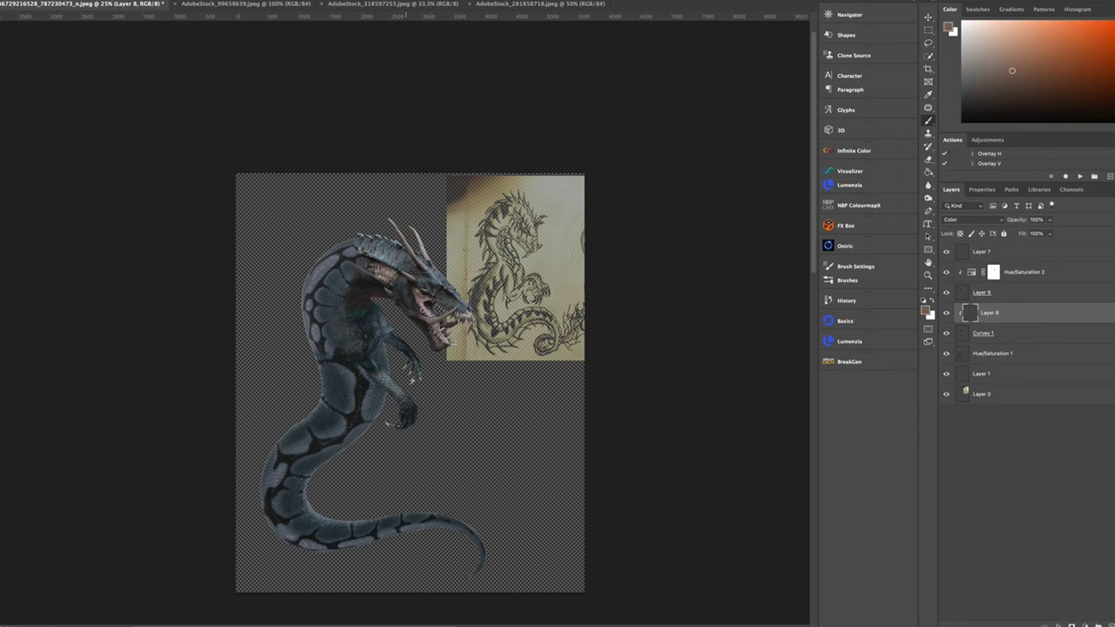
left_click(981, 251)
key("ctrl+shift+alt+n")
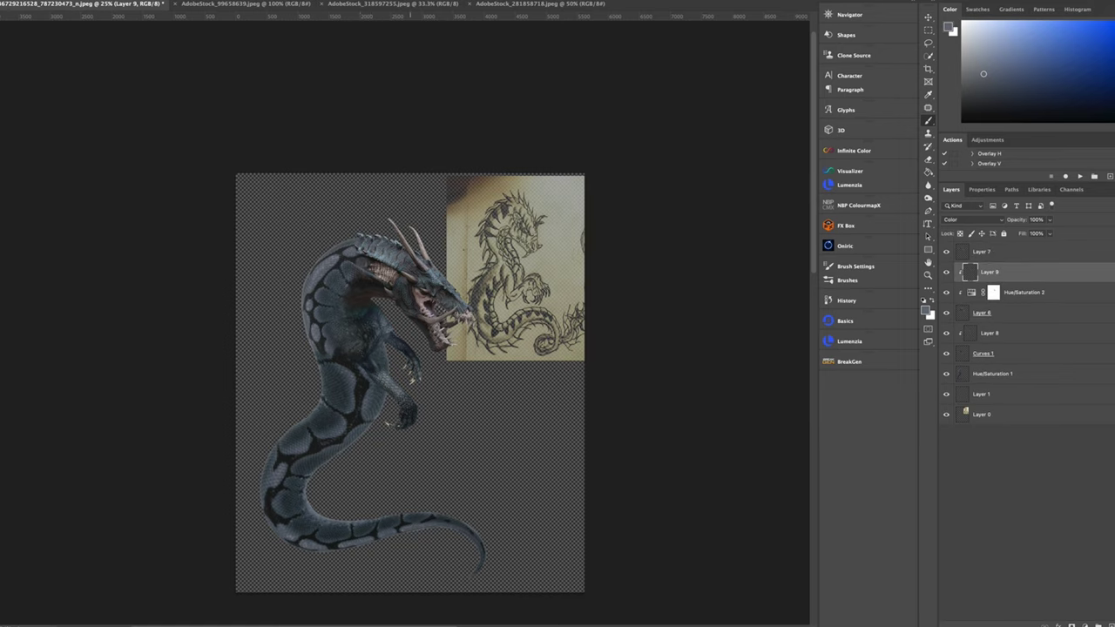
left_click(384, 324, "alt")
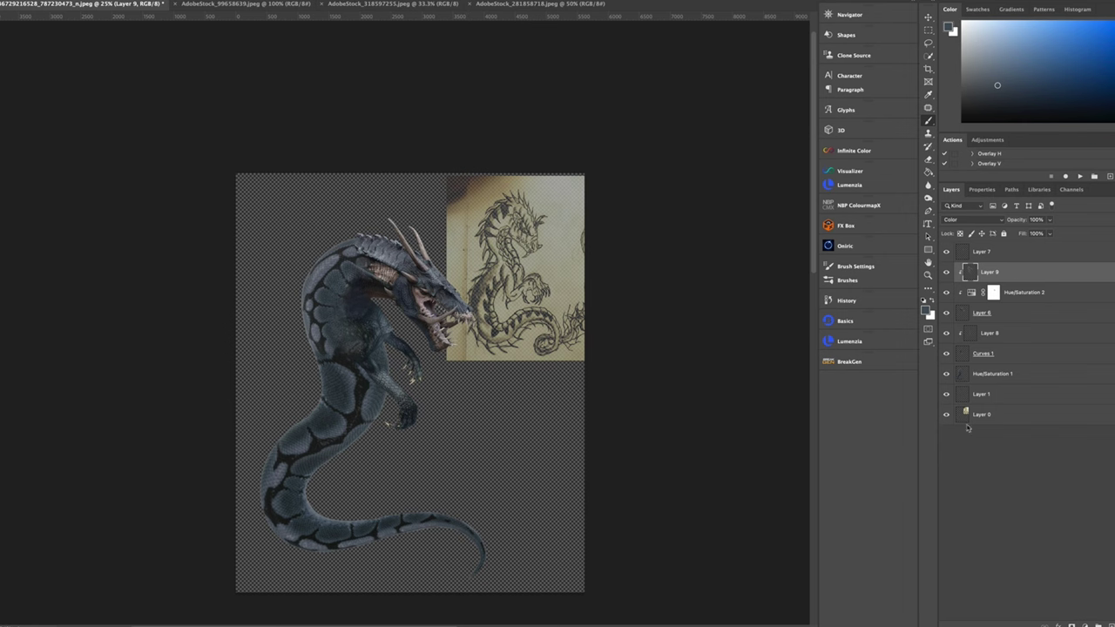
Step: Merge the dragon into one layer and copy a lassoed back-crest section to a new layer
right_click(1063, 311)
left_click(1071, 488)
key("l")
scroll(307, 259, "up", 3)
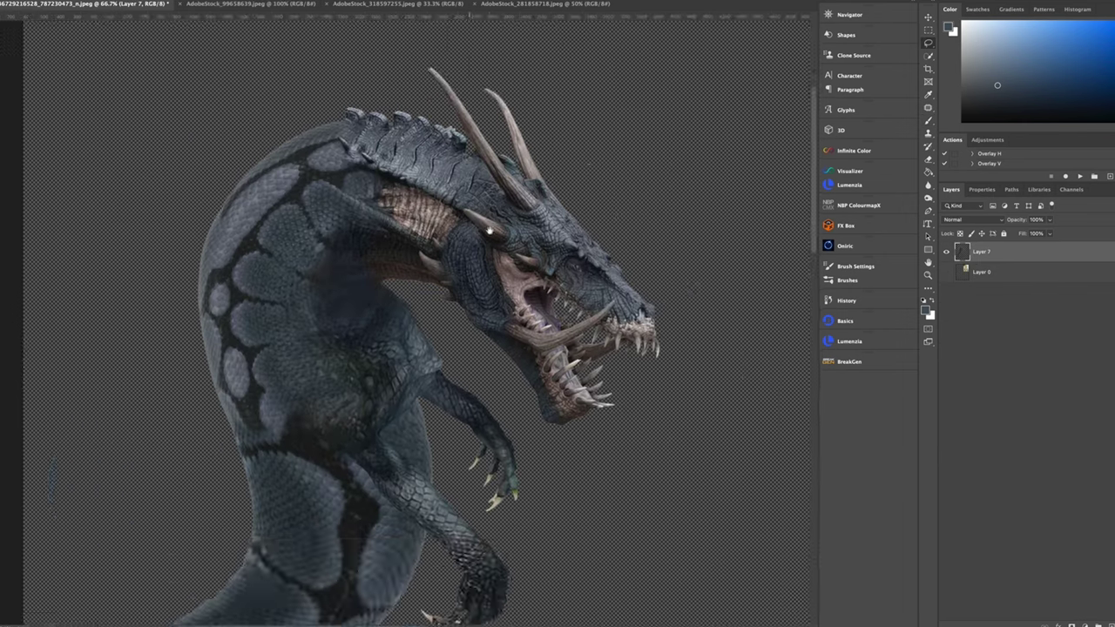
left_click_drag(440, 228, 460, 257)
key("ctrl+j")
Step: Rotate and warp the crest copy up along the neck, then add a layer mask
key("ctrl+t")
left_click_drag(522, 196, 535, 140)
right_click(373, 224)
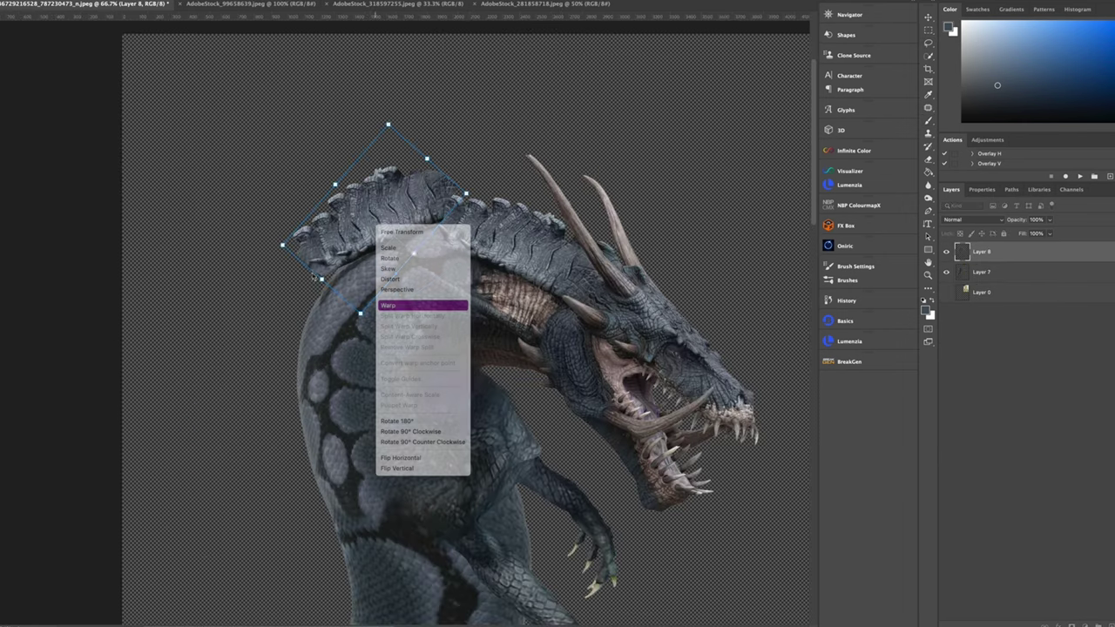
key("Escape")
left_click_drag(370, 164, 418, 217)
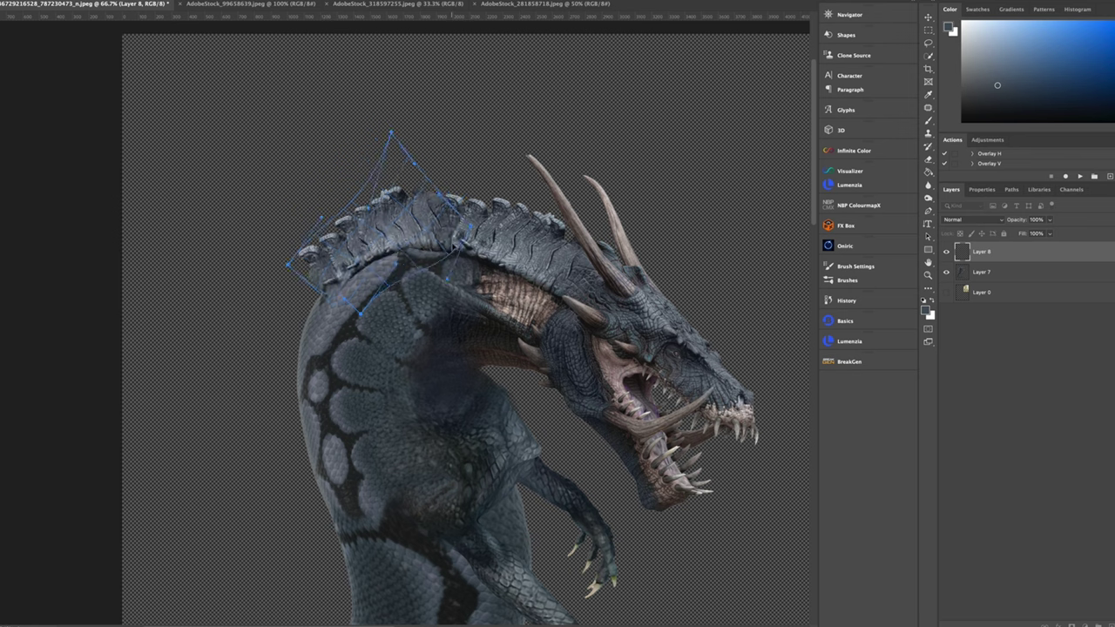
key("Return")
key("ctrl+shift+m")
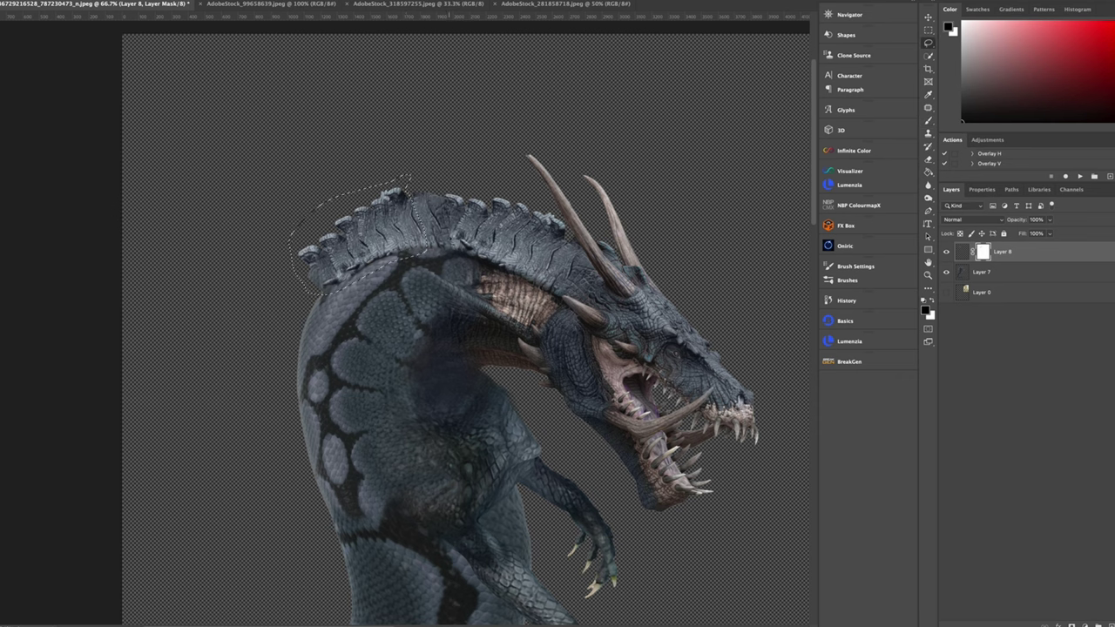
Step: Duplicate the crest, bend it onto the neck's left side, and mask it
key("ctrl+j")
key("ctrl+t")
left_click_drag(383, 217, 359, 357)
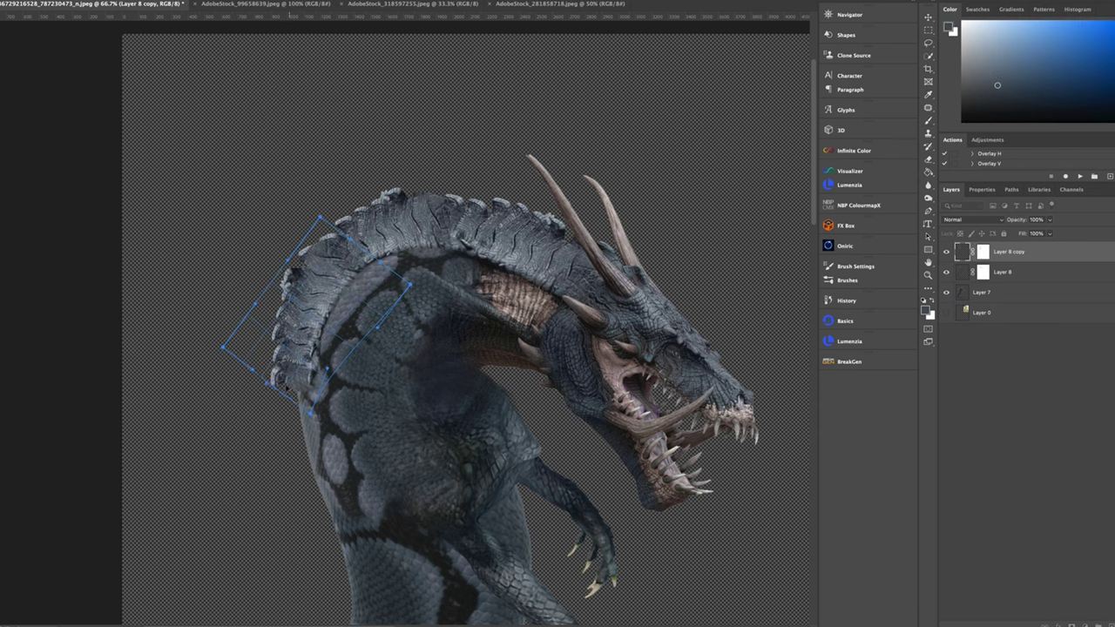
left_click_drag(348, 305, 429, 331)
key("Return")
key("ctrl+shift+m")
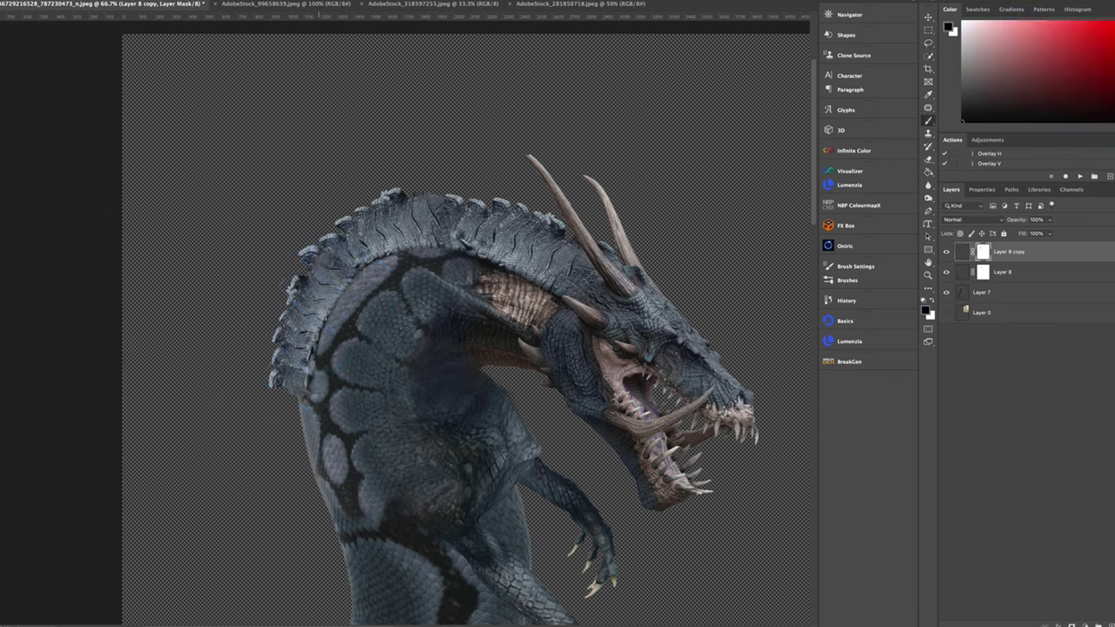
Step: Add a third crest copy in a new position along the neck
key("ctrl+minus")
key("ctrl+minus")
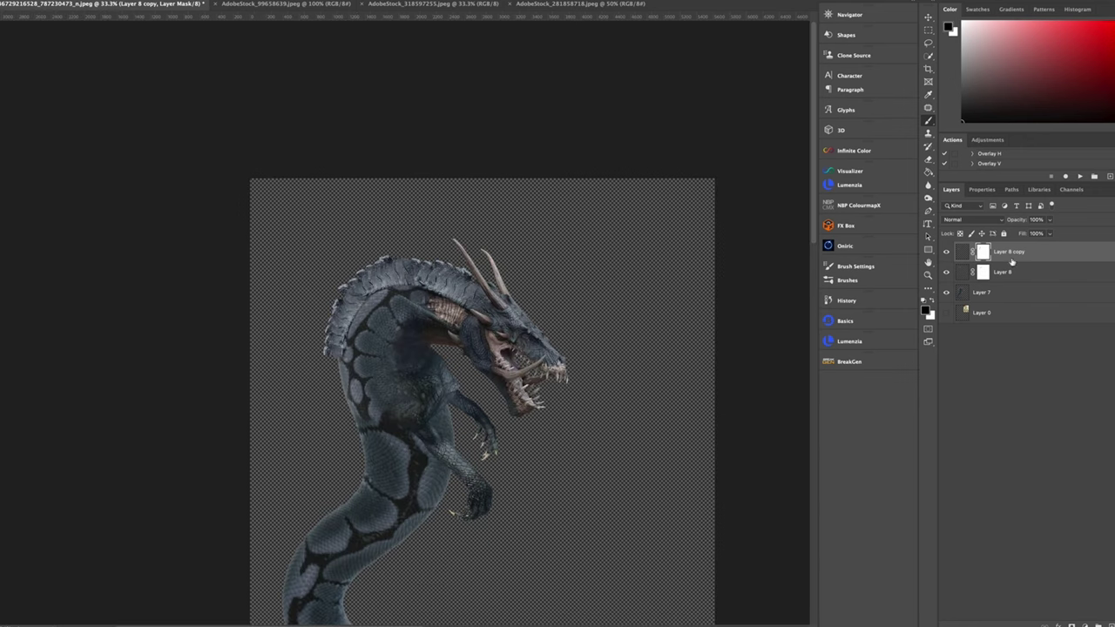
key("ctrl+j")
key("ctrl+j")
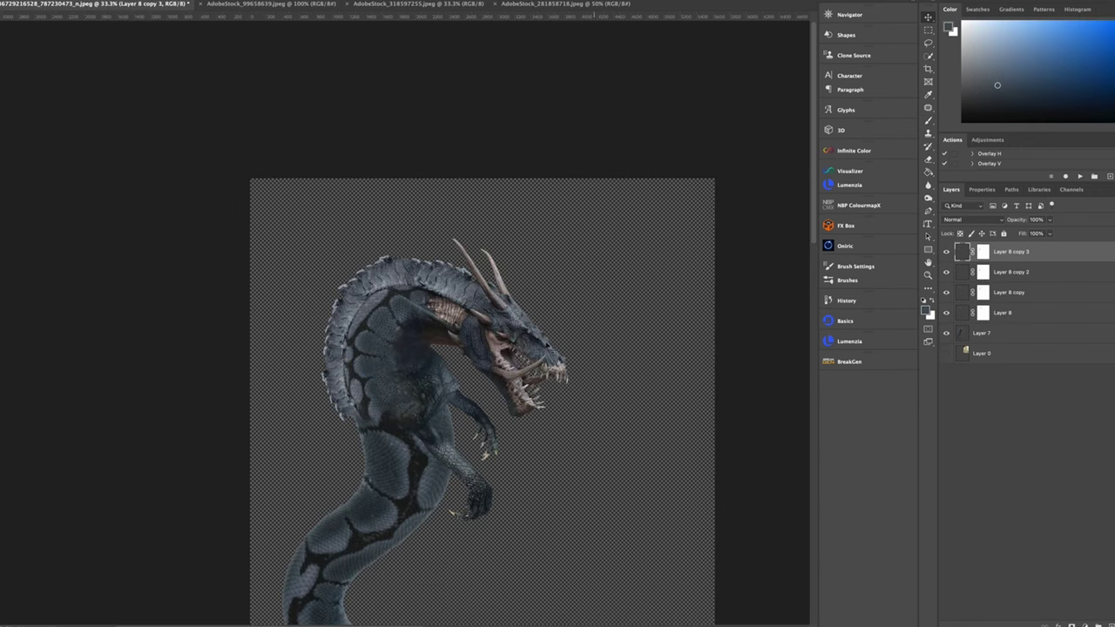
key("ctrl+t")
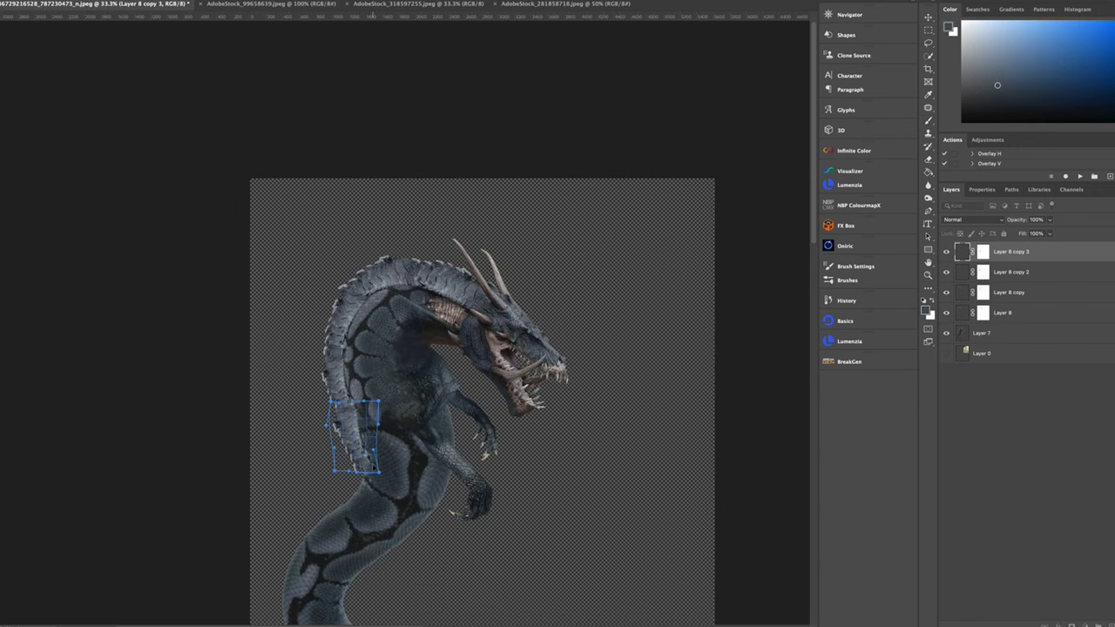
key("Return")
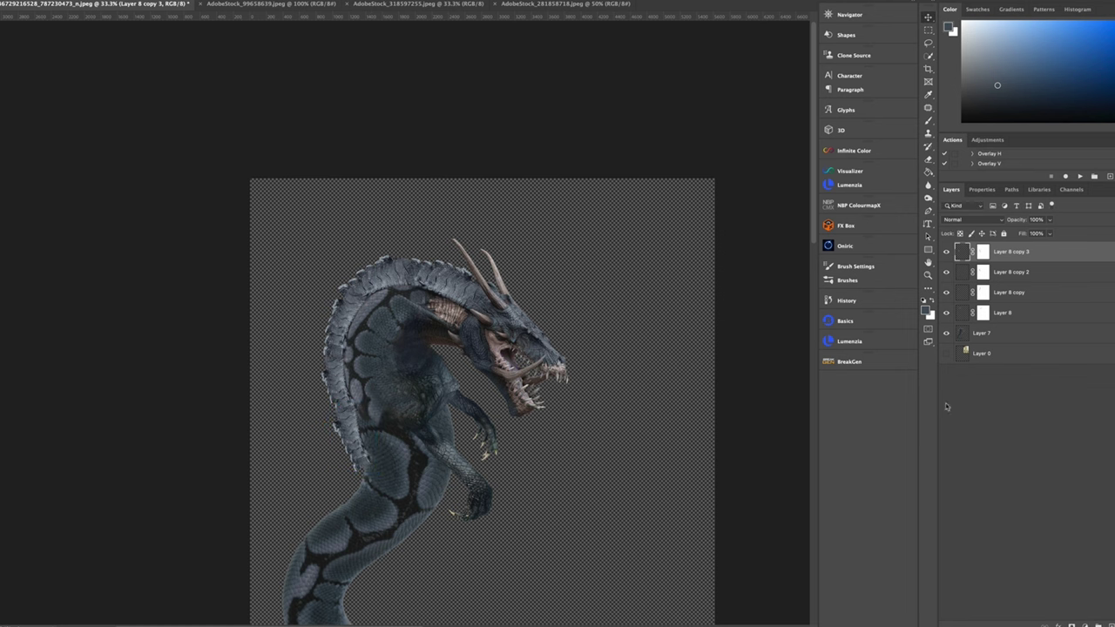
Step: Copy another back-crest piece to its own layer and line it up with the spine
scroll(366, 557, "up", 2)
left_click_drag(313, 283, 383, 366)
key("ctrl+j")
key("ctrl+t")
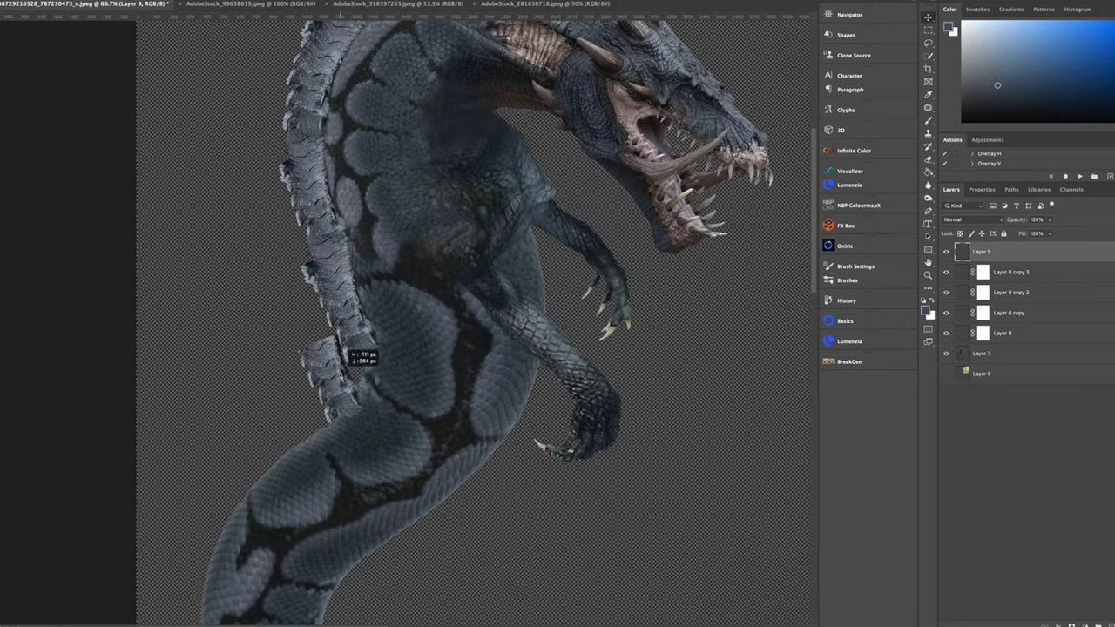
mouse_move(261, 357)
left_mouse_down()
mouse_move(261, 391)
mouse_move(288, 357)
left_mouse_up()
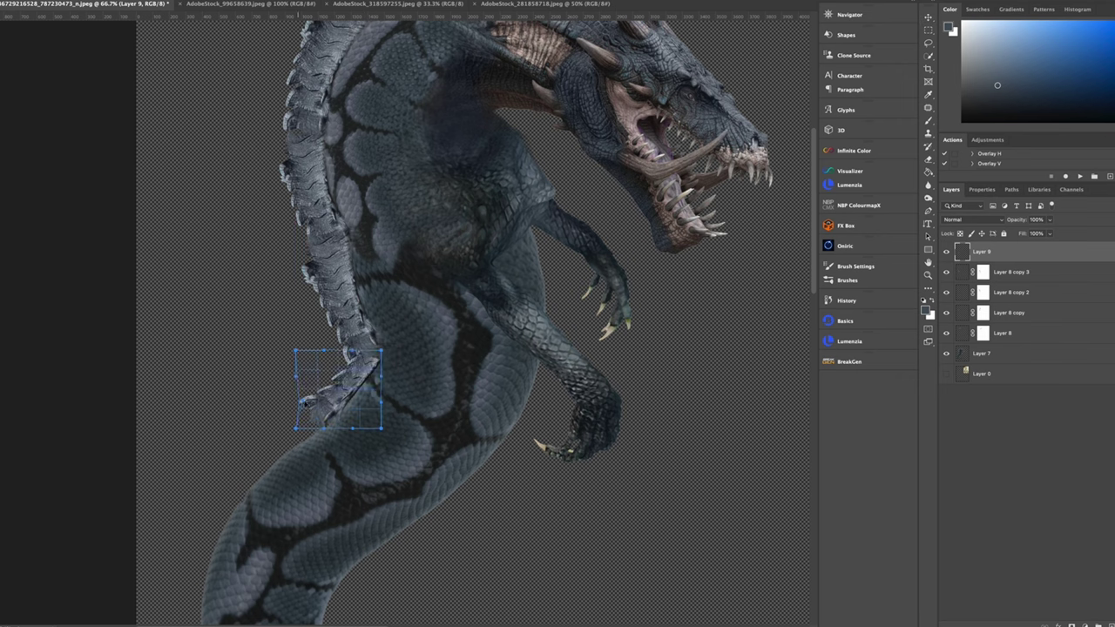
left_click_drag(366, 353, 377, 342)
key("Return")
Step: Duplicate the crest piece, move it further down the body, and rotate it to fit
key("ctrl+j")
key("ctrl+t")
left_click_drag(340, 392, 253, 488)
right_click(268, 385)
left_click(352, 453)
key("Return")
Step: Add more crest copies that continue the ridge down the tail
key("ctrl+j")
key("ctrl+t")
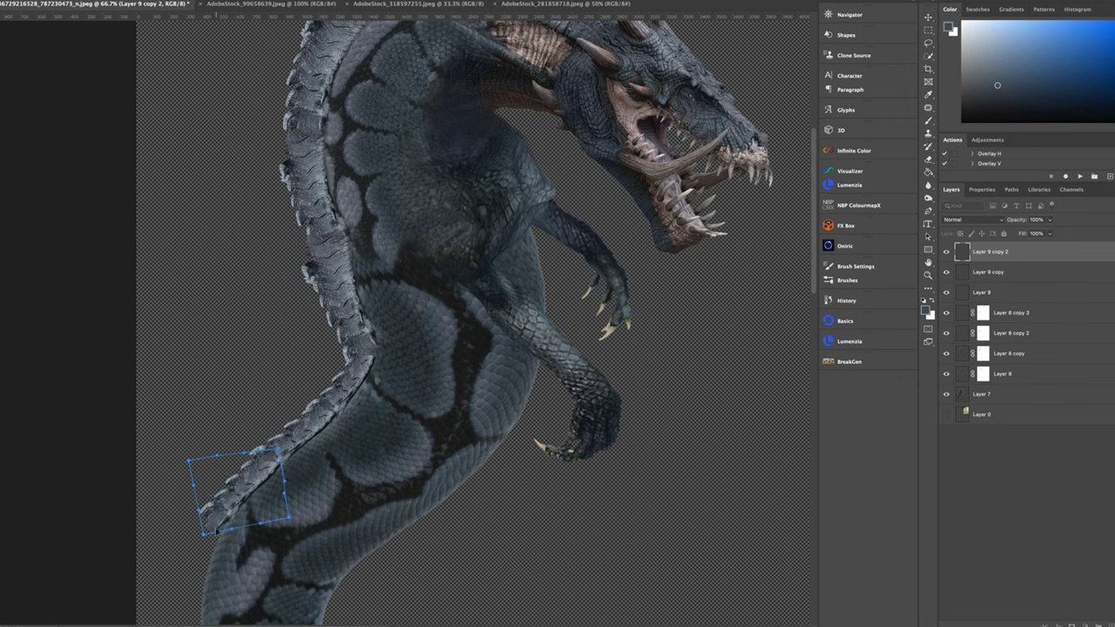
key("Return")
scroll(319, 448, "down", 2)
key("ctrl+j")
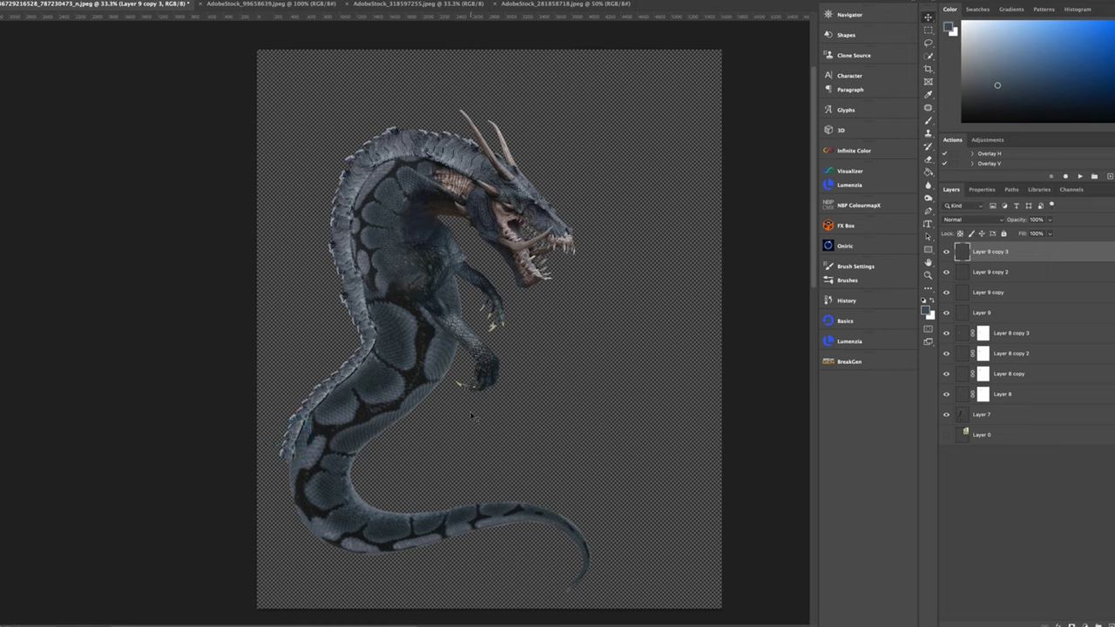
left_click_drag(305, 453, 334, 481)
key("ctrl+j")
Step: Keep duplicating crest pieces and place them further along the tail
key("ctrl+j")
key("ctrl+t")
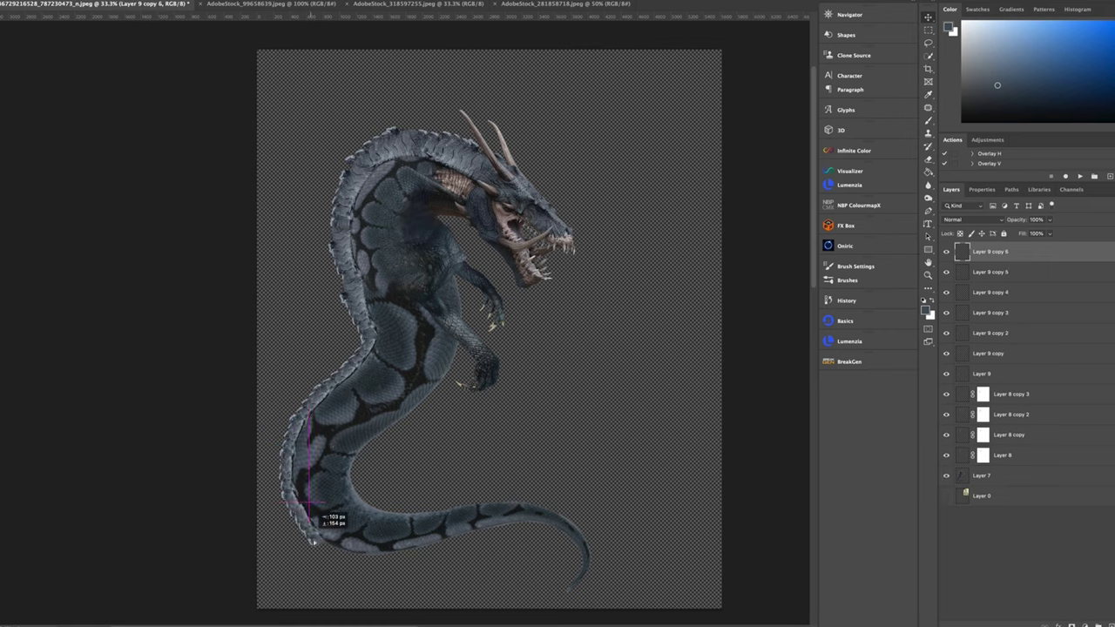
mouse_move(322, 522)
left_mouse_down()
mouse_move(335, 520)
mouse_move(359, 555)
mouse_move(418, 538)
left_mouse_up()
key("Return")
key("ctrl+j")
key("ctrl+t")
key("Return")
key("ctrl+j")
key("ctrl+t")
key("Return")
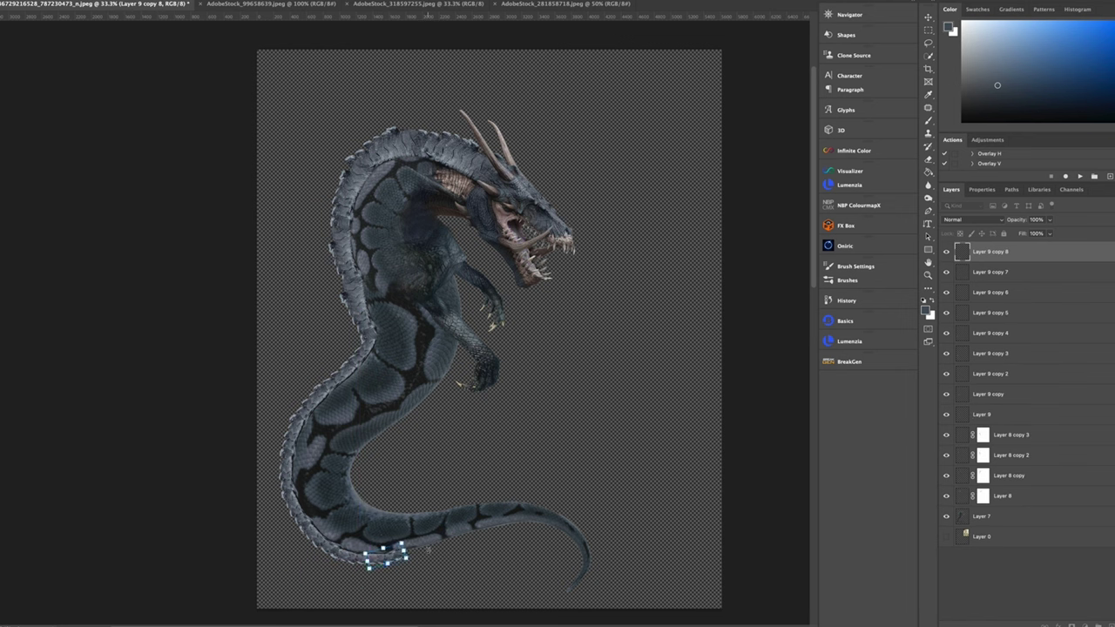
key("ctrl+j")
key("ctrl+plus")
key("ctrl+plus")
Step: Extend the crest toward the tail tip with further duplicated pieces
key("ctrl+j")
key("ctrl+t")
mouse_move(409, 458)
left_mouse_down()
mouse_move(557, 422)
mouse_move(677, 425)
mouse_move(722, 400)
mouse_move(735, 451)
mouse_move(725, 478)
left_mouse_up()
key("Return")
key("ctrl+j")
key("ctrl+j")
key("ctrl+t")
key("Return")
key("ctrl+j")
key("ctrl+t")
key("Return")
key("ctrl+j")
key("ctrl+t")
key("Return")
key("ctrl+j")
key("ctrl+t")
Step: Rotate the last pieces to follow the tail tip and fit the whole dragon in view
right_click(741, 478)
left_click(766, 453)
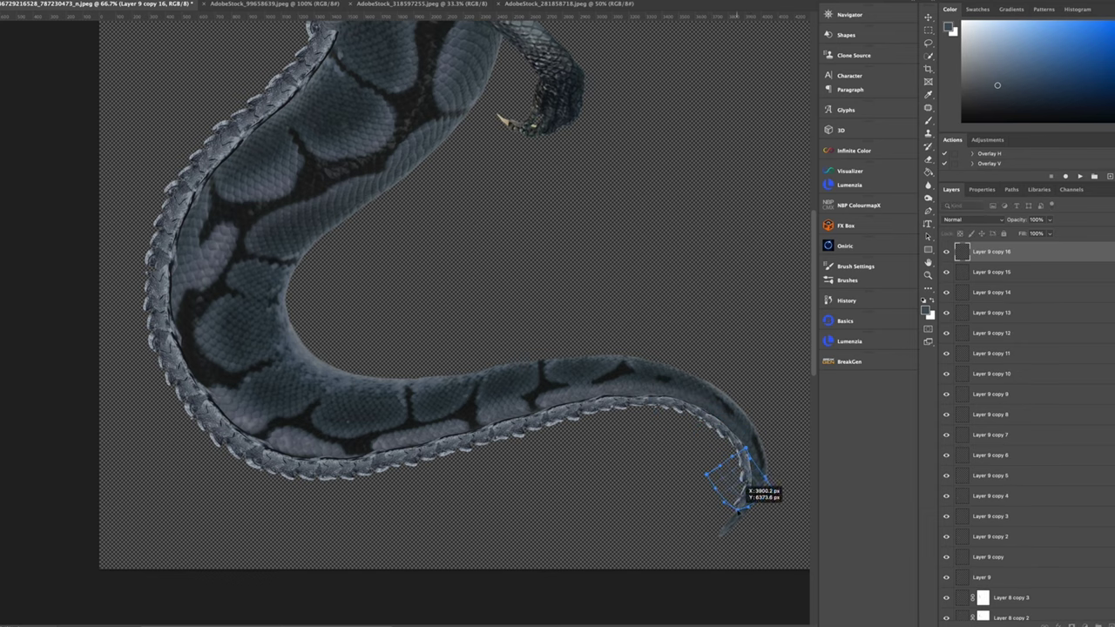
key("Return")
key("ctrl+j")
key("ctrl+j")
right_click(709, 540)
key("Escape")
key("ctrl+0")
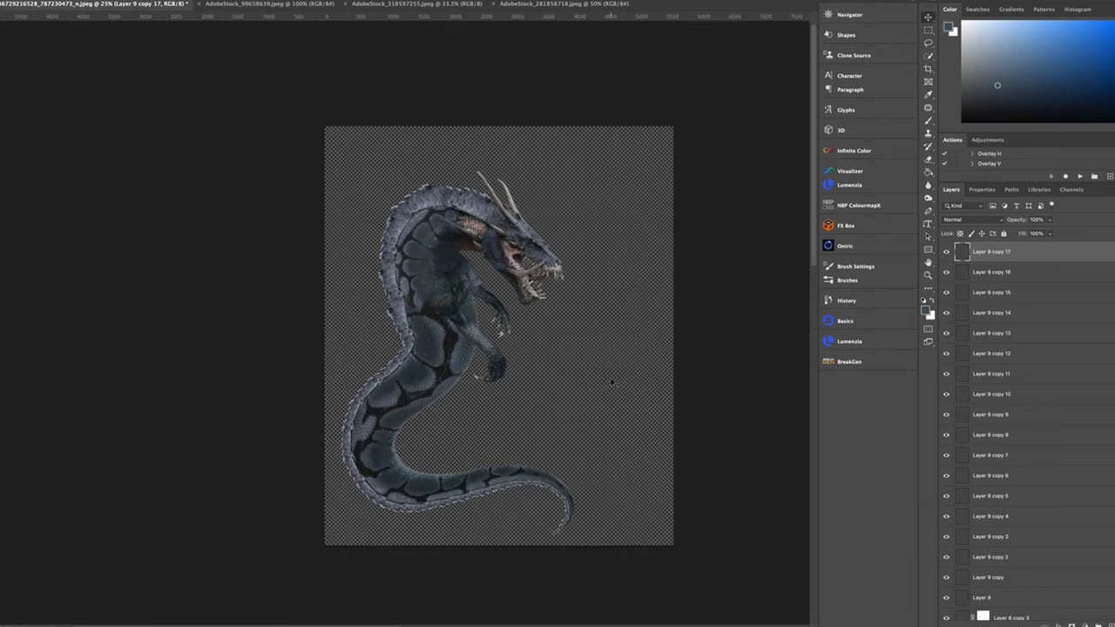
Step: Group all crest layers into Group 1, dismiss the Save As dialog, and show the Layer 0 sketch
key("alt+ctrl+a")
key("ctrl+g")
key("ctrl+shift+s")
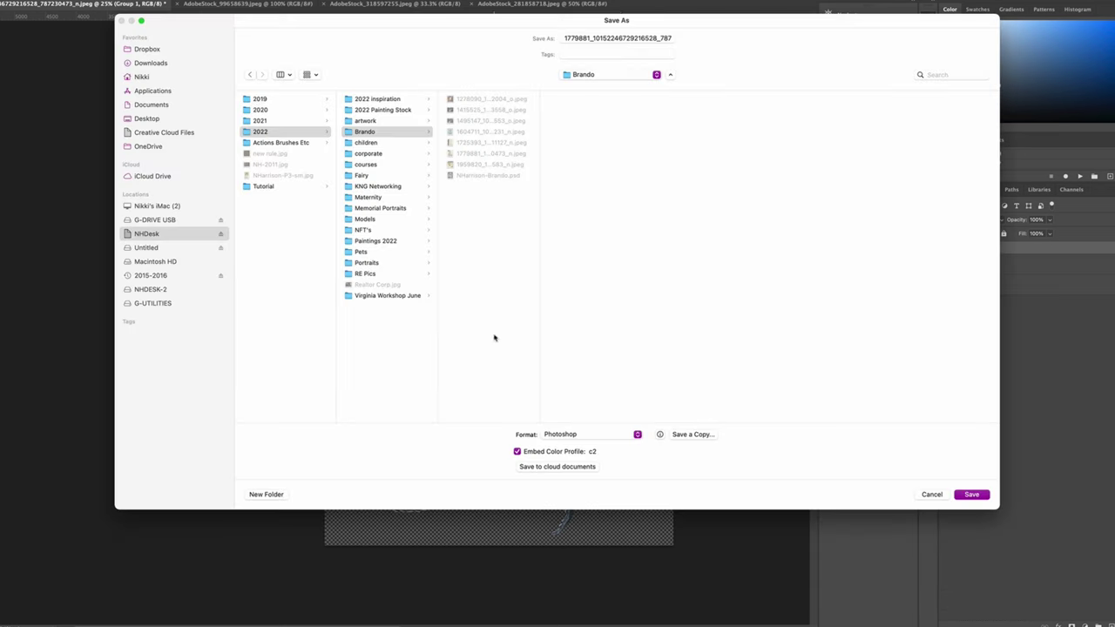
key("Return")
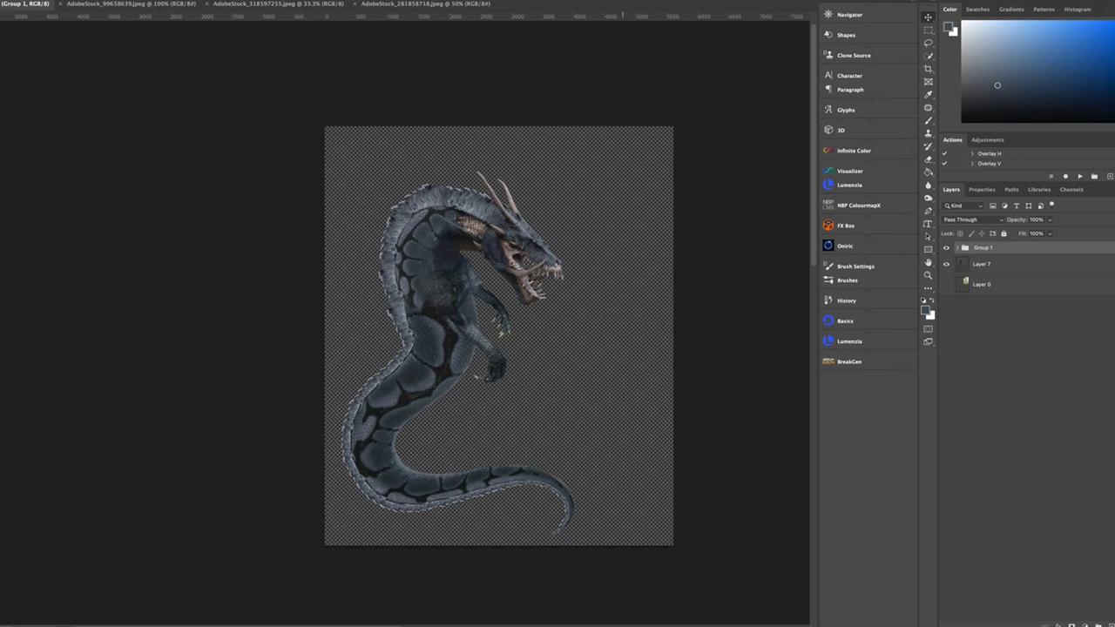
left_click(947, 284)
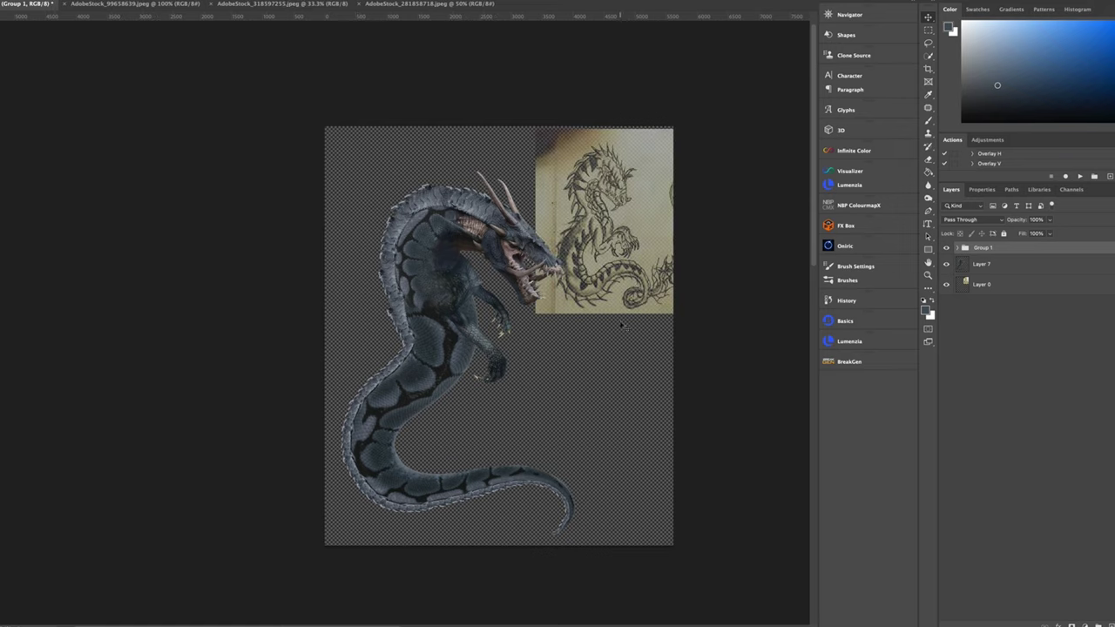
Step: Add a Multiply layer above the crest group and paint a shadow down the dragon's left edge
right_click(962, 252)
left_click(1045, 236)
left_click(971, 219)
left_click(967, 253)
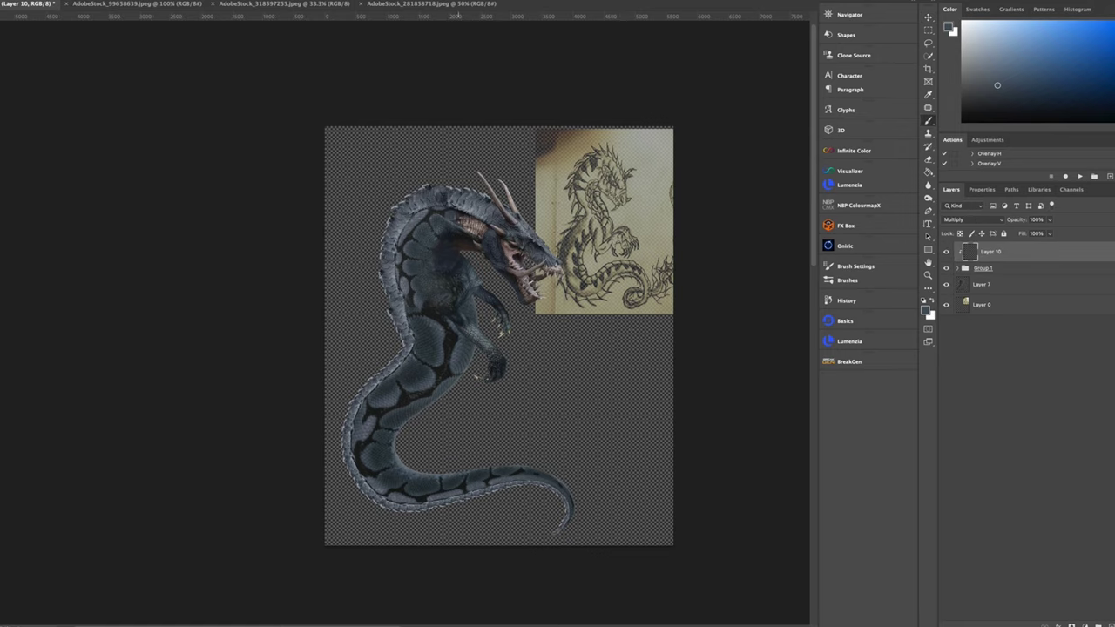
mouse_move(444, 196)
left_mouse_down()
mouse_move(399, 331)
mouse_move(365, 496)
left_mouse_up()
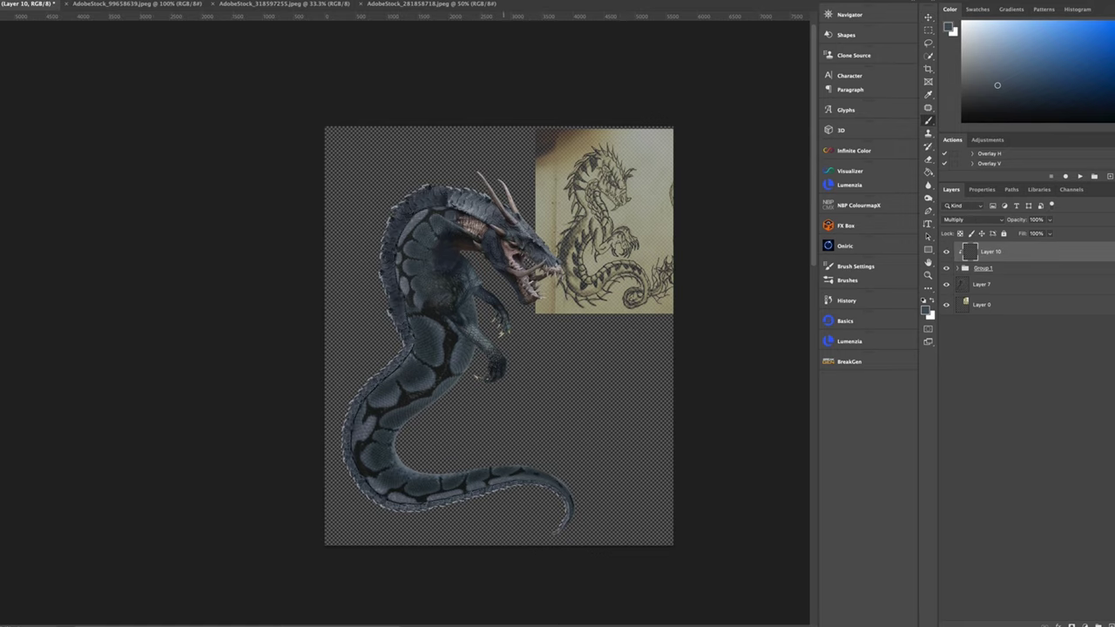
Step: On a new layer above the body, darken the dragon's back, lower body, and tail underside
key("alt+bracketleft")
key("alt+bracketleft")
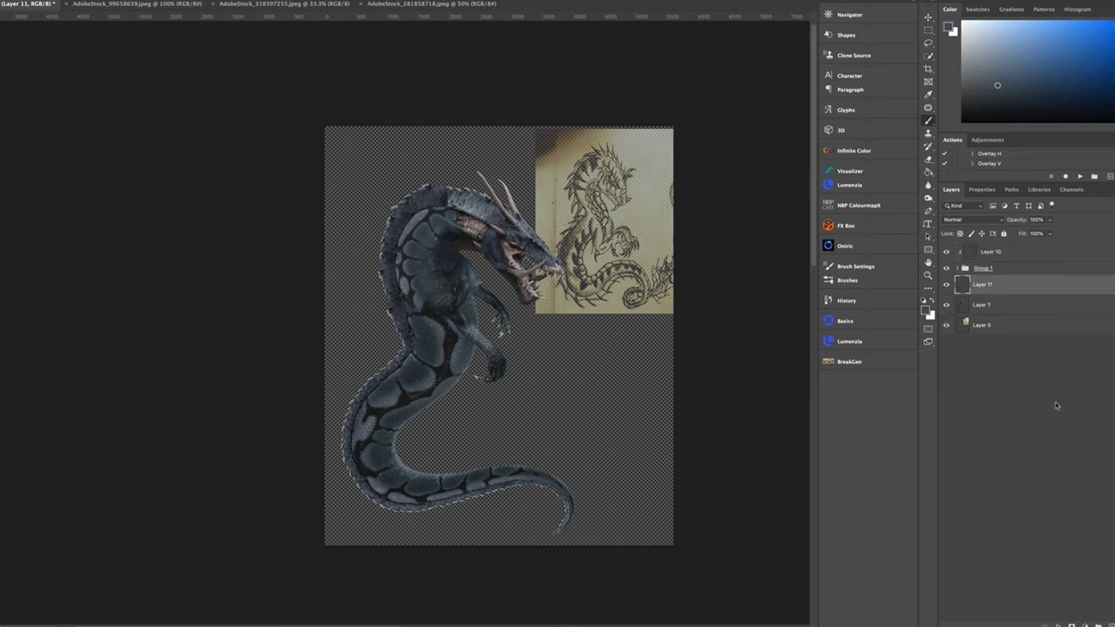
key("ctrl+shift+alt+n")
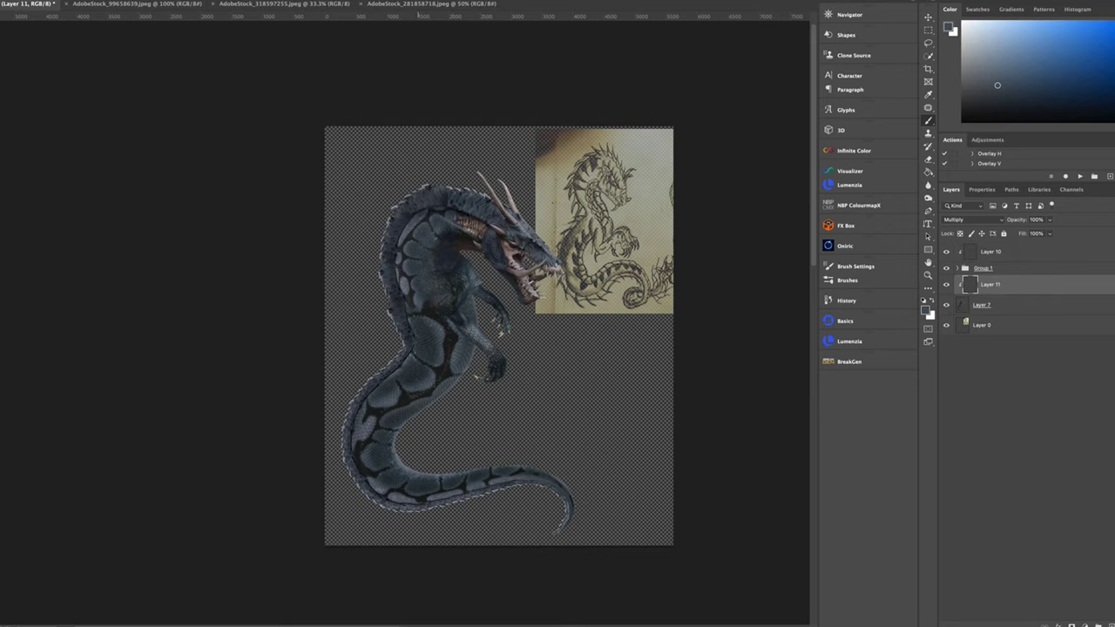
left_click_drag(411, 219, 398, 295)
left_click_drag(364, 416, 540, 479)
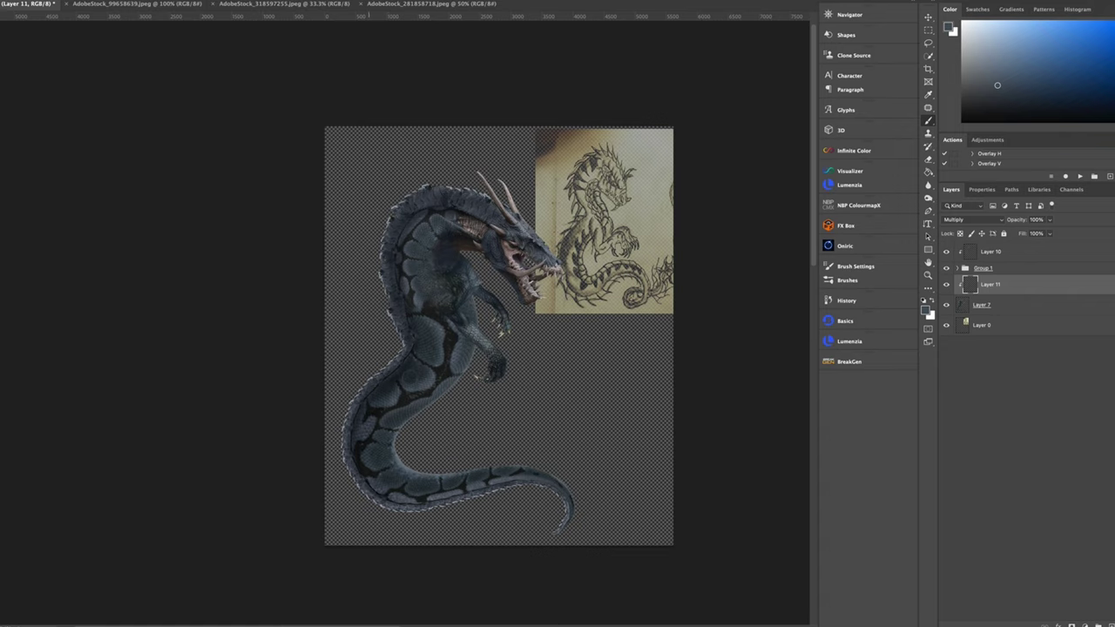
left_click_drag(414, 316, 489, 236)
left_click_drag(371, 424, 370, 465)
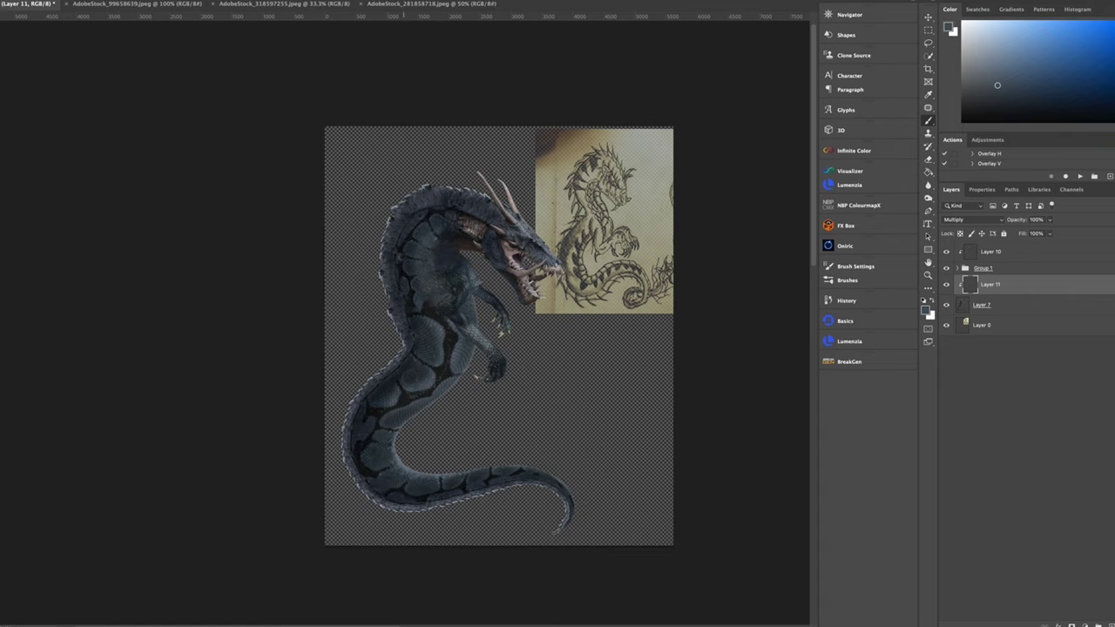
left_click_drag(435, 296, 409, 228)
left_click_drag(436, 322, 380, 434)
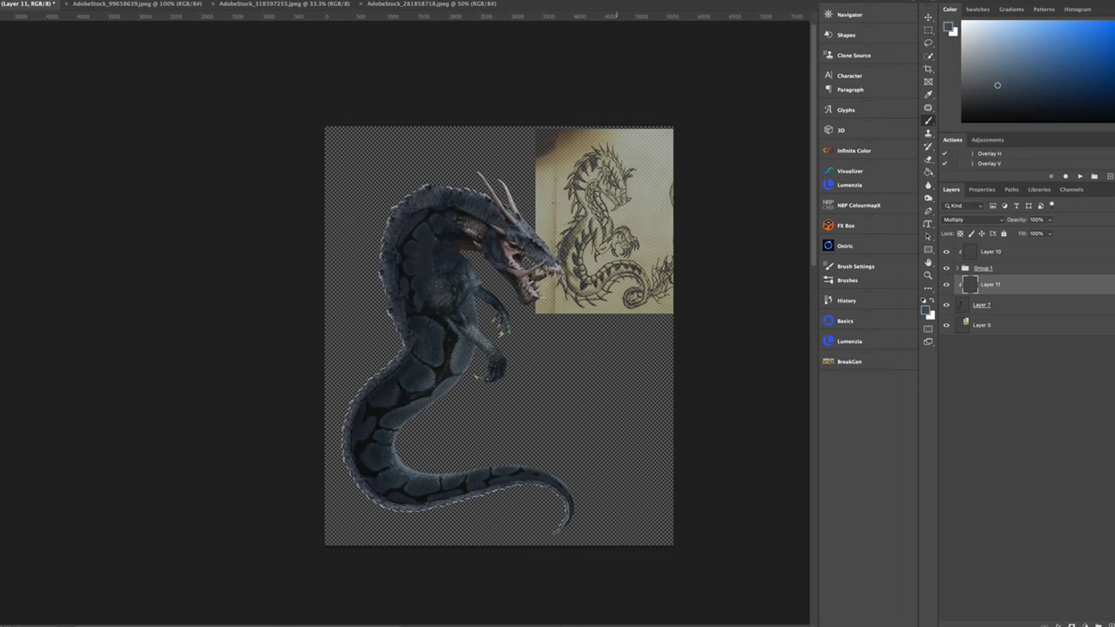
Step: Lower Layer 11's opacity to 80%
left_click_drag(1049, 220, 1042, 234)
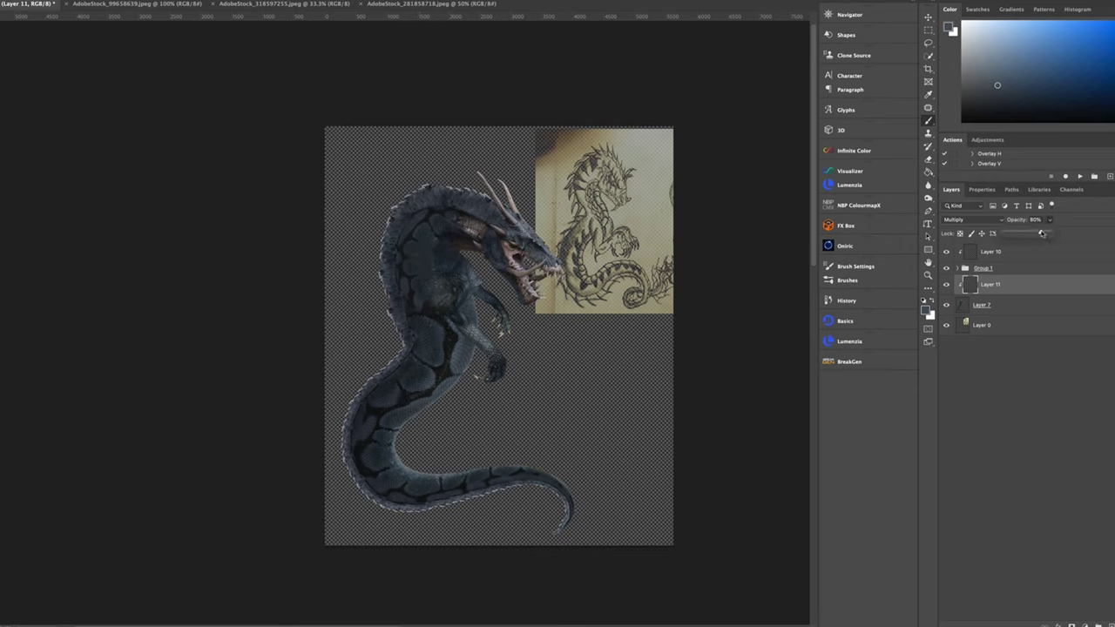
left_click(1002, 304)
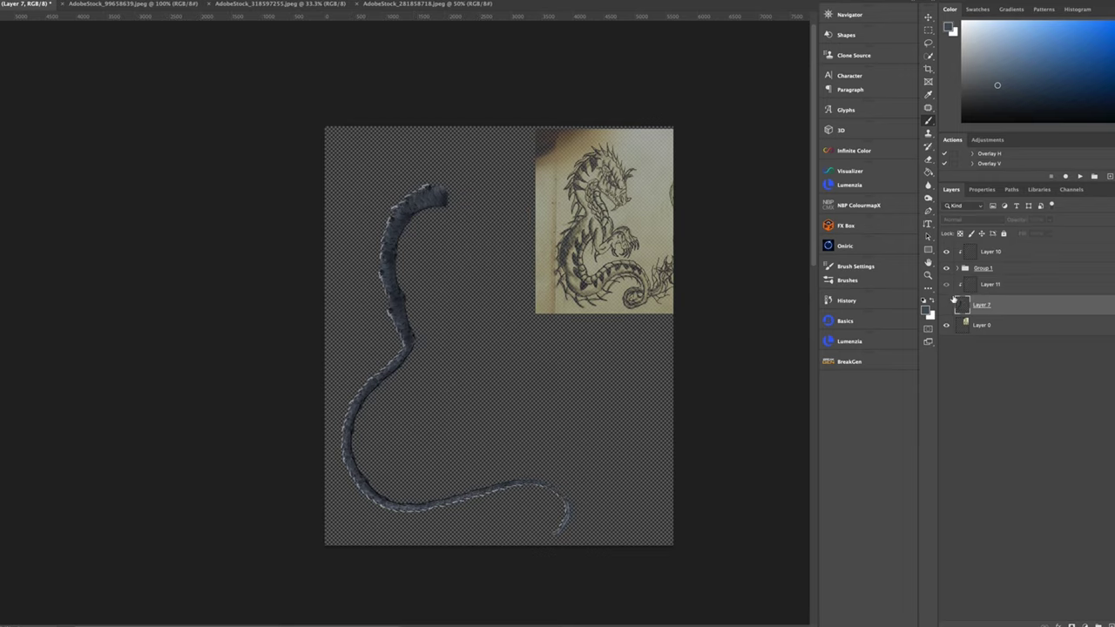
left_click(1026, 280)
Step: Fill the new background layer with black using the Paint Bucket
key("d")
key("g")
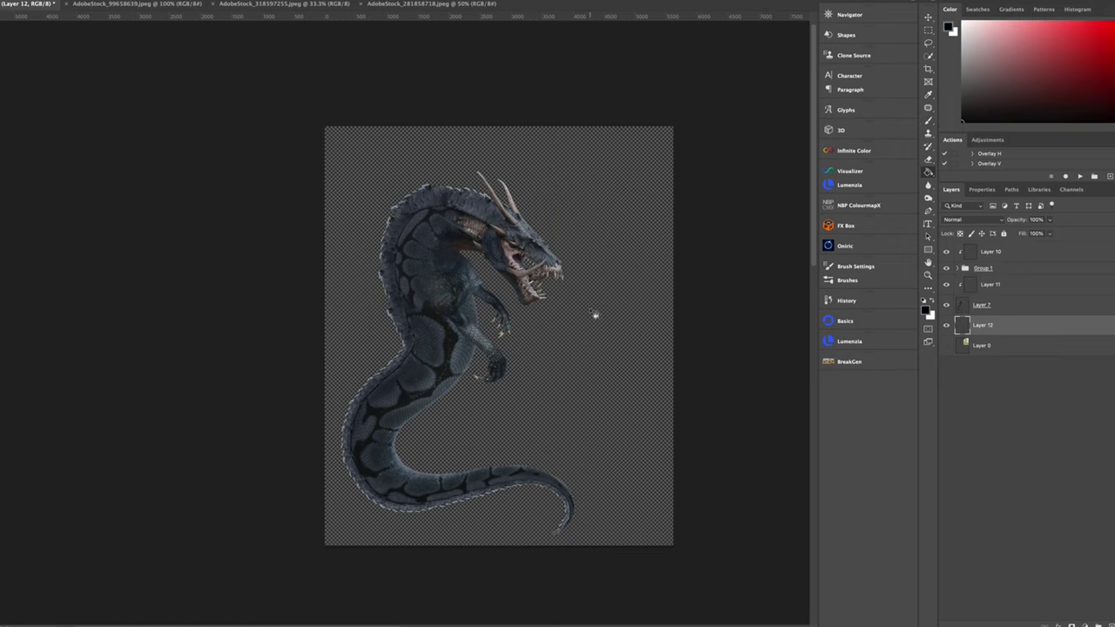
left_click(592, 313)
Step: Merge the dragon layers into one and shift the merged dragon up and right
right_click(1016, 272)
left_click(1045, 461)
key("v")
left_click_drag(493, 417, 520, 399)
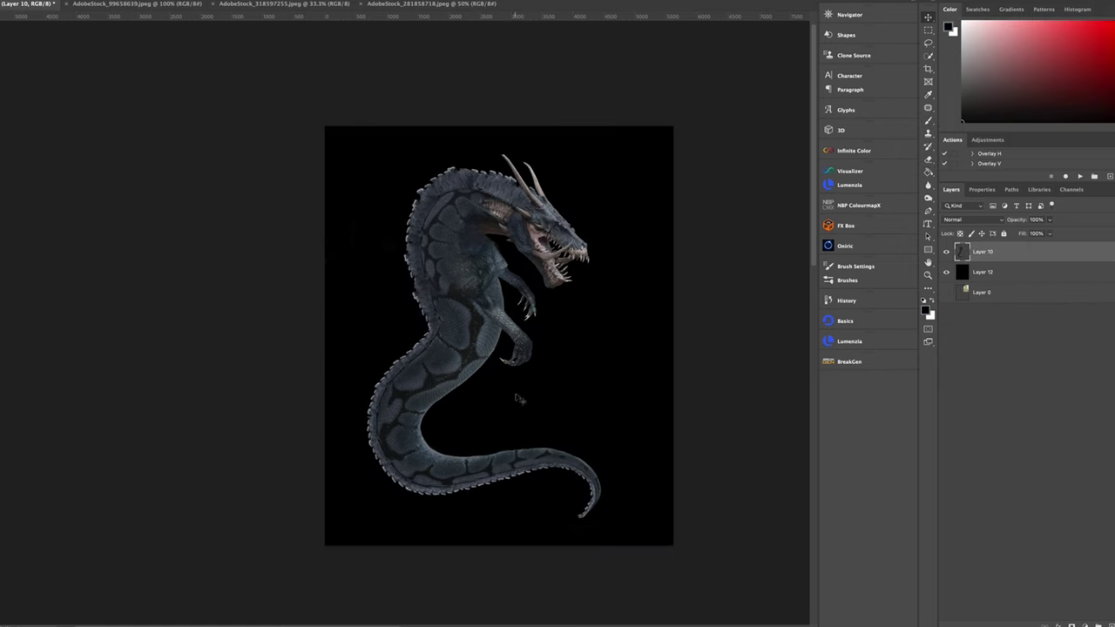
scroll(391, 331, "up", 5)
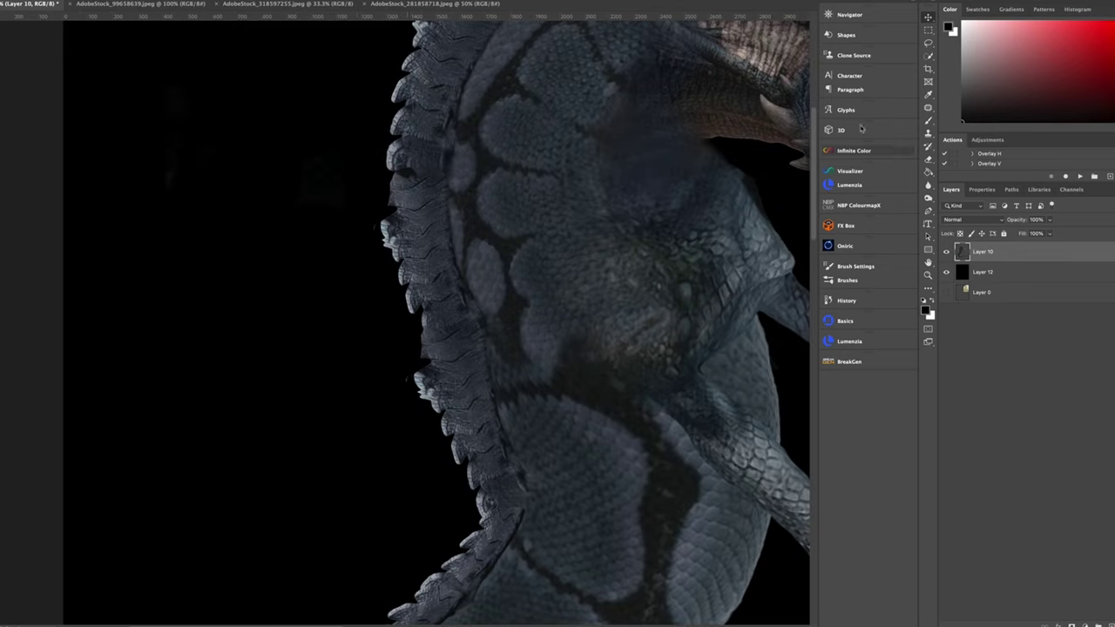
left_click_drag(659, 119, 484, 228)
Step: Clone-stamp scales over the pale throat on a new empty layer
key("ctrl+shift+alt+n")
key("s")
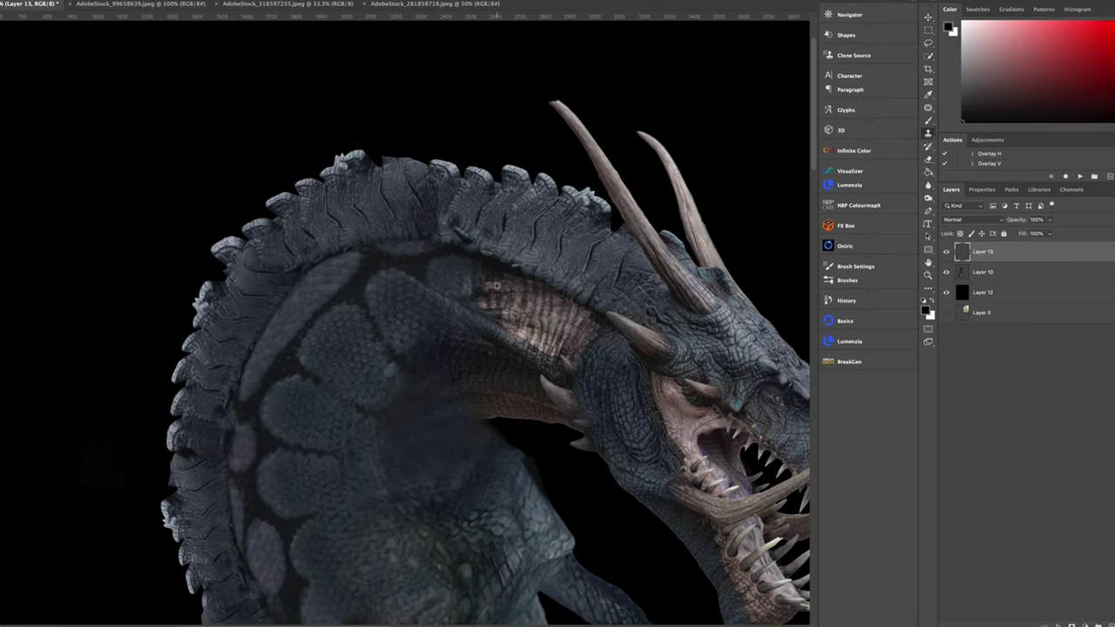
mouse_move(501, 343)
left_mouse_down()
mouse_move(527, 347)
mouse_move(491, 296)
left_mouse_up()
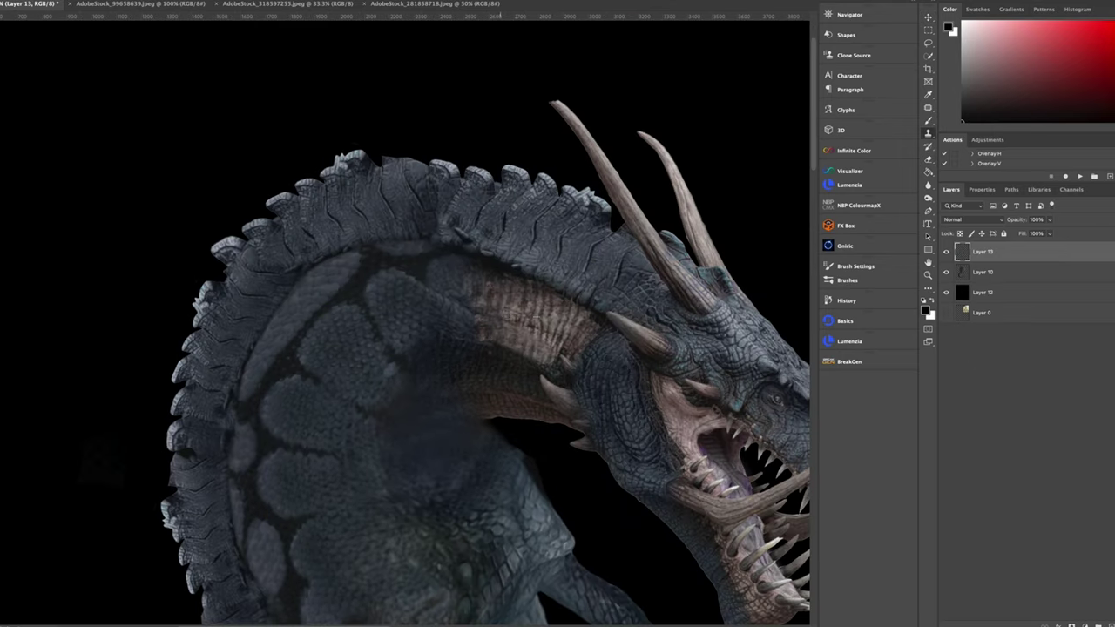
Step: Add a Color-mode layer and paint the back spines with a reddish tint
key("ctrl+shift+alt+n")
key("b")
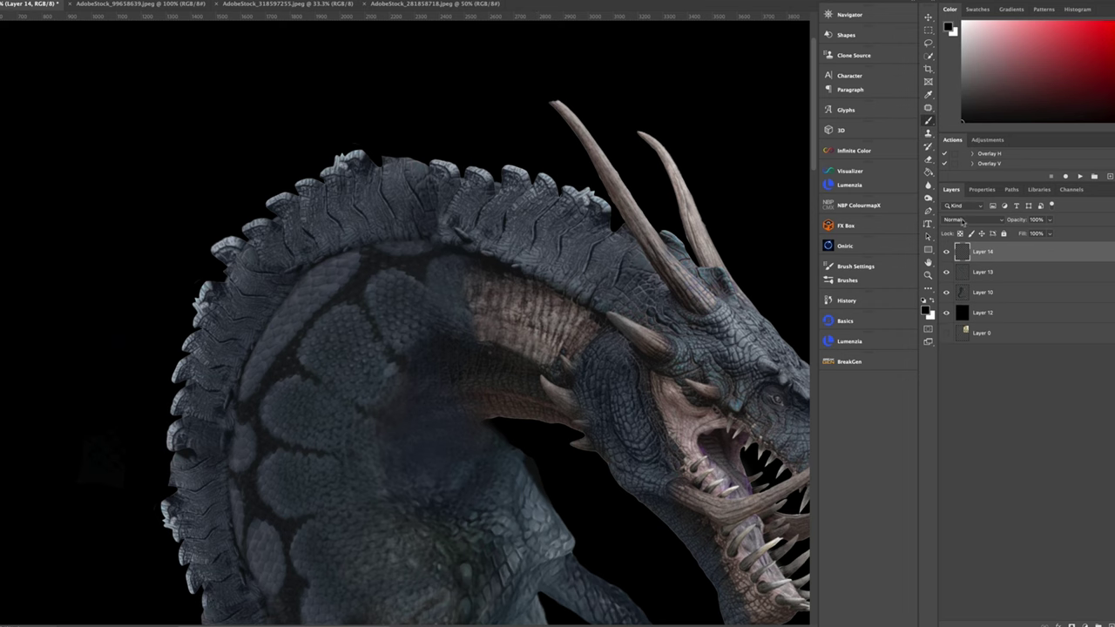
key("shift+alt+c")
left_click(547, 325, "alt")
key("ctrl+minus")
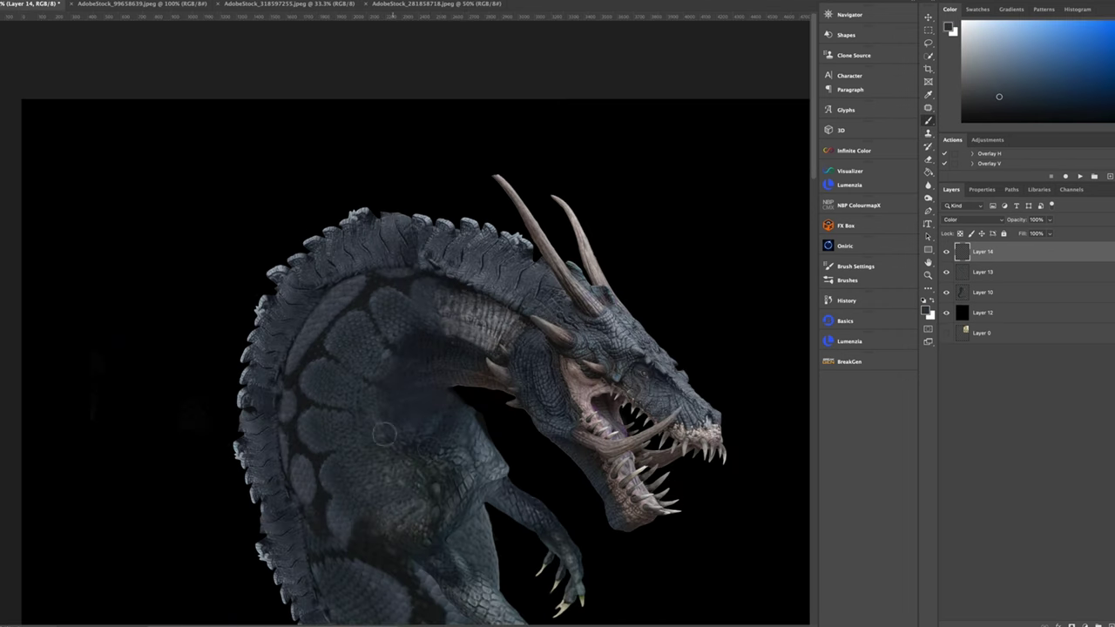
left_click_drag(457, 380, 425, 197)
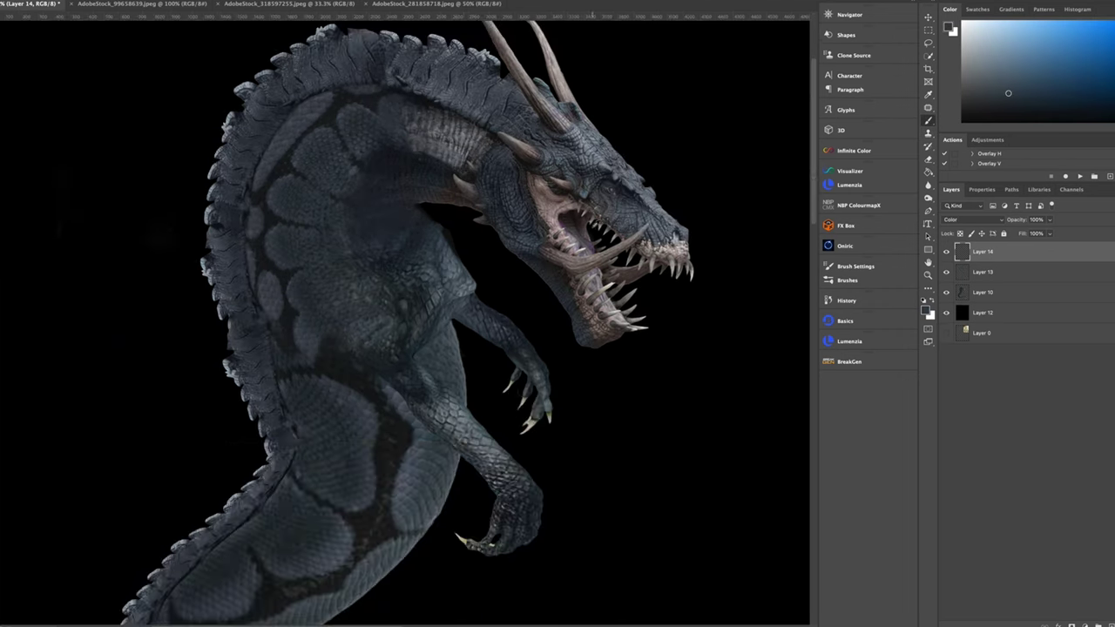
key("ctrl+bracketleft")
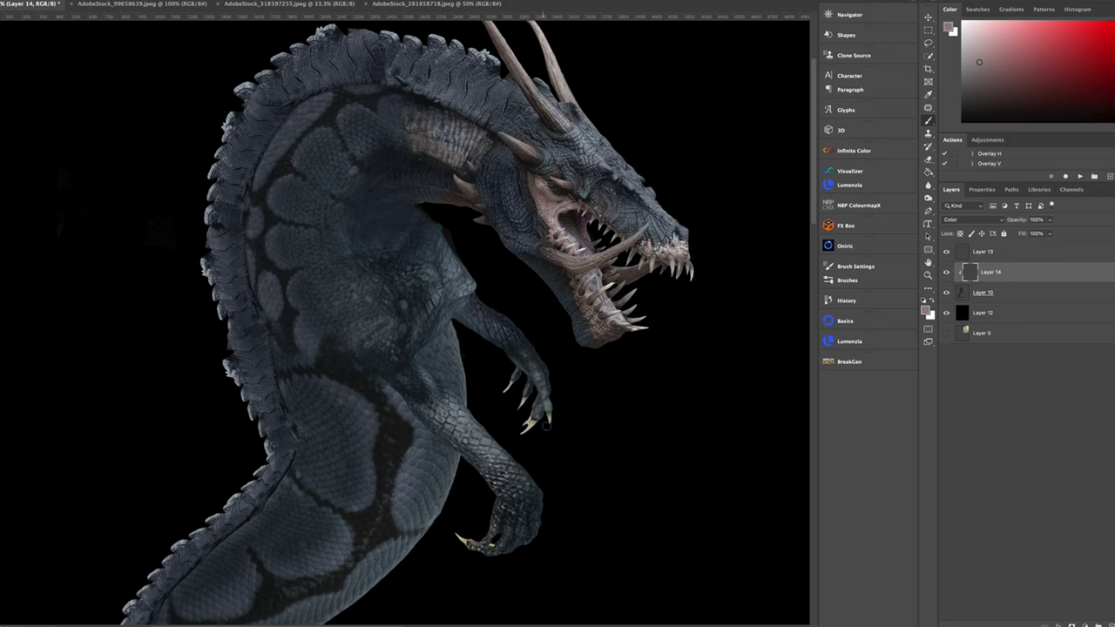
Step: Merge the reddish tint layer into the dragon layer
key("ctrl+minus")
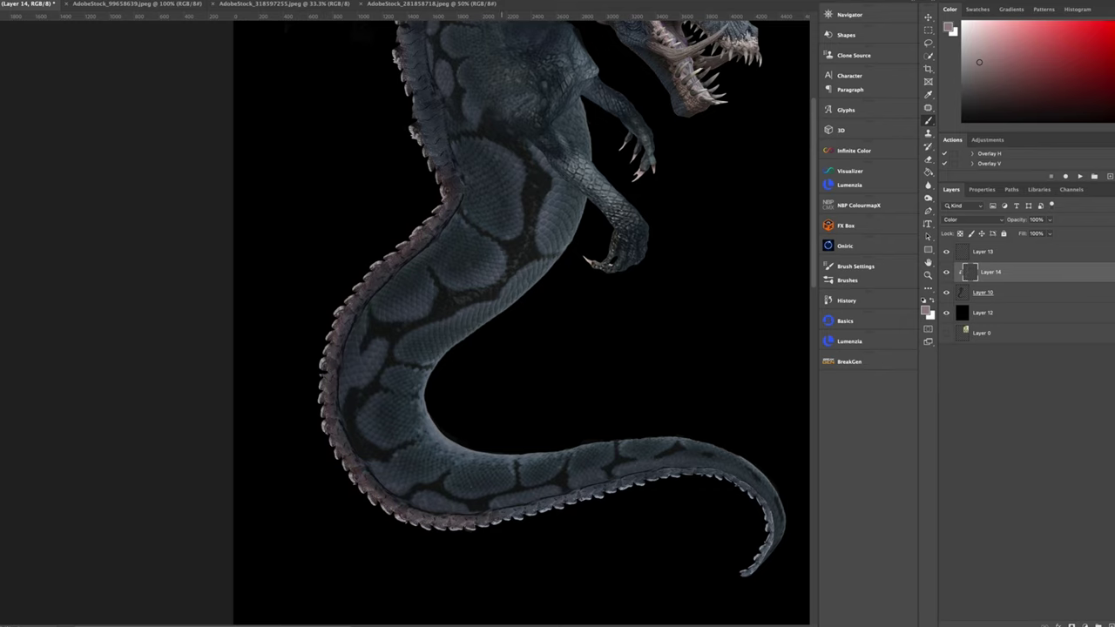
scroll(558, 305, "up", 3)
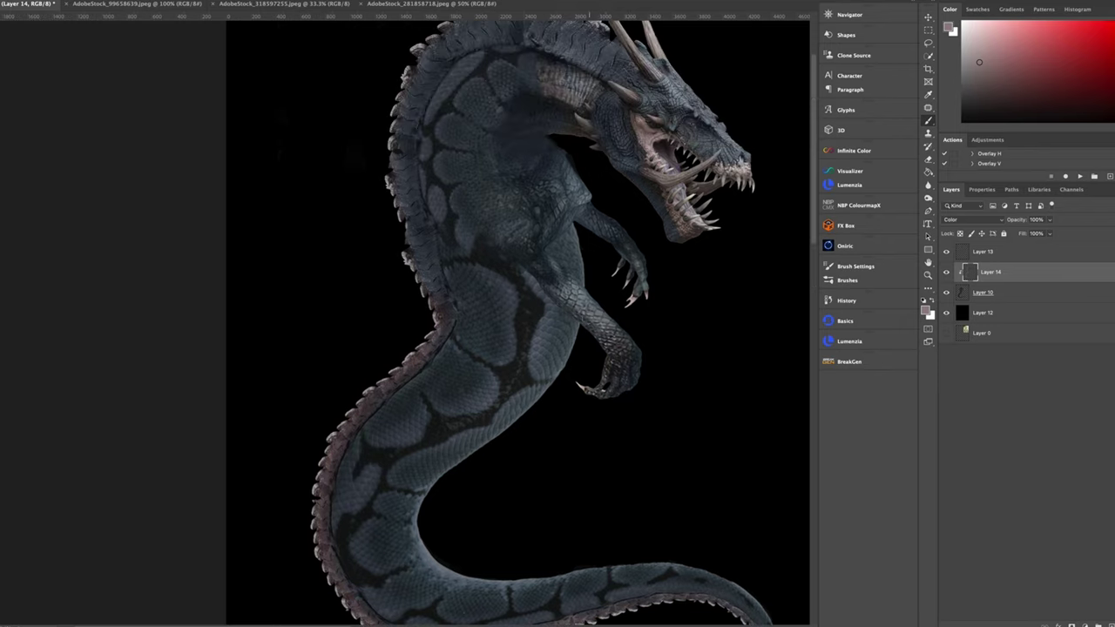
scroll(522, 322, "up", 3)
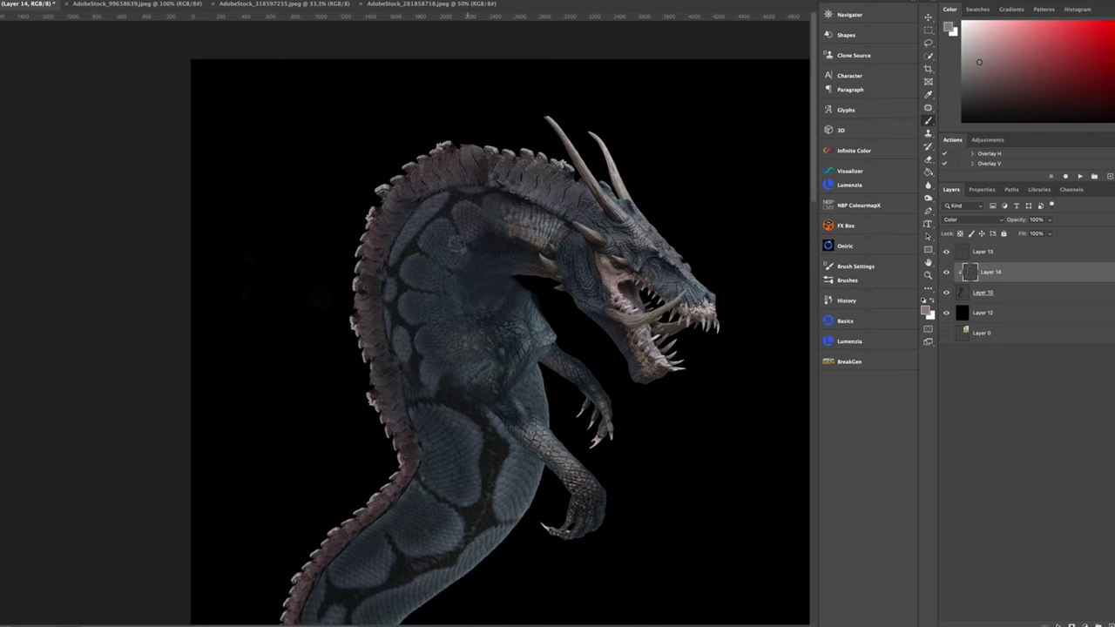
scroll(415, 315, "down", 3)
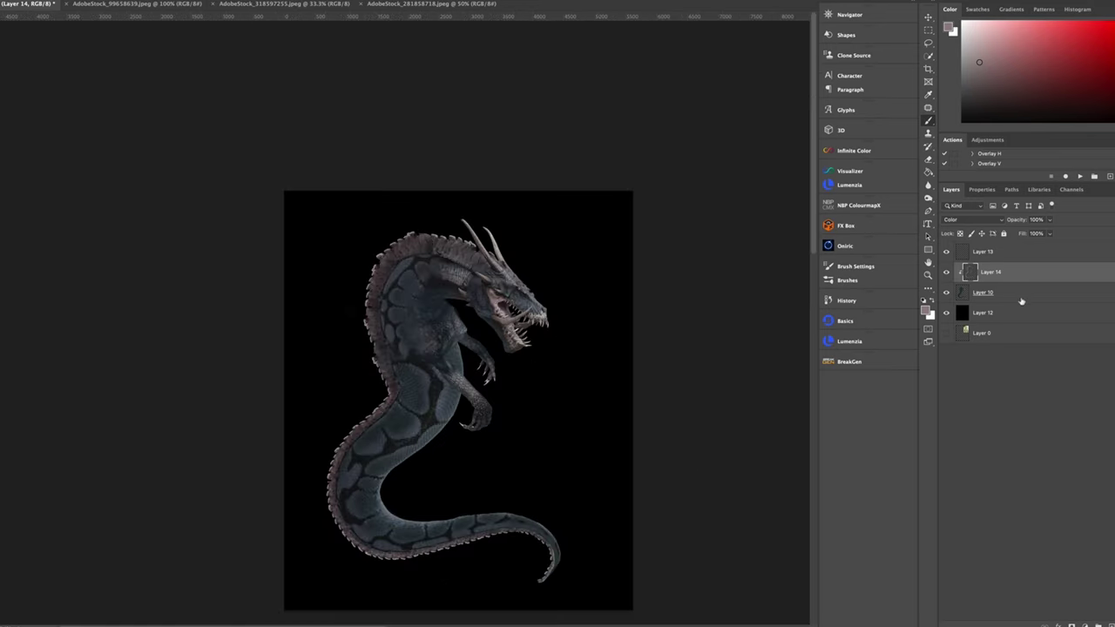
key("ctrl+e")
key("ctrl+e")
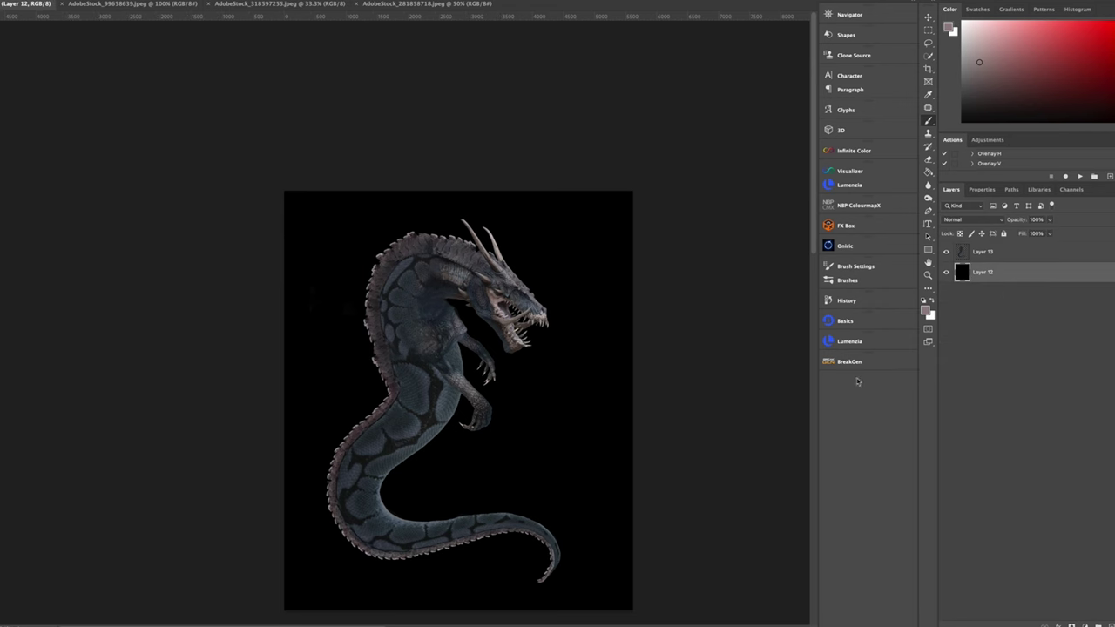
Step: Add an empty layer above the dragon, then duplicate and resize a spine piece on its back
key("alt+bracketright")
key("ctrl+plus")
key("ctrl+plus")
key("ctrl+plus")
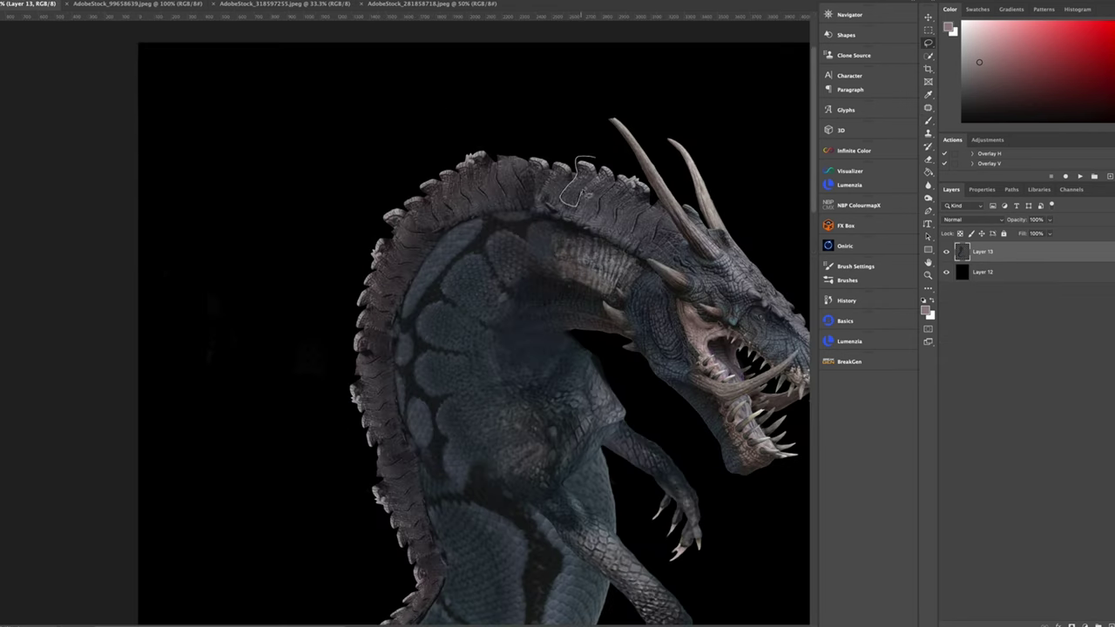
key("ctrl+shift+alt+n")
key("e")
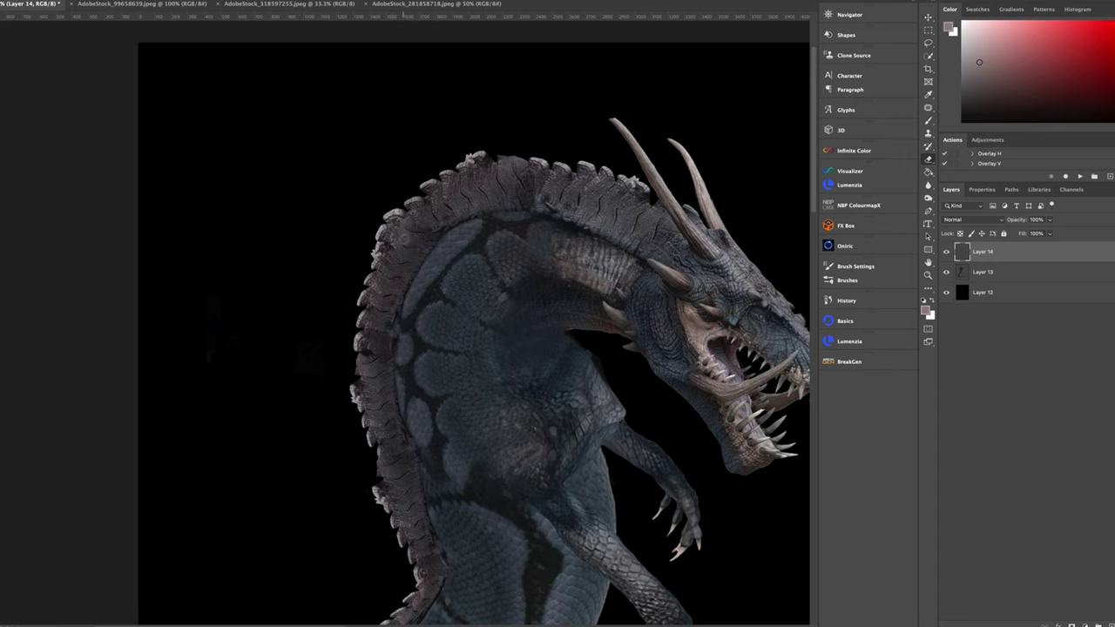
key("ctrl+j")
key("ctrl+j")
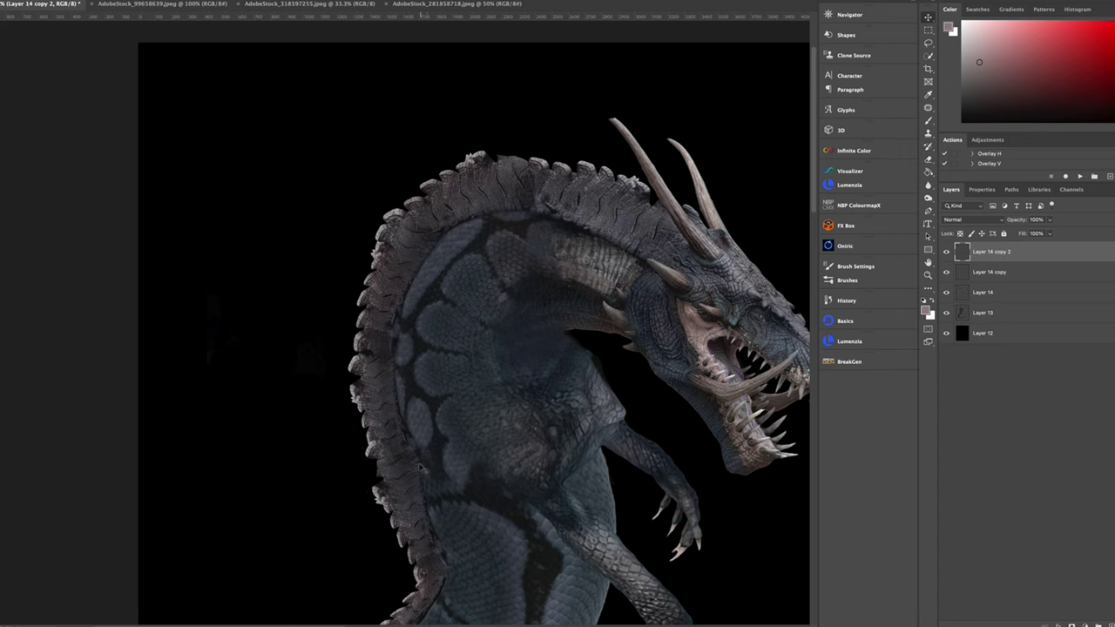
key("ctrl+t")
key("Return")
key("ctrl+shift+alt+t")
key("ctrl+shift+alt+t")
Step: Select the Layer 14 spine layer and make two duplicates of it
scroll(468, 378, "down", 10)
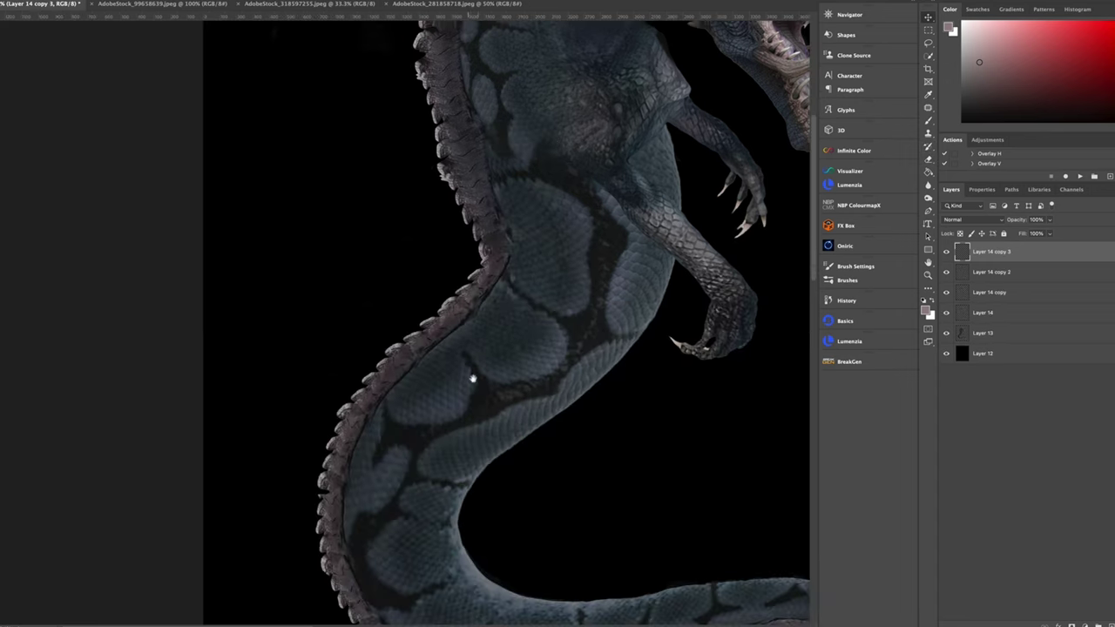
scroll(392, 466, "up", 5)
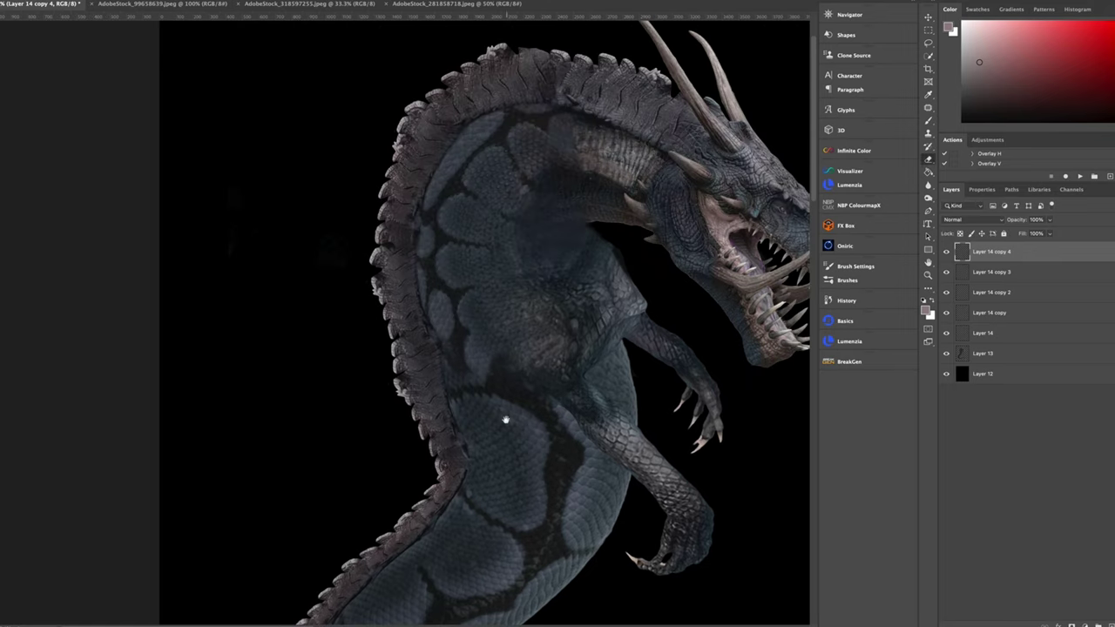
left_click(386, 397, "ctrl")
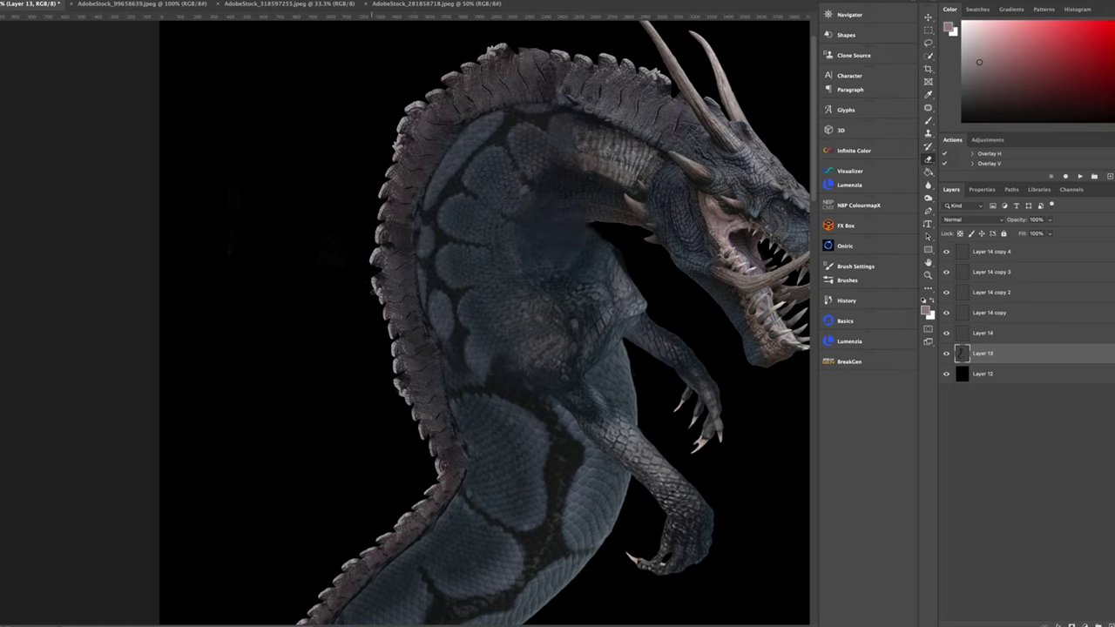
scroll(417, 326, "up", 5)
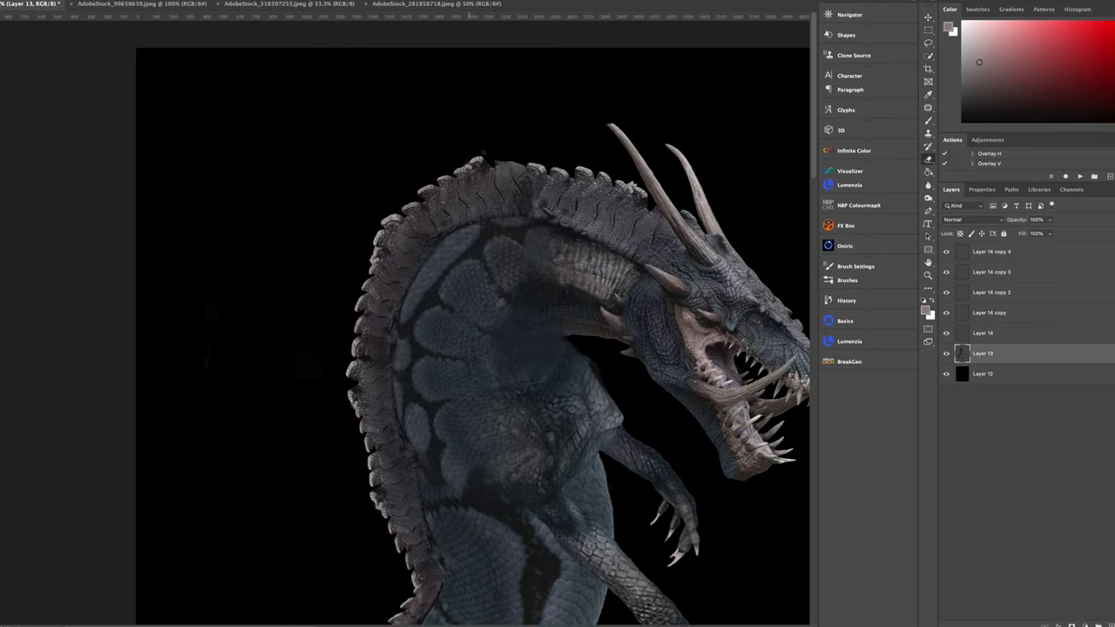
scroll(497, 326, "down", 5)
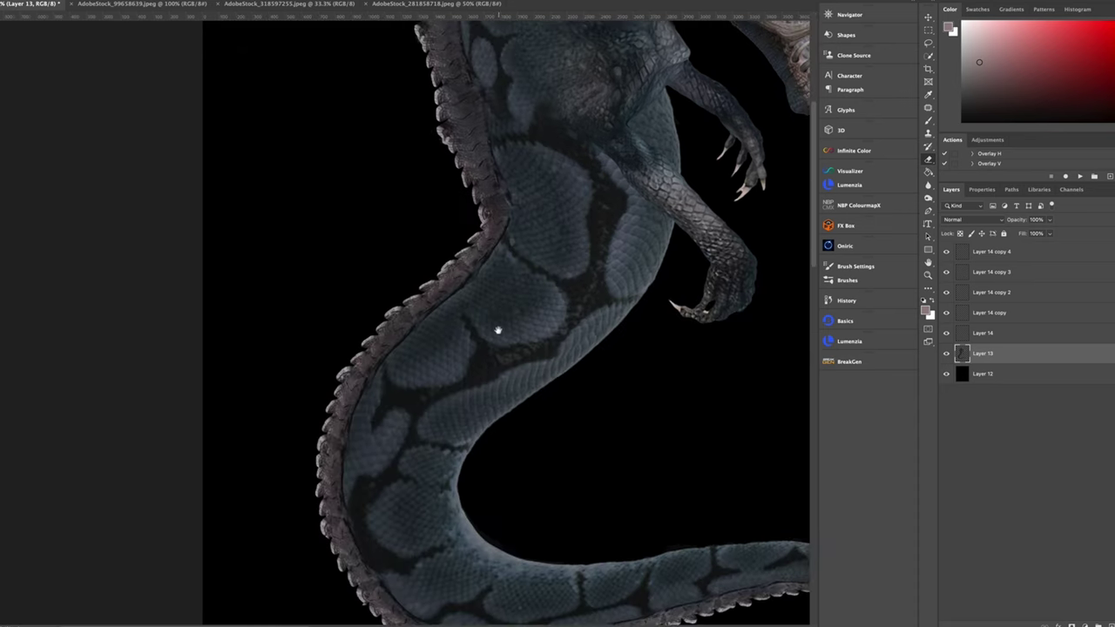
key("ctrl+0")
left_click(965, 331)
key("ctrl+j")
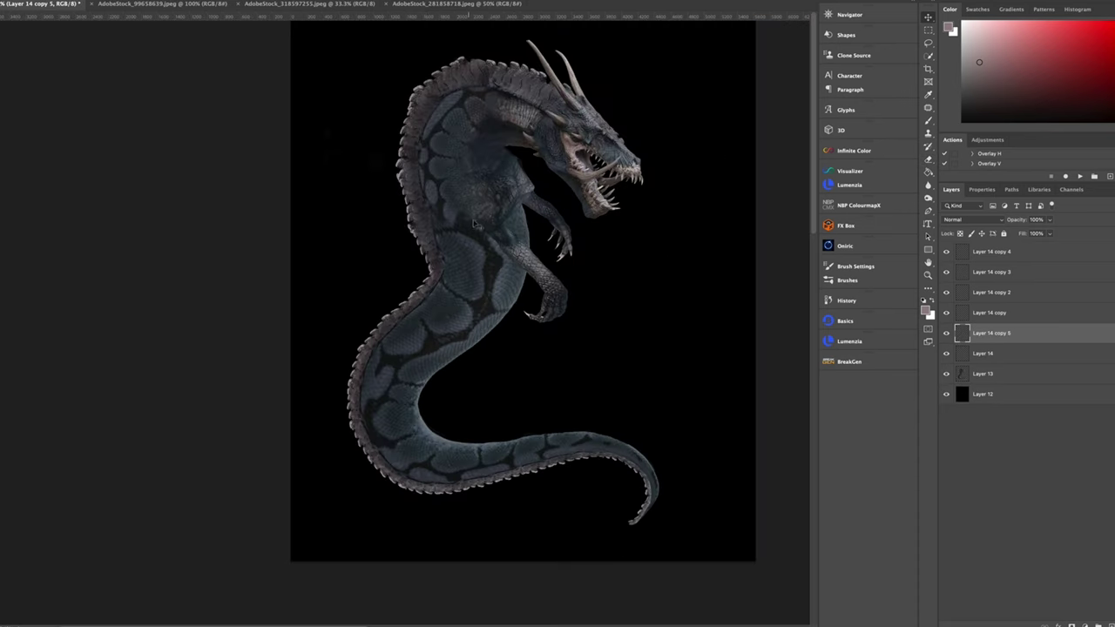
key("ctrl+j")
Step: Duplicate and rotate two more spine copies into new spots along the back
scroll(500, 285, "up", 5)
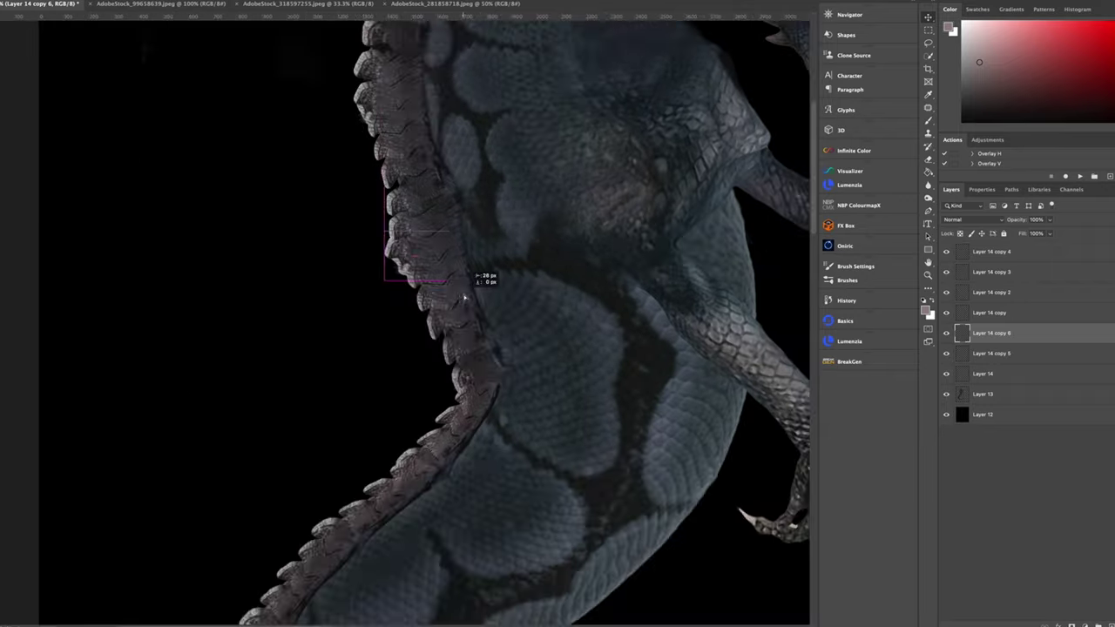
scroll(488, 279, "up", 5)
key("ctrl+j")
key("ctrl+t")
key("Return")
scroll(497, 316, "down", 3)
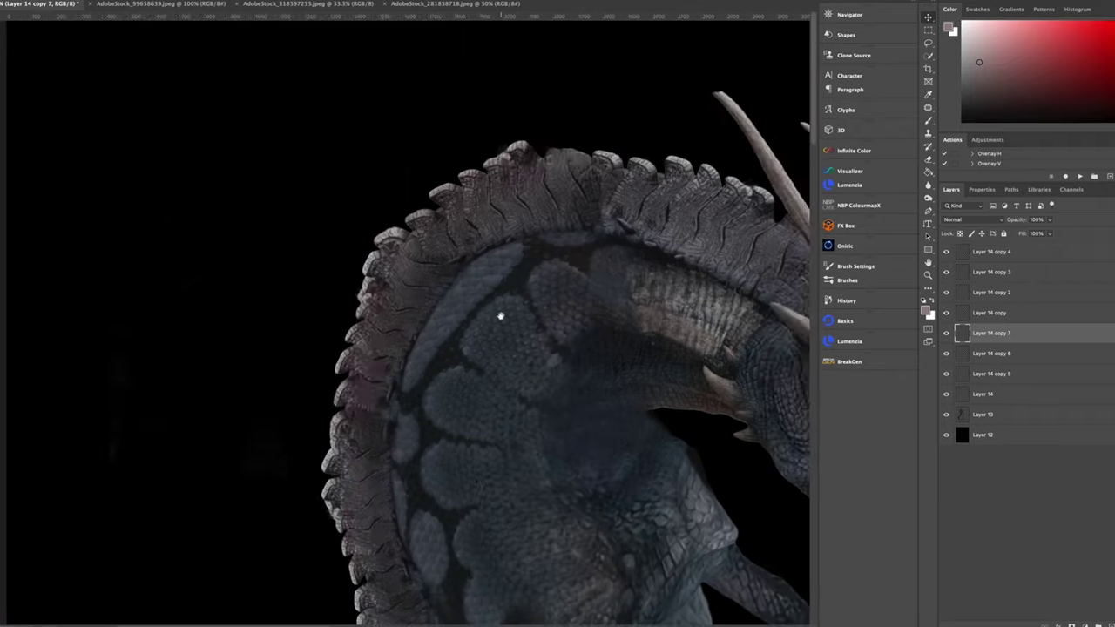
scroll(497, 316, "down", 5)
scroll(497, 212, "up", 8)
key("ctrl+j")
key("ctrl+t")
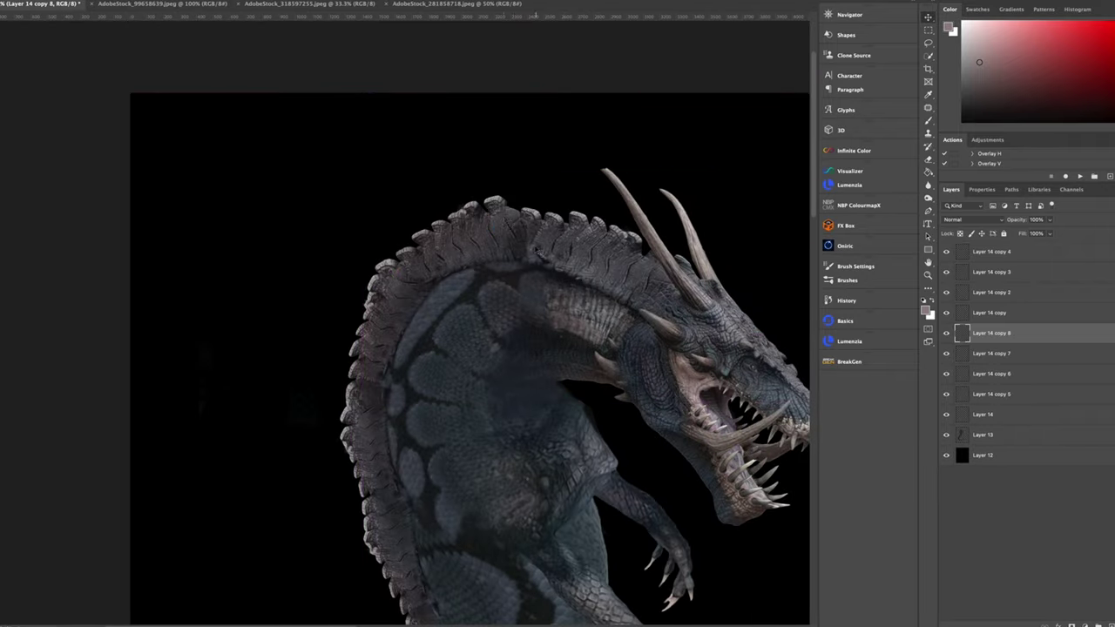
key("Return")
Step: Resize a final spine copy and merge all spine copies into Layer 14 copy 4
key("ctrl+j")
key("ctrl+t")
key("Return")
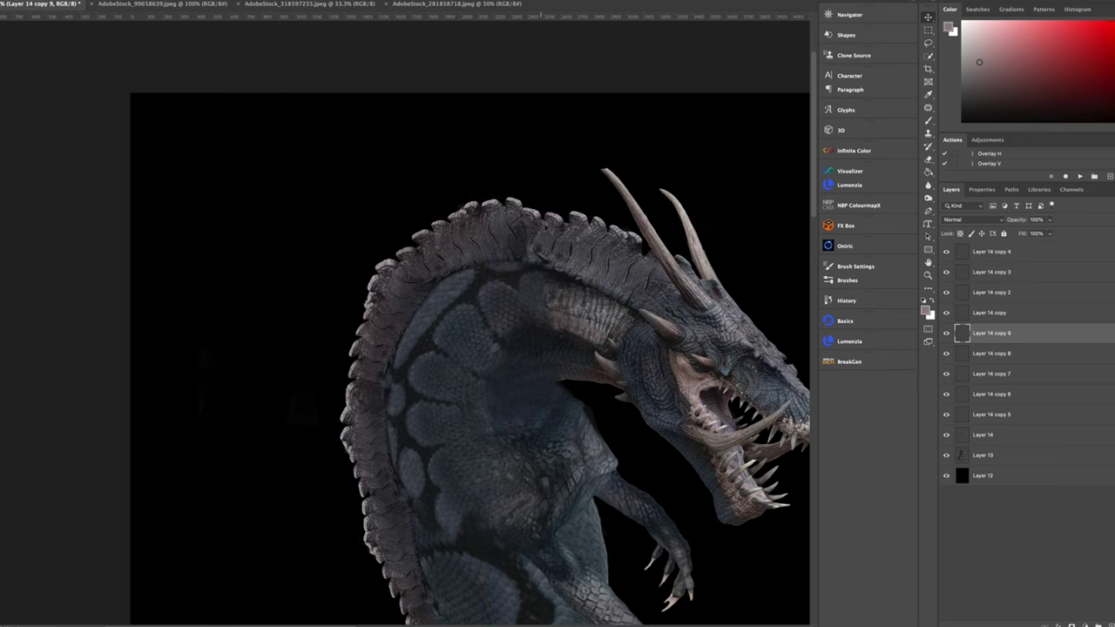
key("ctrl+0")
key("ctrl+e")
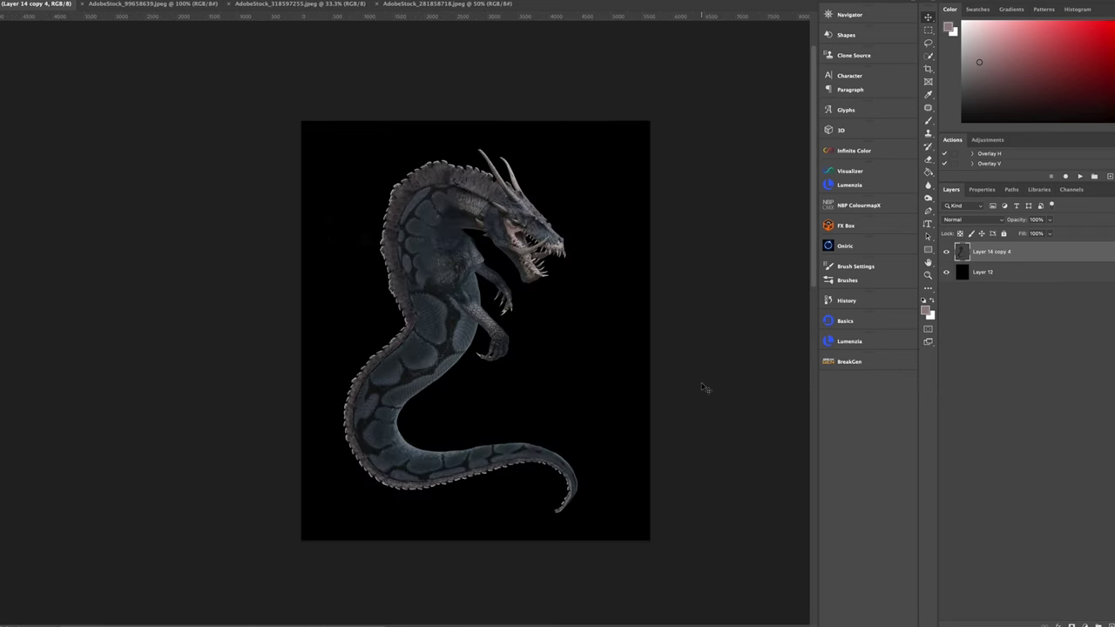
Step: Add empty Layer 13 above Layer 14 copy 4, pick the Brush, and pan over the body and tail
key("ctrl+alt+shift+n")
scroll(409, 316, "up", 3)
key("b")
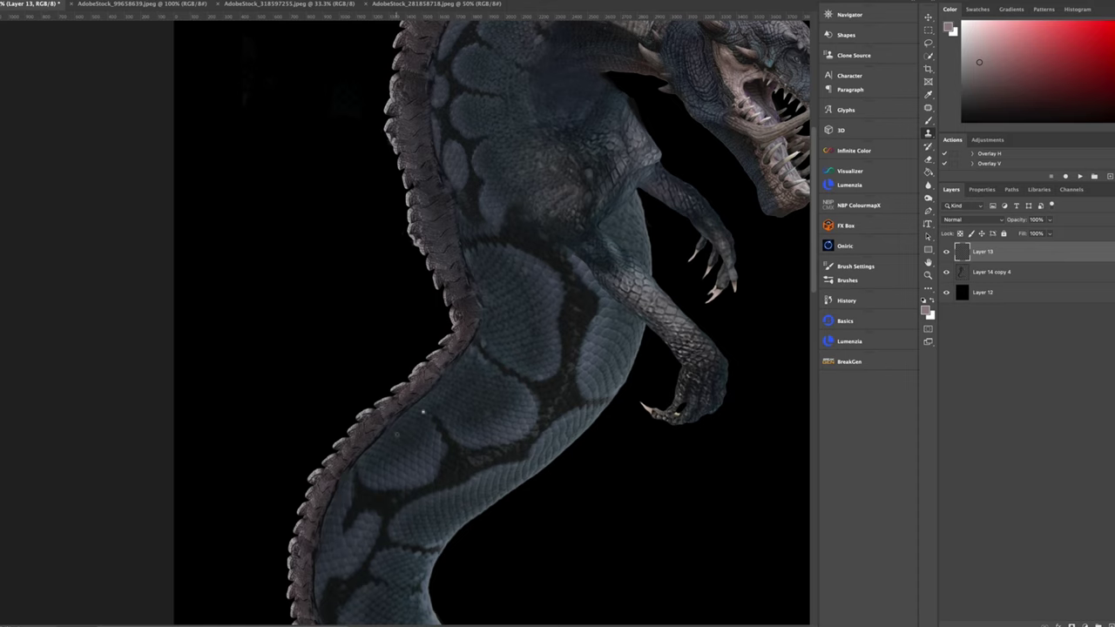
left_click_drag(485, 278, 524, 166)
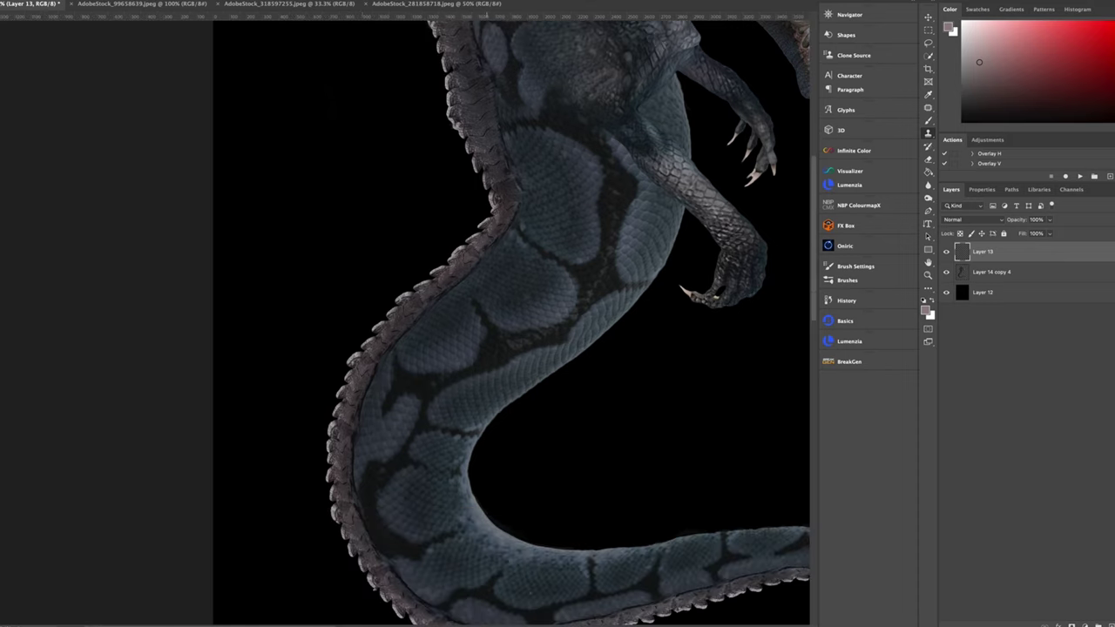
scroll(400, 366, "down", 2)
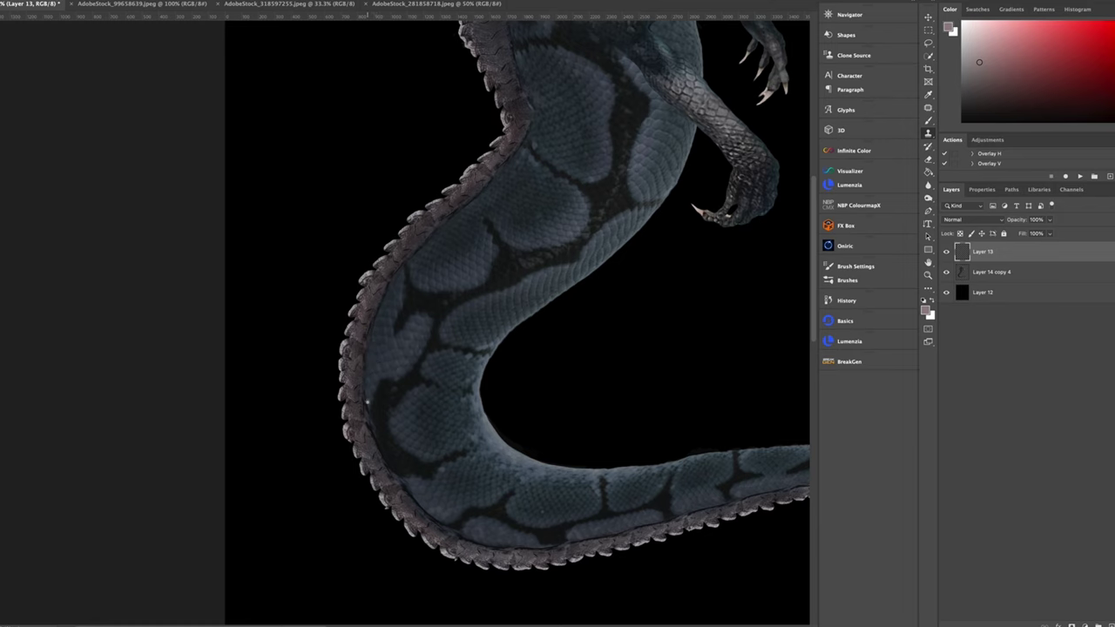
scroll(350, 263, "down", 3)
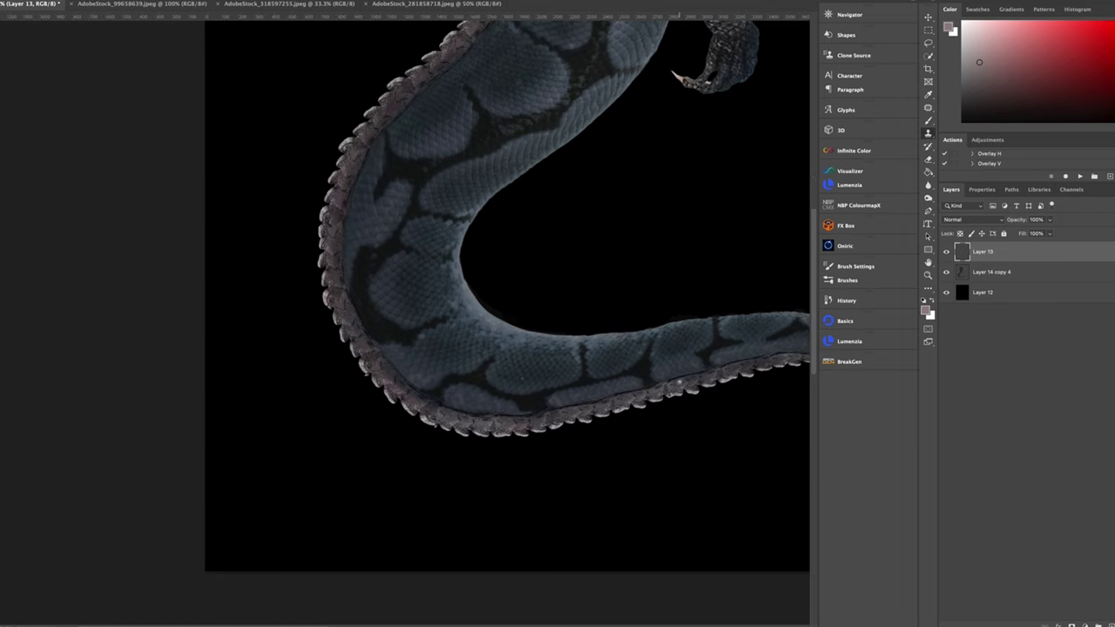
scroll(341, 397, "up", 3)
scroll(460, 261, "up", 2)
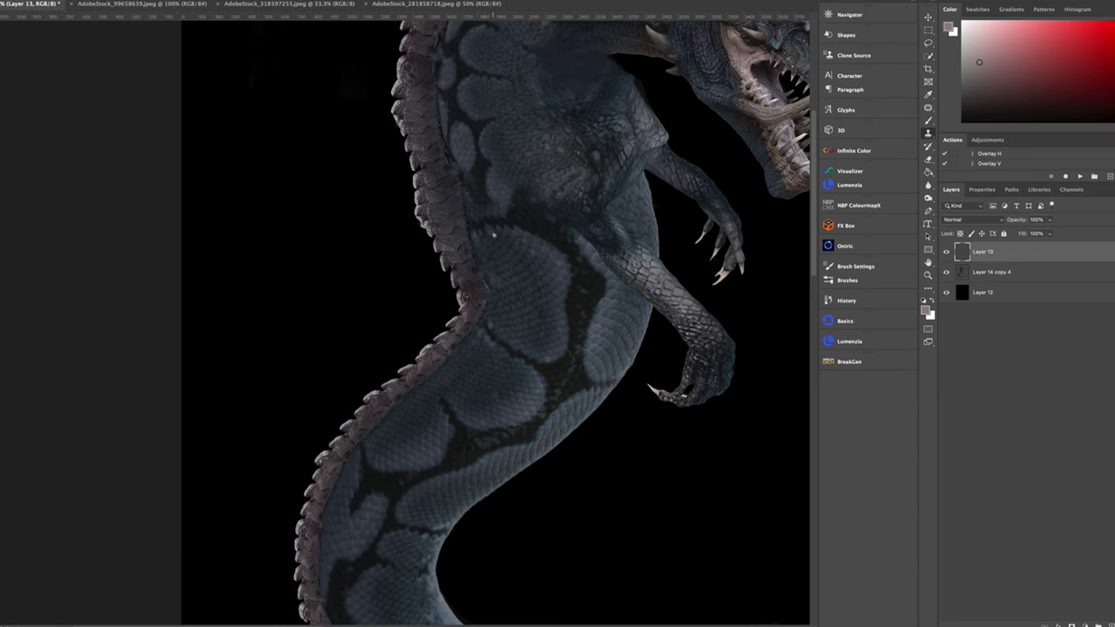
scroll(493, 233, "up", 3)
scroll(434, 158, "down", 2)
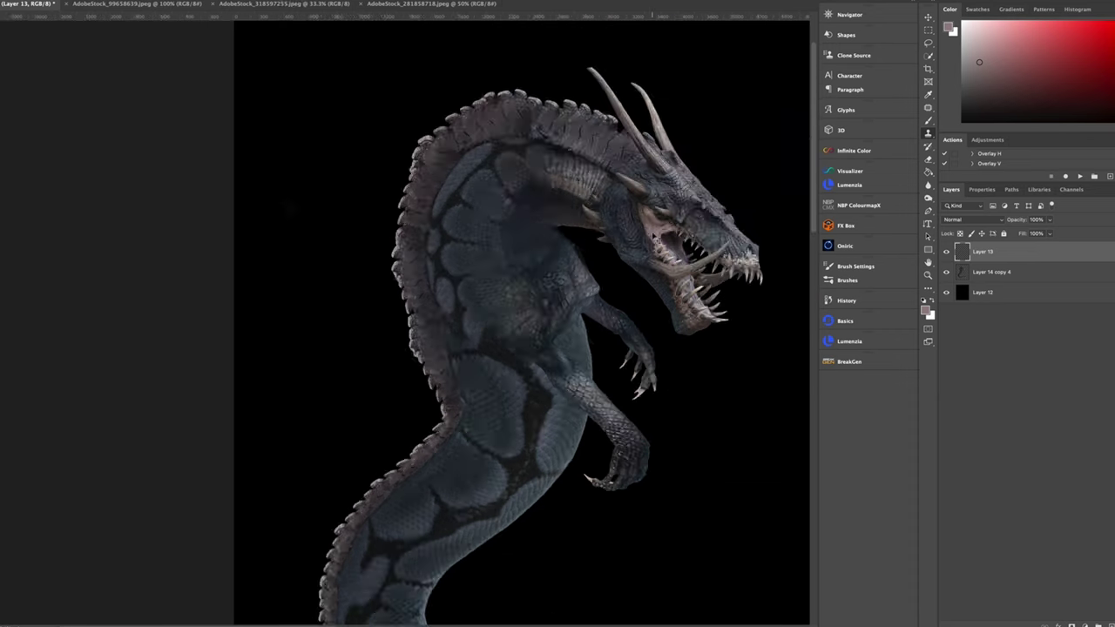
scroll(517, 208, "down", 2)
Step: Brighten the dragon's neck, head and jaw with a raised Curves layer and an inverted, painted mask
right_click(987, 253)
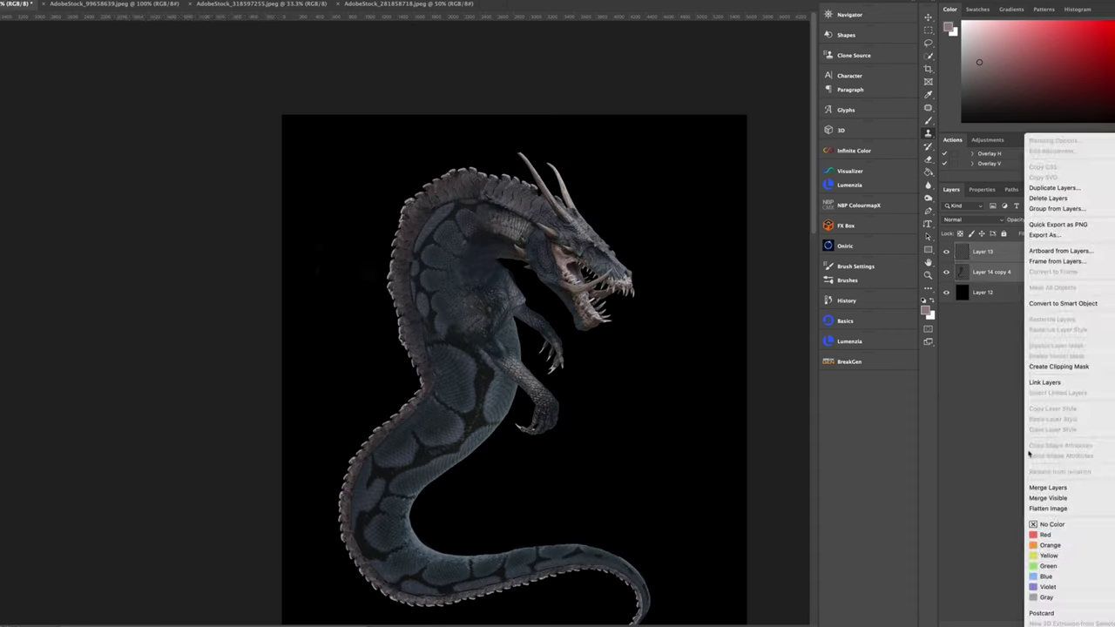
left_click(964, 386)
left_click(1082, 624)
left_click(1093, 473)
left_click_drag(1021, 344, 1010, 301)
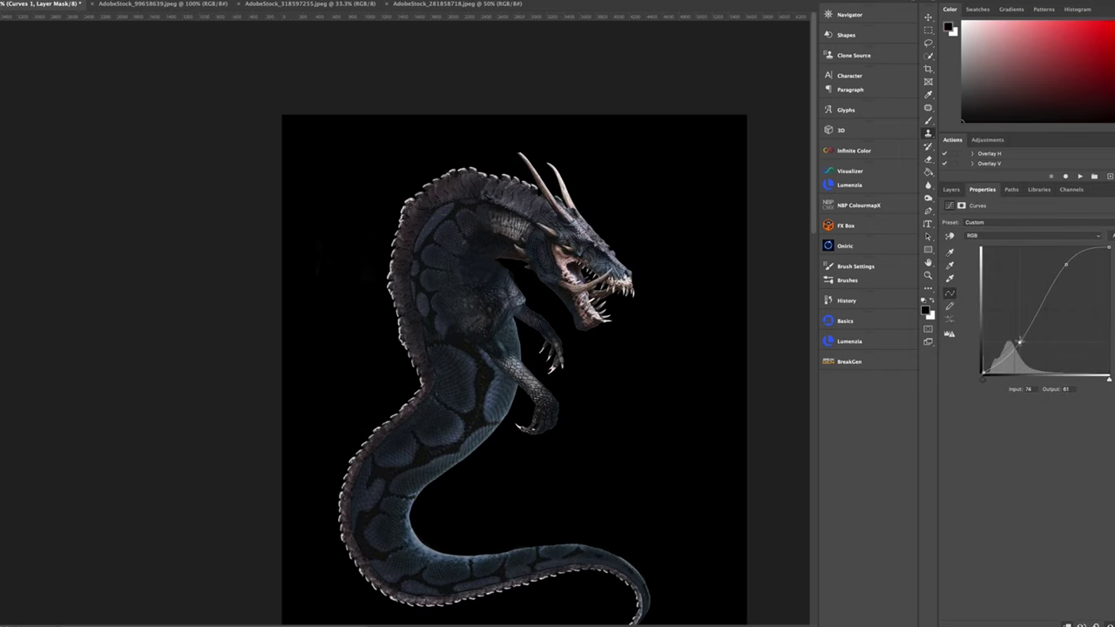
left_click(951, 189)
key("b")
key("x")
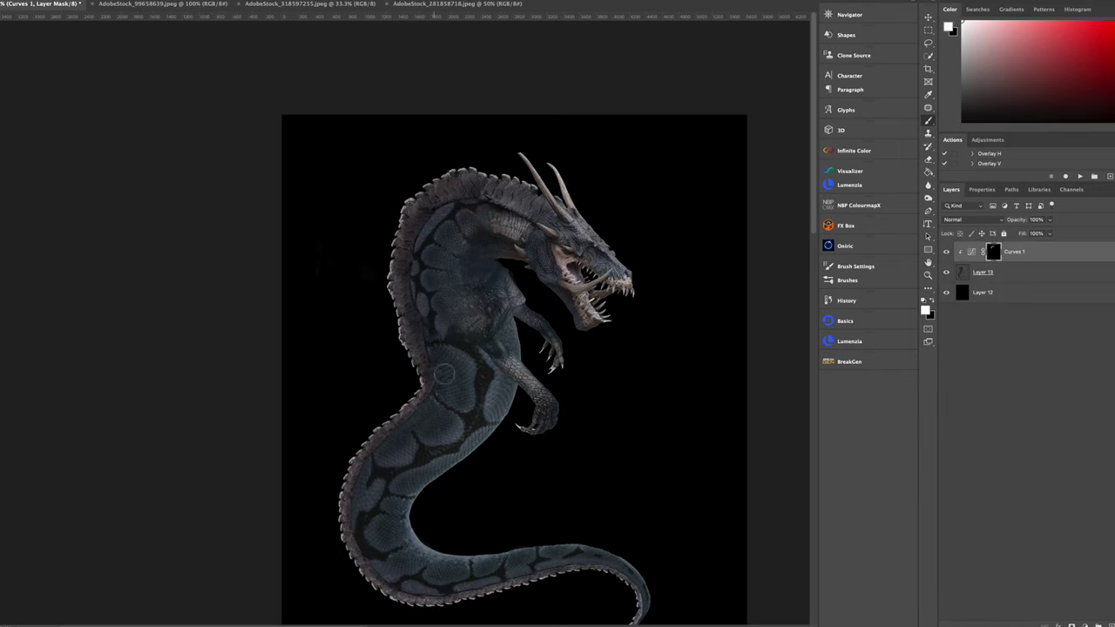
left_click_drag(501, 296, 566, 209)
left_click_drag(566, 261, 523, 354)
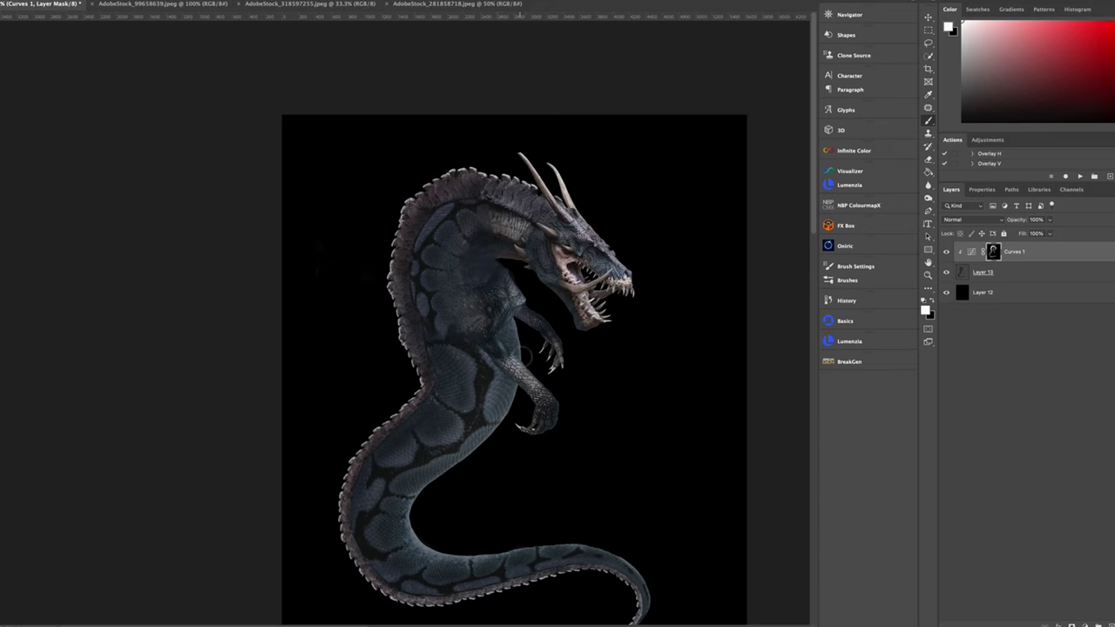
Step: Merge the Curves, run NH-Dodge Burn, darken the tail underside, and brighten chest, belly and forearm
key("ctrl+e")
key("ctrl+minus")
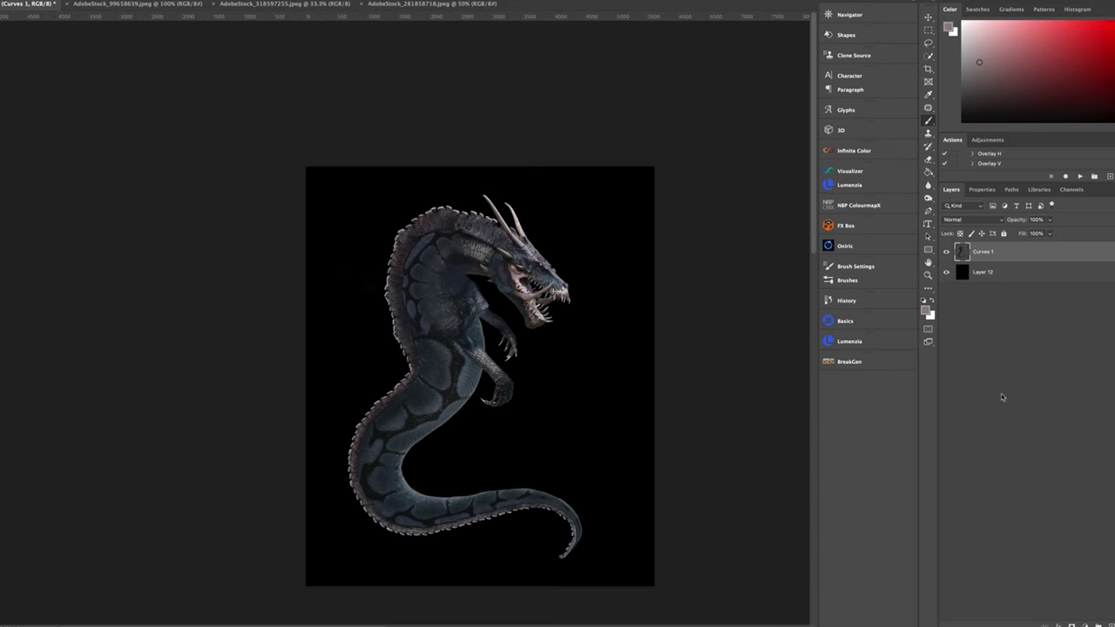
key("F2")
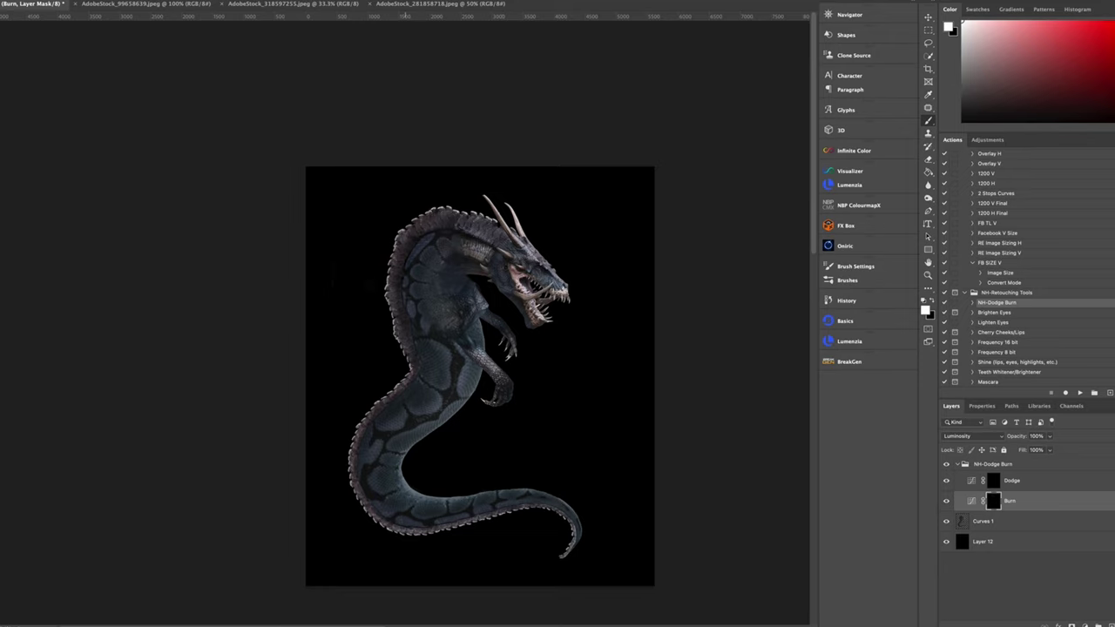
left_click_drag(502, 509, 420, 526)
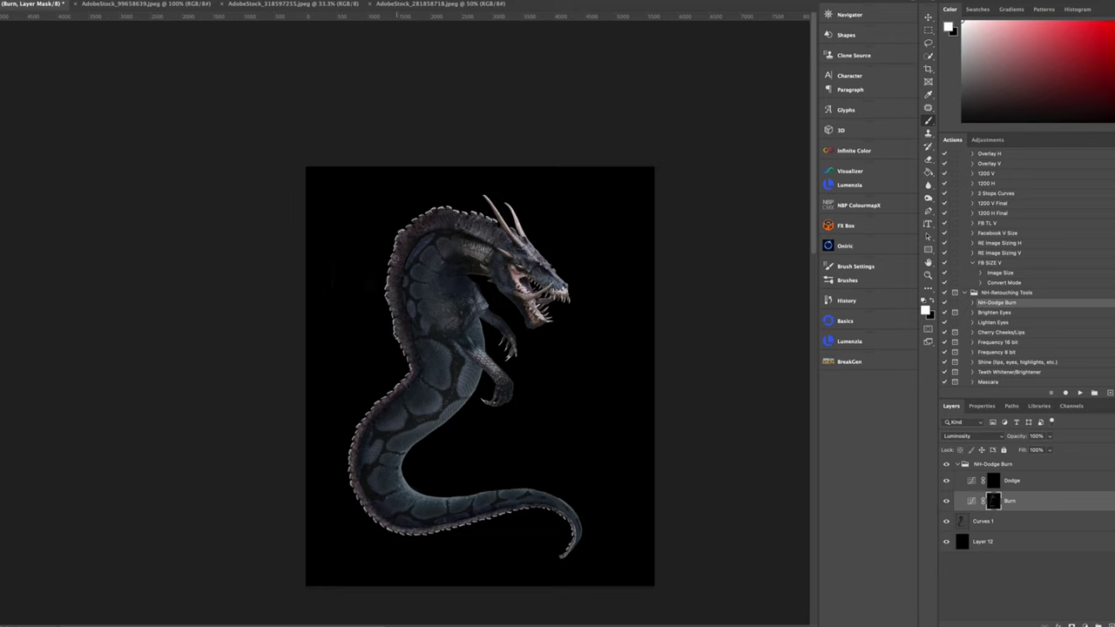
key("alt+bracketright")
left_click_drag(513, 357, 488, 288)
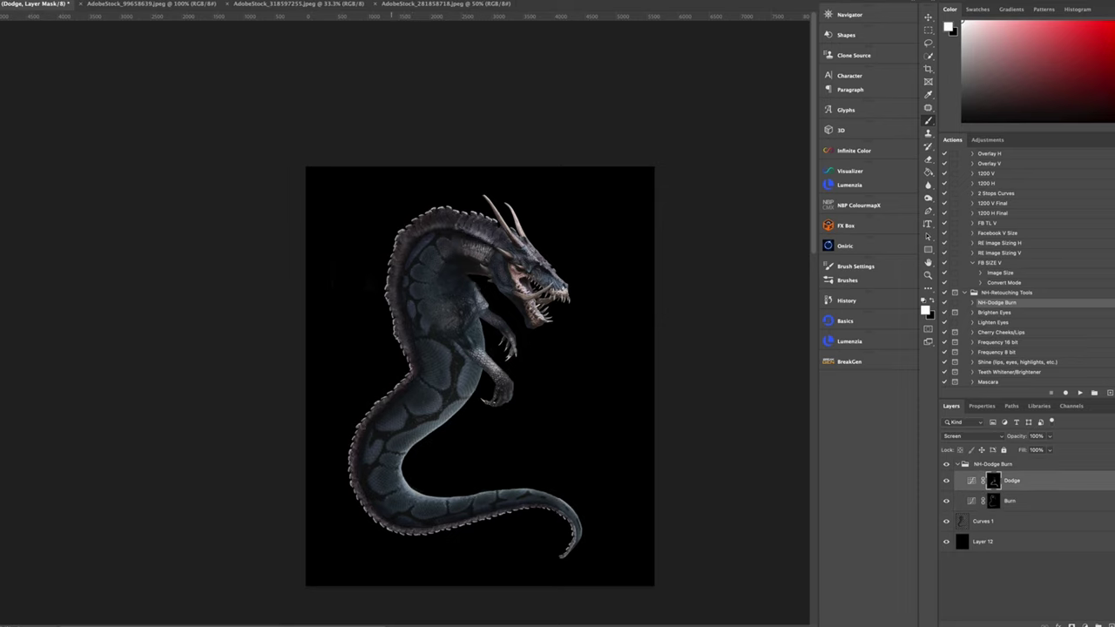
left_click_drag(440, 383, 505, 244)
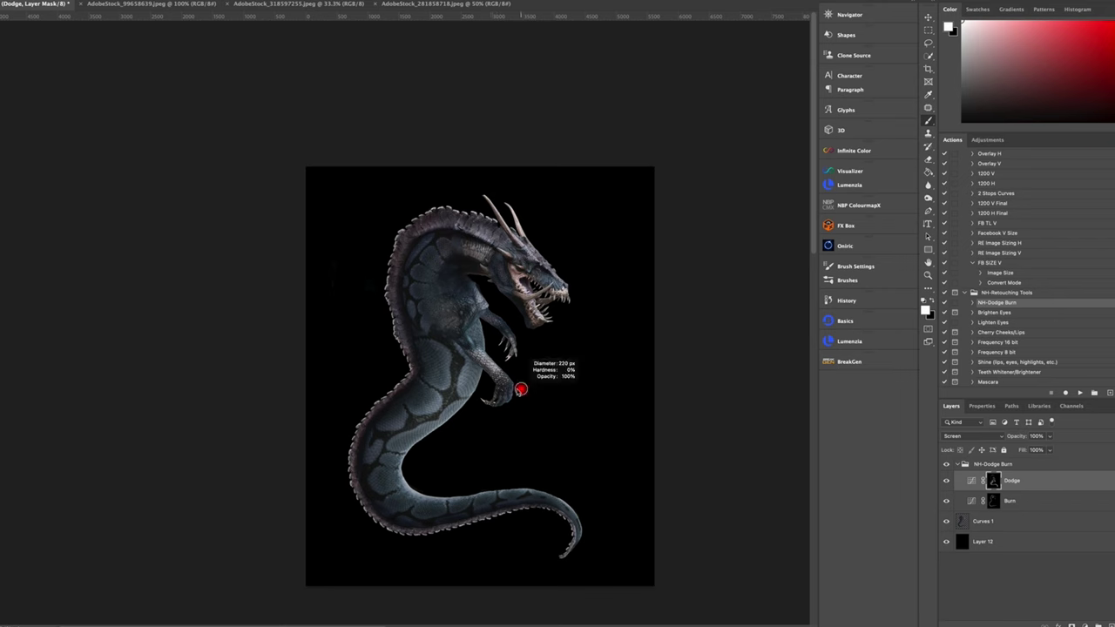
left_click_drag(521, 390, 500, 326)
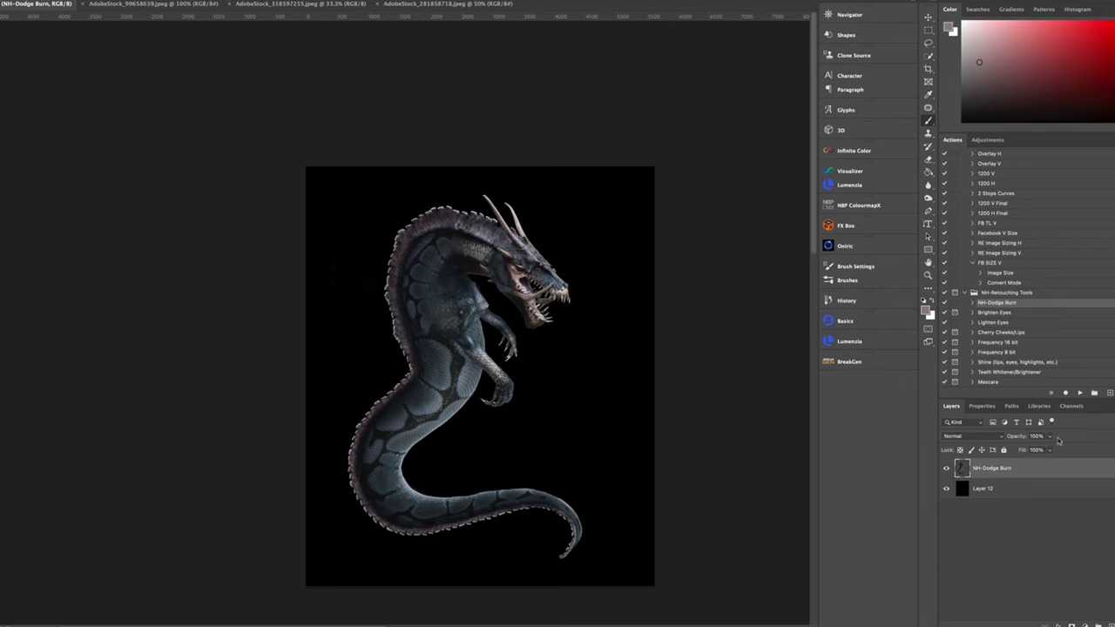
scroll(550, 261, "up", 5)
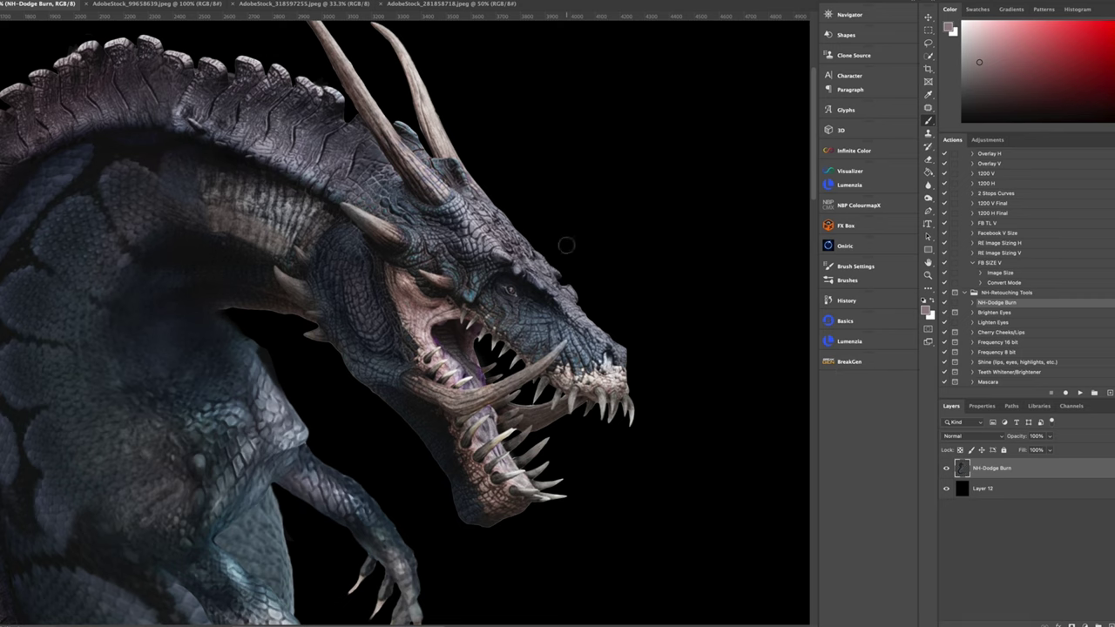
Step: Paste the reptile-eye image over the head and warp it to the head's contour
key("ctrl+v")
key("ctrl+t")
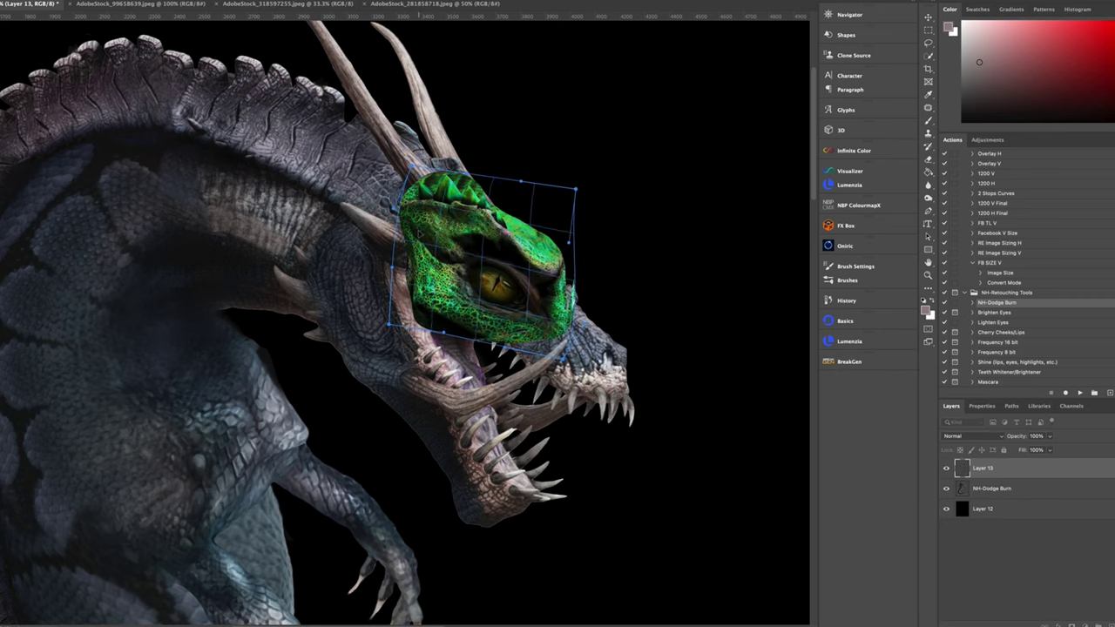
left_click_drag(557, 261, 570, 291)
key("Return")
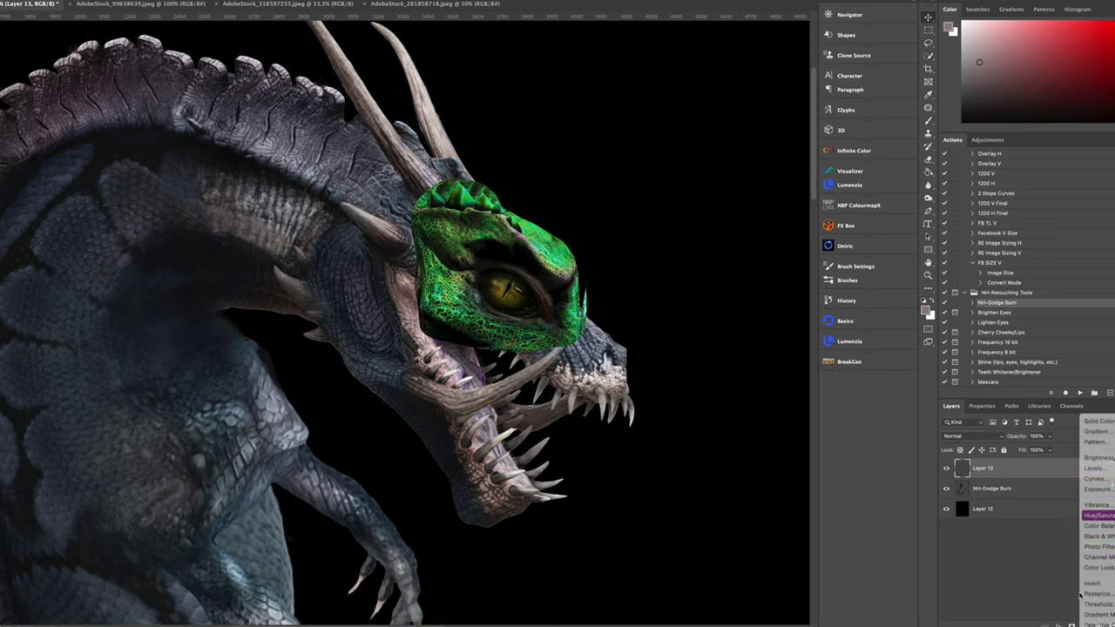
Step: Desaturate the eye with a Hue/Saturation layer and paint it into the socket through a black mask
left_click(972, 451)
left_click(972, 451)
left_click(973, 438)
left_click(951, 406)
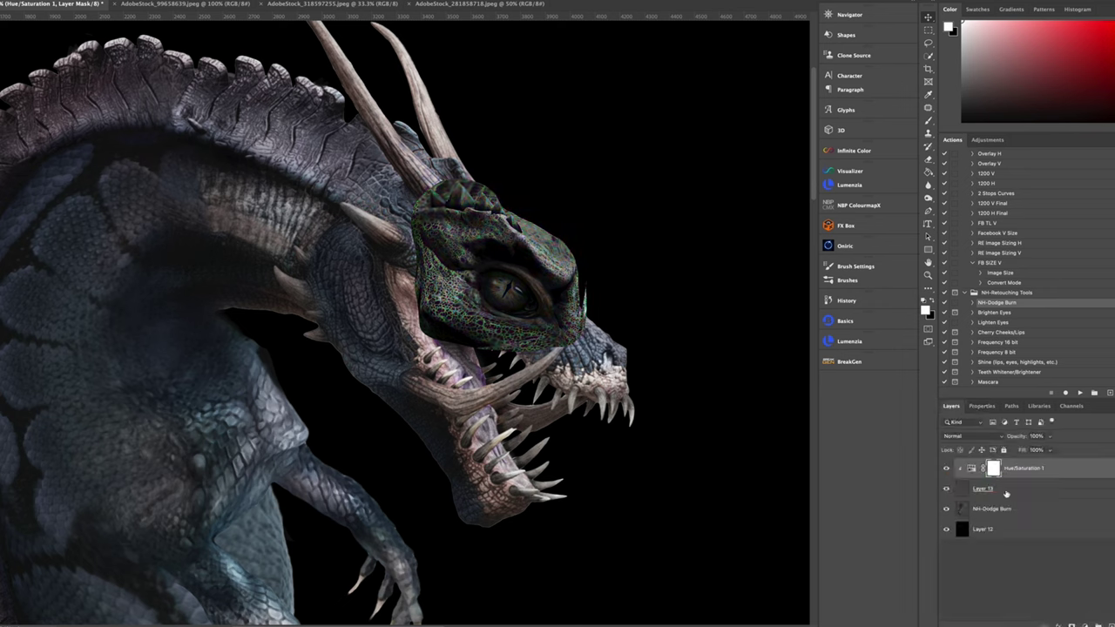
left_click(1002, 489)
mouse_move(523, 298)
left_mouse_down()
mouse_move(496, 292)
mouse_move(518, 306)
mouse_move(544, 301)
mouse_move(493, 292)
left_mouse_up()
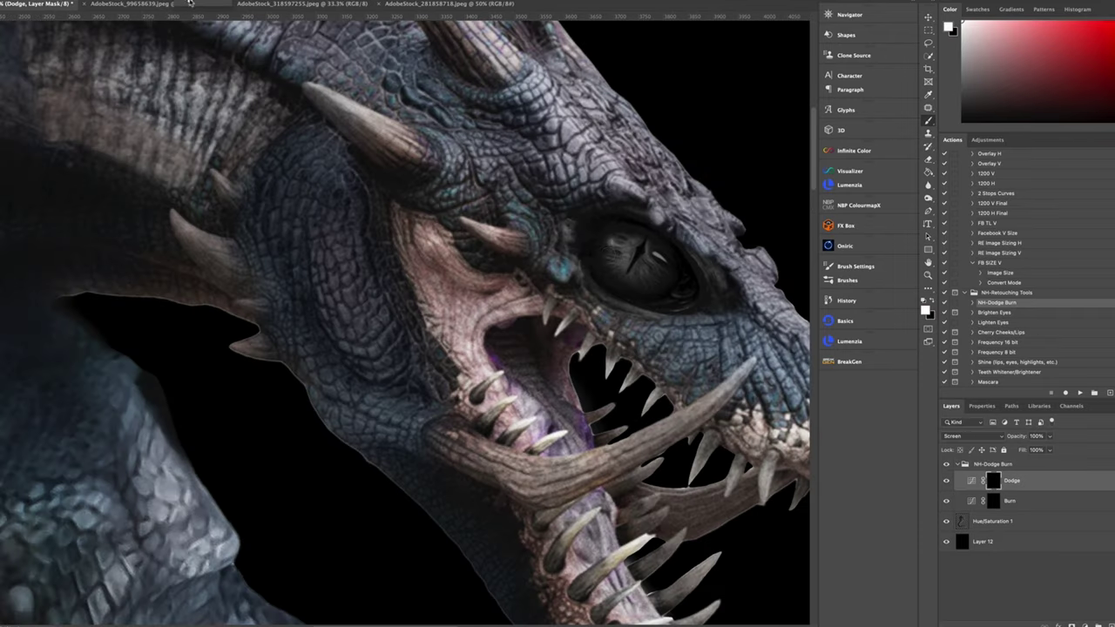
Step: Brighten the iris, eyelid and socket area around the dragon's eye
left_click_drag(605, 235, 662, 274)
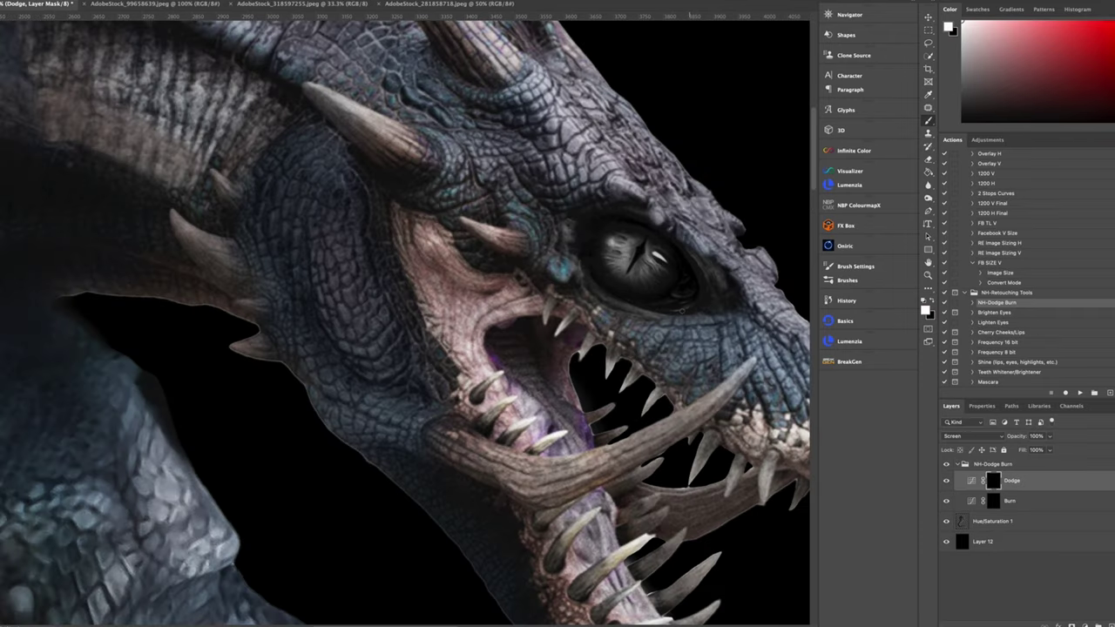
mouse_move(592, 300)
left_mouse_down()
mouse_move(705, 252)
mouse_move(623, 261)
mouse_move(644, 272)
left_mouse_up()
left_click_drag(670, 228, 731, 287)
left_click_drag(670, 321, 690, 349)
left_click_drag(628, 329, 562, 233)
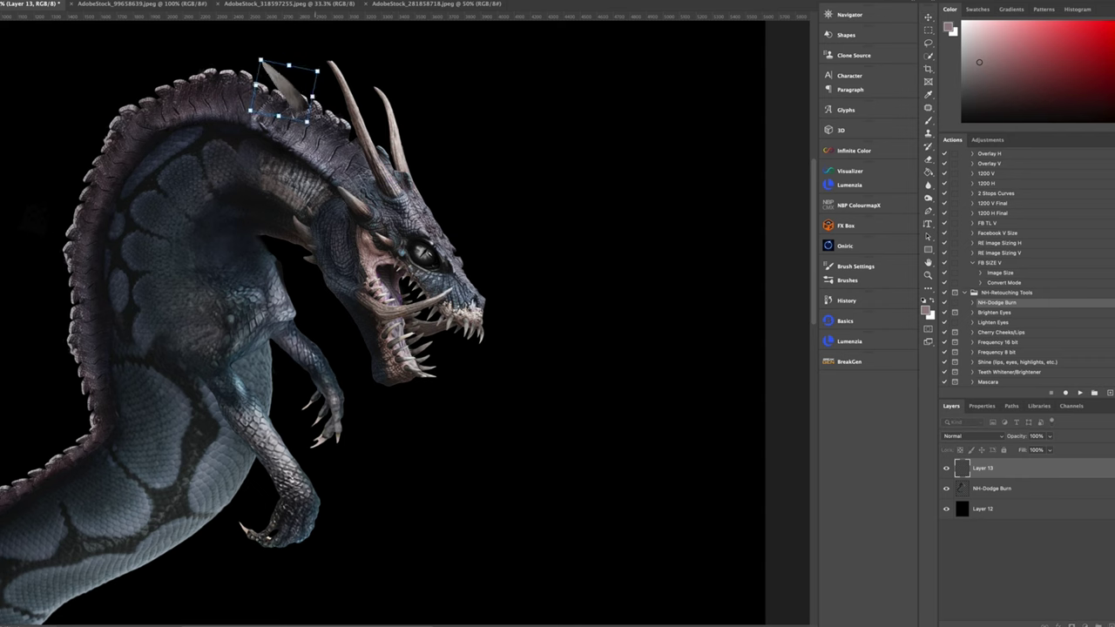
Step: Keep the back spike at full opacity and place its first copy further left along the ridge
key("ctrl+bracketleft")
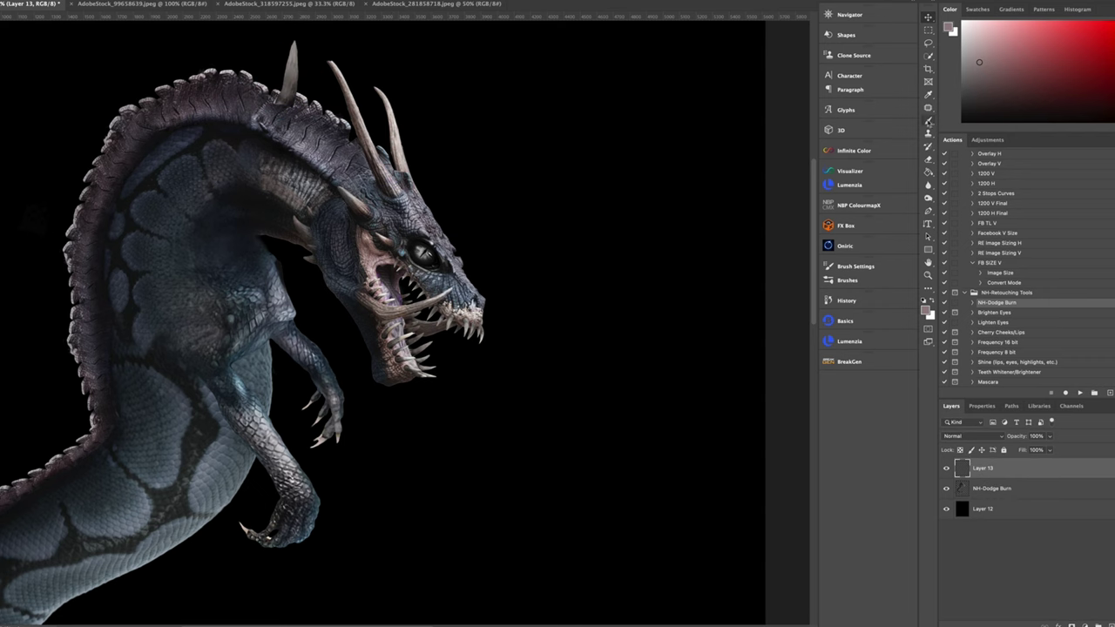
key("ctrl+bracketright")
type("55")
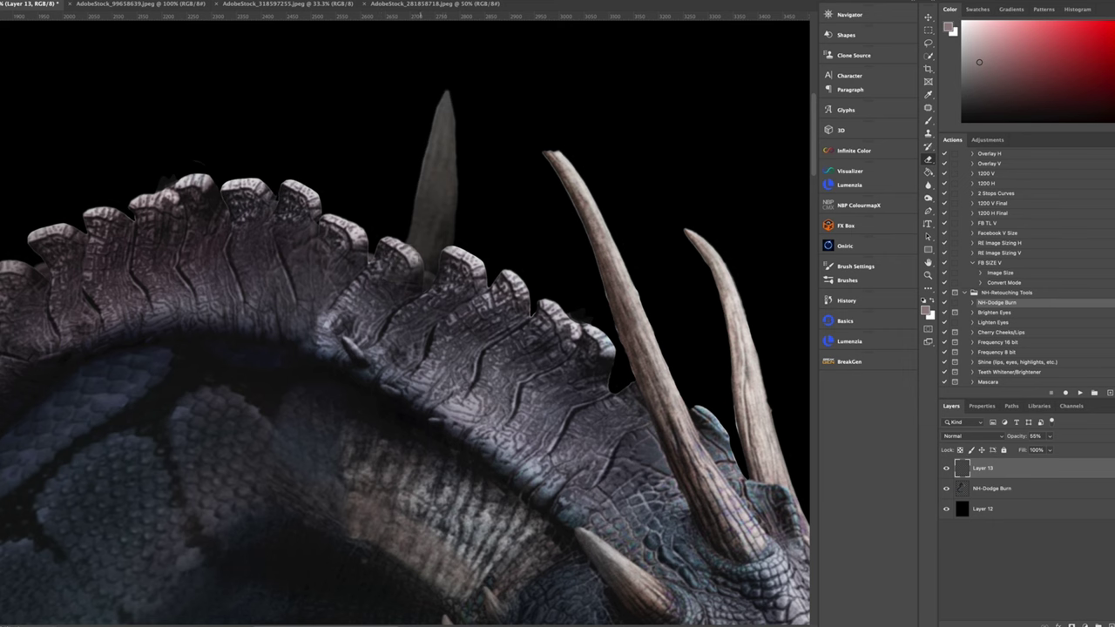
key("0")
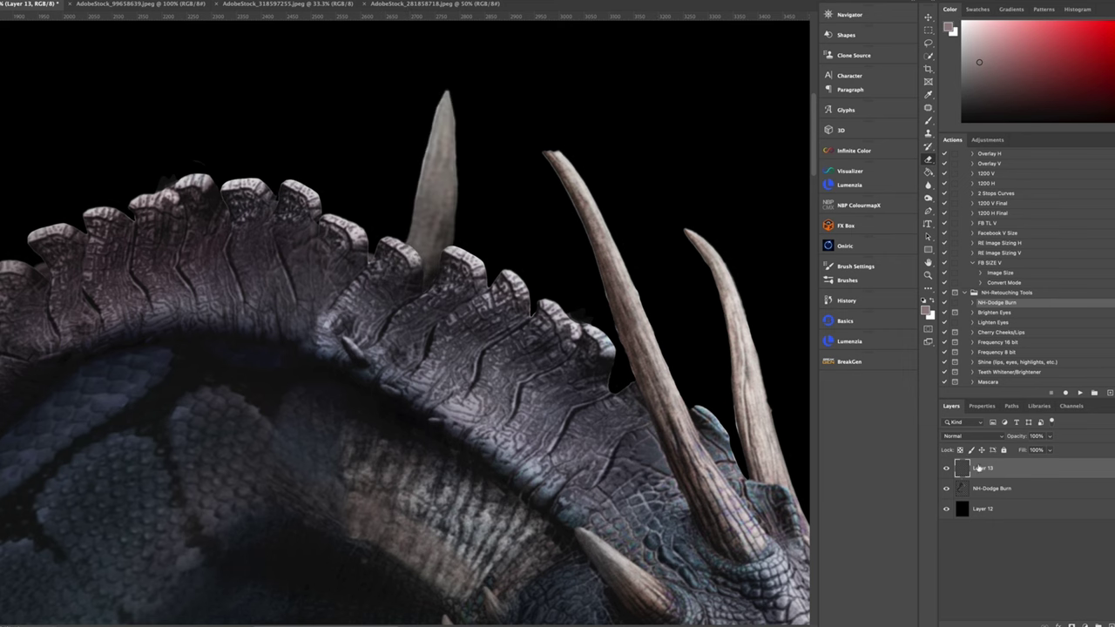
key("ctrl+j")
left_click_drag(460, 140, 299, 137)
key("ctrl+0")
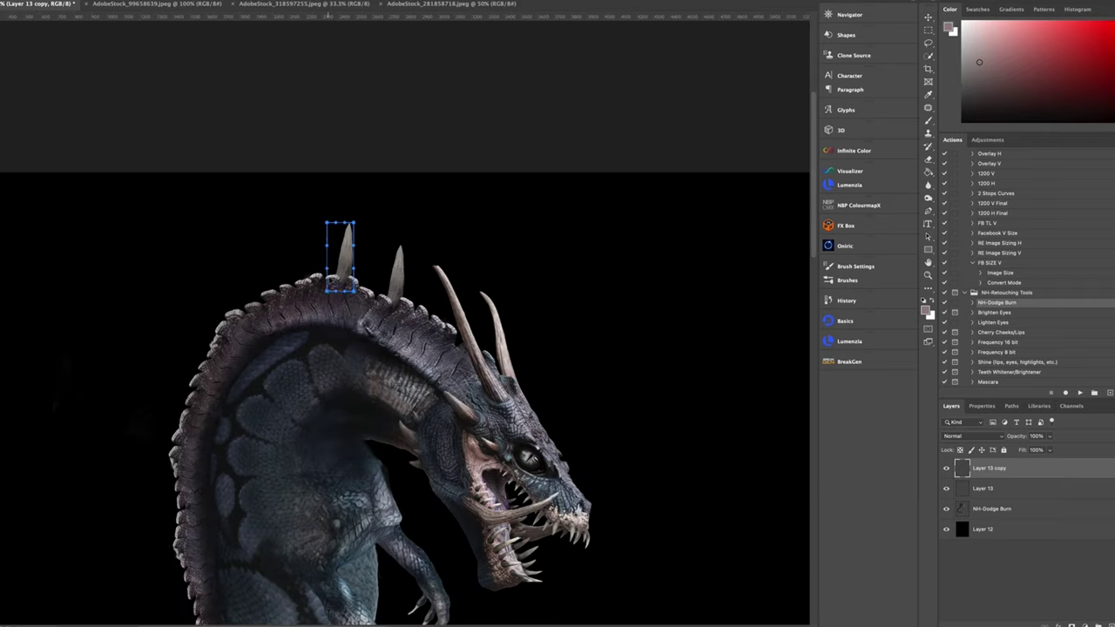
Step: Duplicate more spikes and place them increasingly tilted down the back ridge
key("ctrl+j")
mouse_move(344, 257)
left_mouse_down()
mouse_move(294, 258)
mouse_move(209, 305)
mouse_move(174, 335)
mouse_move(144, 414)
mouse_move(227, 428)
mouse_move(220, 546)
mouse_move(295, 437)
left_mouse_up()
key("ctrl+j")
key("ctrl+j")
key("ctrl+j")
key("ctrl+j")
key("ctrl+j")
key("ctrl+minus")
key("ctrl+j")
key("ctrl+j")
key("ctrl+j")
key("ctrl+j")
key("ctrl+j")
key("ctrl+j")
key("ctrl+j")
mouse_move(301, 444)
left_mouse_down()
mouse_move(285, 467)
mouse_move(297, 494)
mouse_move(262, 496)
mouse_move(212, 525)
left_mouse_up()
key("ctrl+j")
key("ctrl+j")
key("ctrl+j")
key("ctrl+j")
key("ctrl+j")
Step: Place more spike copies lower along the ridge toward the lower tail
key("ctrl+minus")
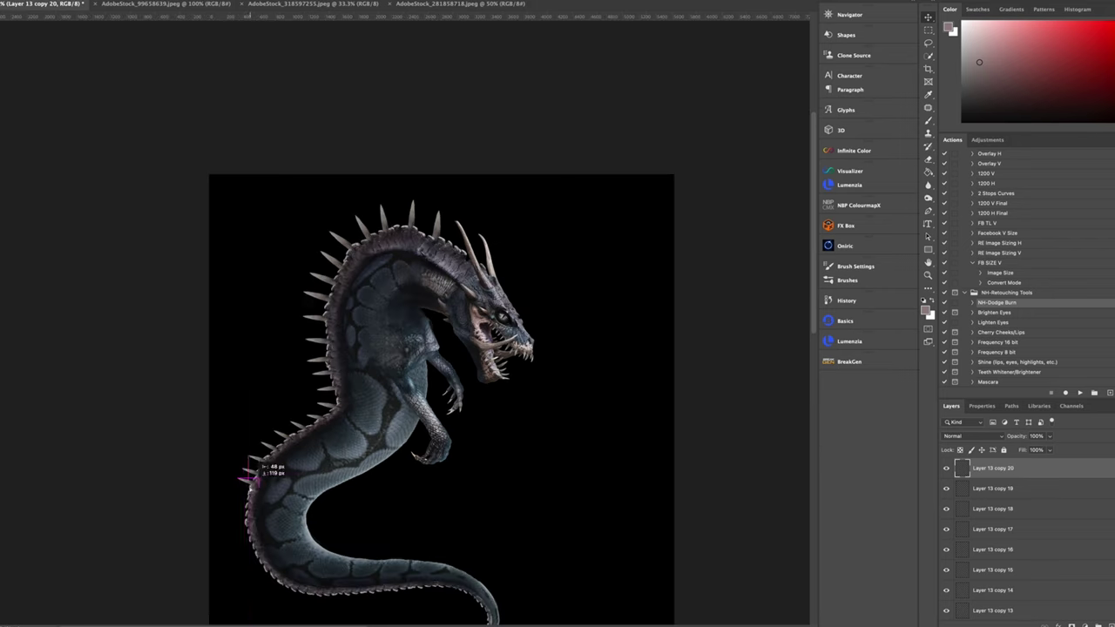
key("ctrl+j")
left_click_drag(261, 477, 242, 490)
key("ctrl+j")
key("ctrl+plus")
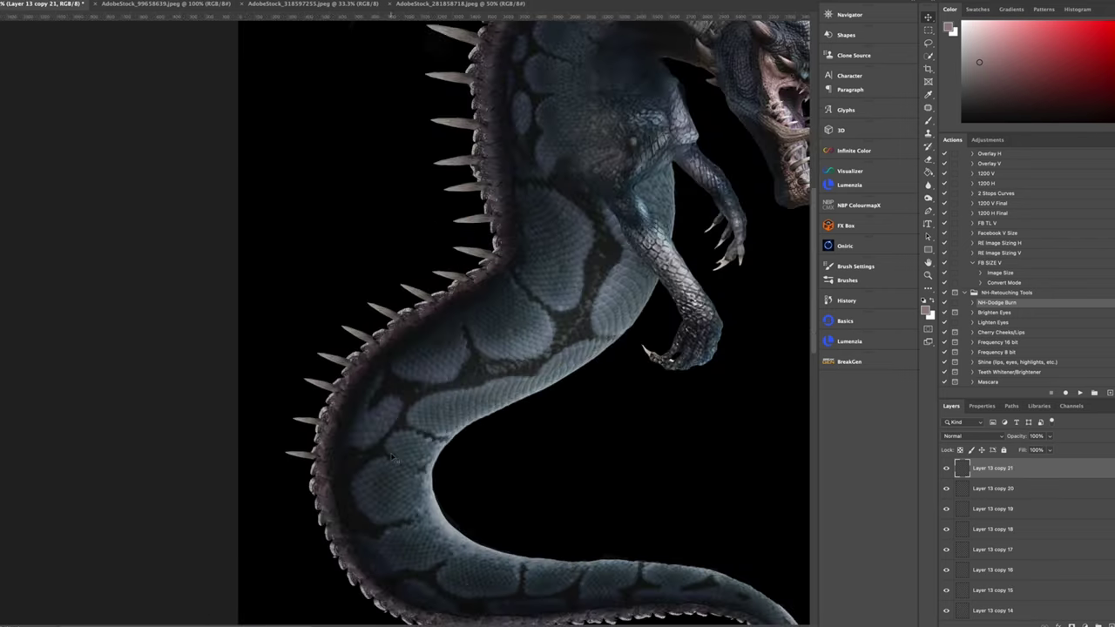
mouse_move(323, 461)
left_mouse_down()
mouse_move(353, 466)
mouse_move(365, 484)
mouse_move(353, 523)
mouse_move(418, 547)
mouse_move(501, 550)
mouse_move(541, 539)
mouse_move(522, 550)
mouse_move(671, 522)
left_mouse_up()
key("ctrl+j")
Step: Add spike copies along the tail ridge and move one to the tail tip
key("ctrl+j")
key("ctrl+minus")
key("ctrl+j")
key("ctrl+j")
key("ctrl+j")
key("ctrl+j")
key("ctrl+j")
key("ctrl+j")
key("ctrl+j")
key("ctrl+j")
key("ctrl+j")
key("ctrl+j")
key("ctrl+j")
key("ctrl+j")
mouse_move(671, 523)
left_mouse_down()
mouse_move(637, 541)
mouse_move(705, 540)
mouse_move(710, 562)
left_mouse_up()
key("ctrl+j")
key("ctrl+j")
key("ctrl+j")
key("ctrl+j")
key("ctrl+j")
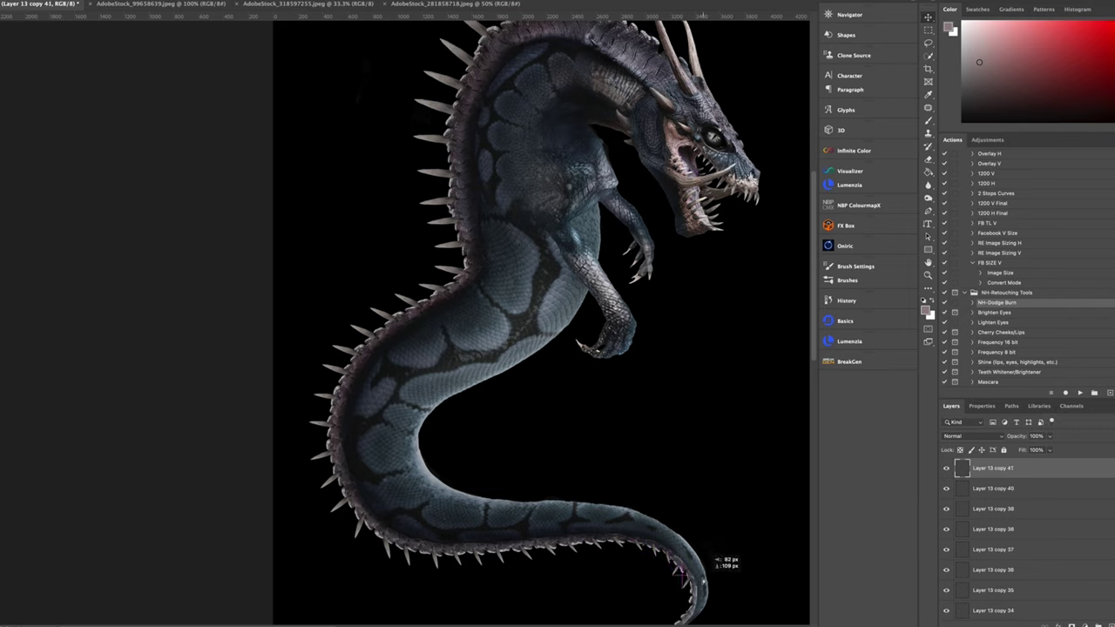
key("ctrl+j")
scroll(679, 366, "down", 2)
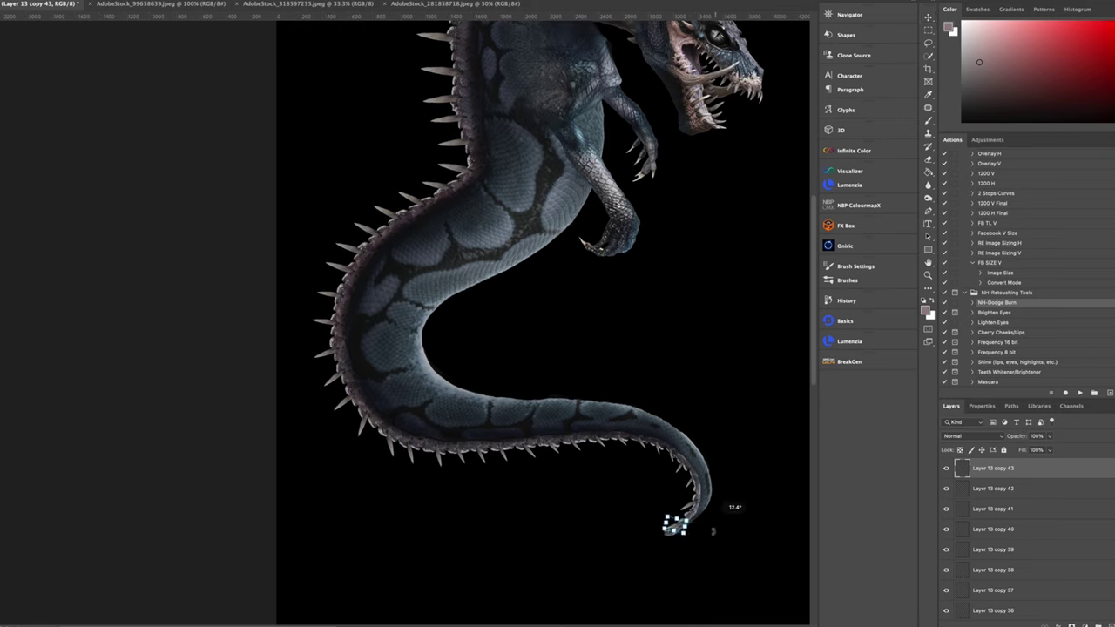
key("ctrl+j")
left_click_drag(712, 534, 662, 528)
key("e")
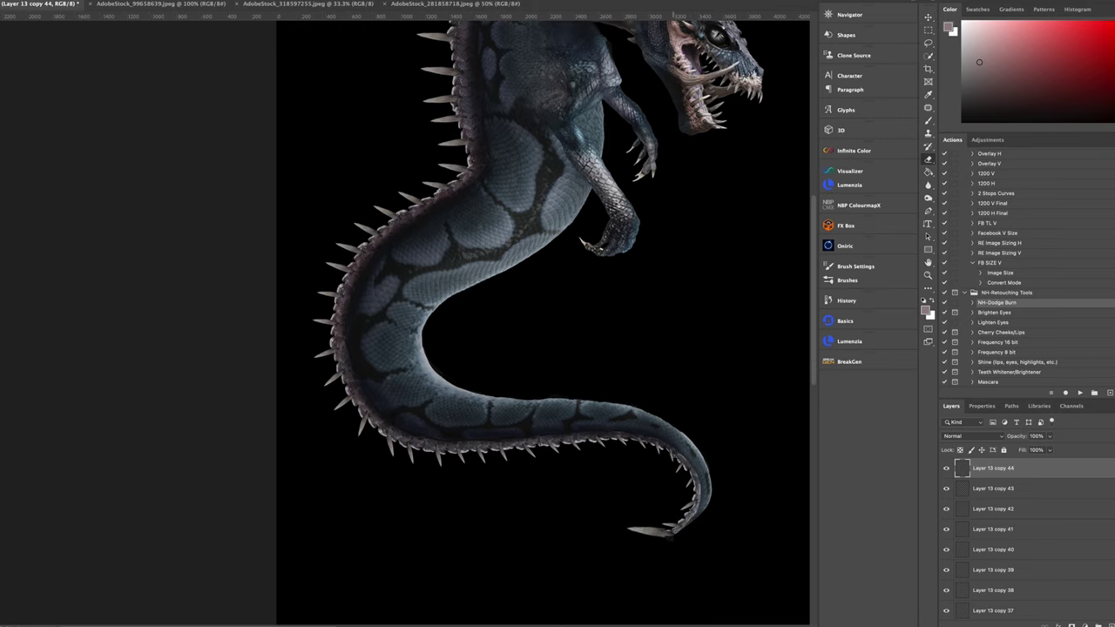
scroll(675, 515, "up", 3)
key("ctrl+j")
Step: Rotate two tail-tip spike copies to point down-left and straight down
key("ctrl+t")
left_click_drag(696, 528, 688, 575)
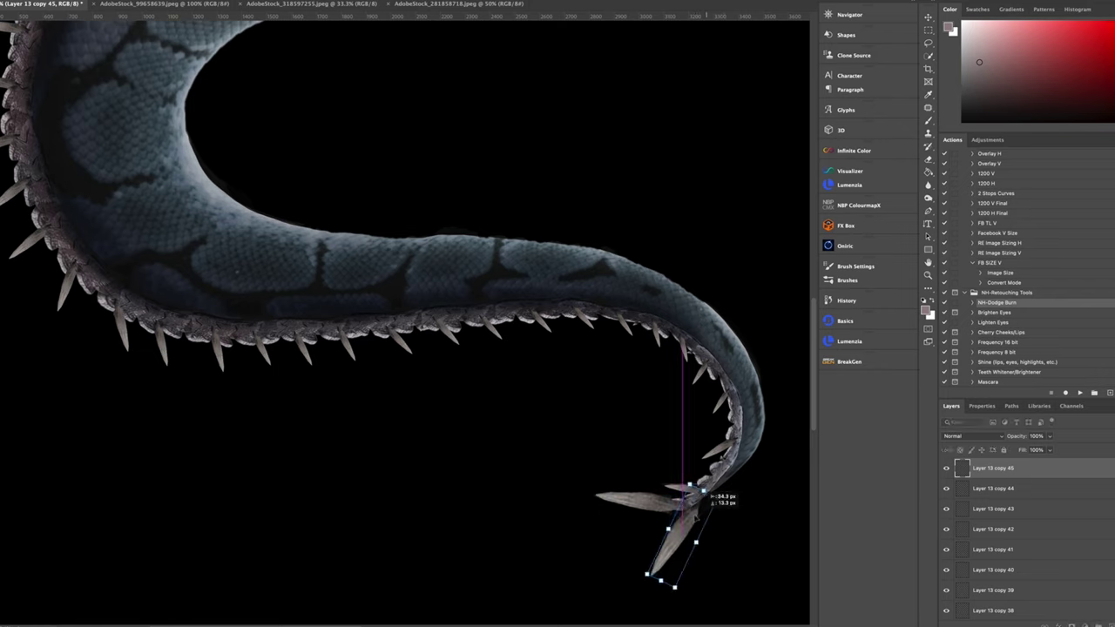
key("Return")
key("ctrl+t")
left_click_drag(702, 515, 684, 575)
scroll(685, 558, "down", 1)
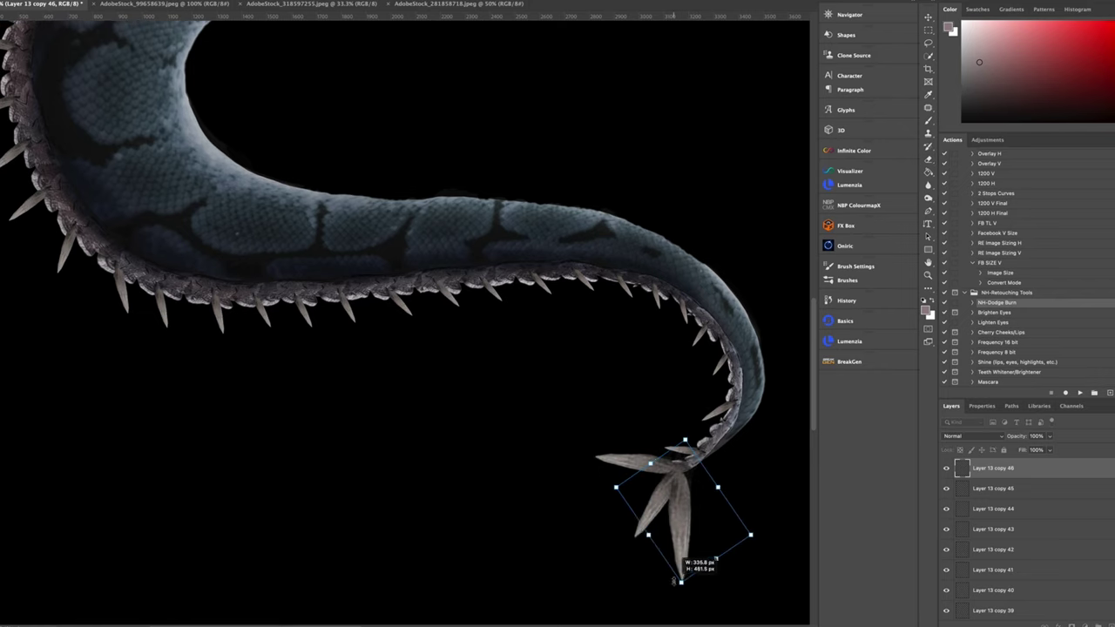
key("Return")
Step: Complete the tail-tip fan with spike copies rotated up-left and down-left
key("ctrl+j")
key("ctrl+t")
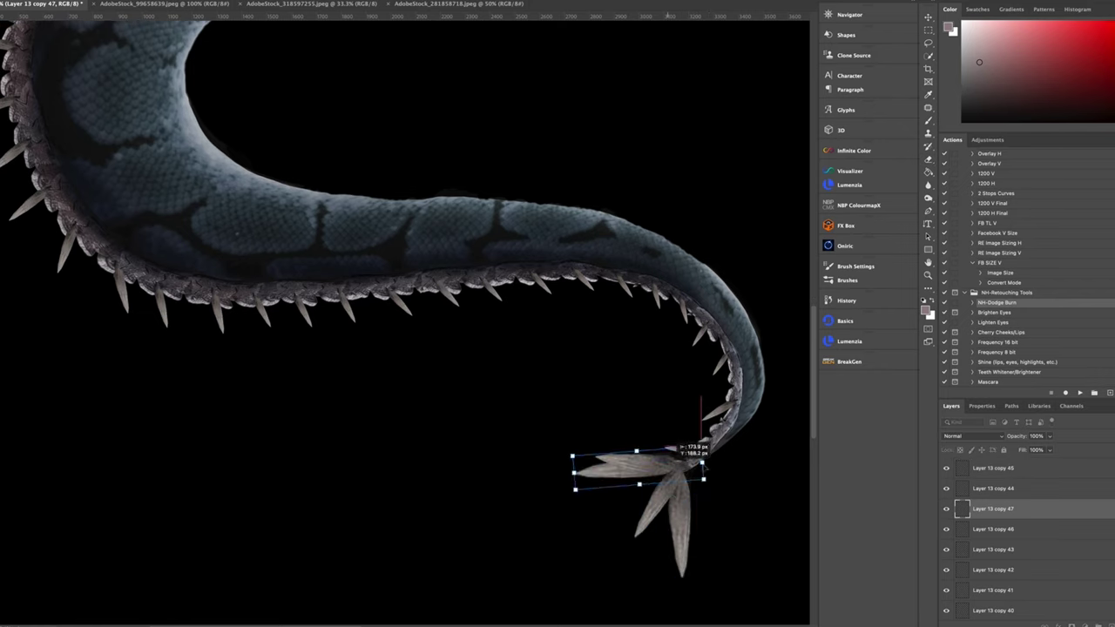
left_click_drag(697, 488, 610, 418)
key("Return")
key("ctrl+t")
left_click_drag(601, 496, 575, 540)
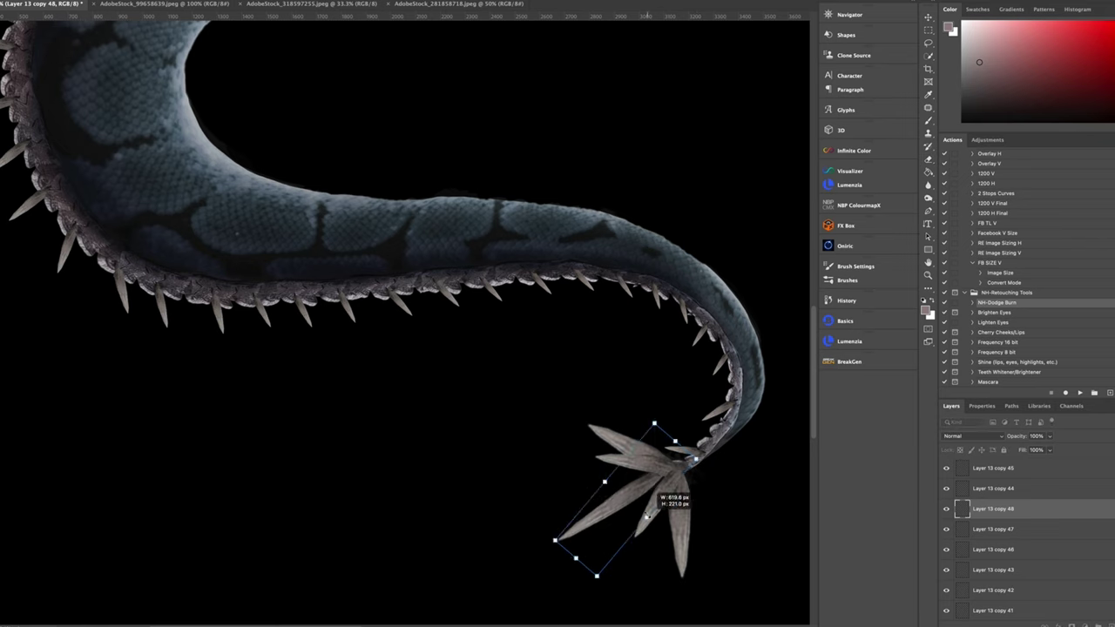
key("Return")
key("ctrl+0")
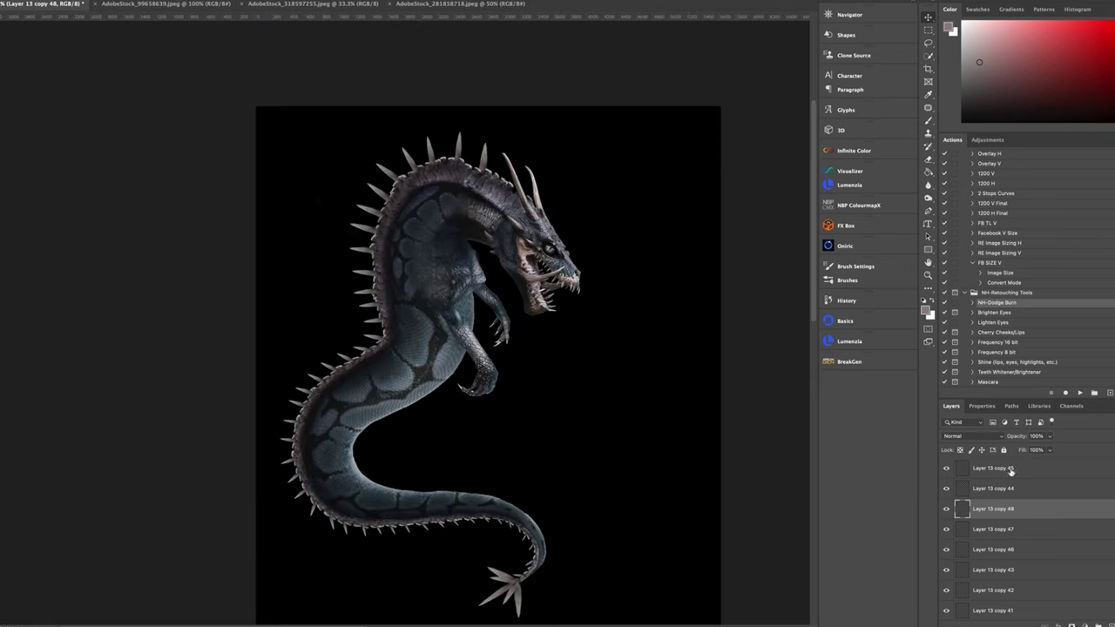
Step: Merge all spike copies, paint darker body shading, and merge it all into Layer 13
left_click(1010, 471)
left_click(1010, 610, "shift")
key("ctrl+e")
right_click(1032, 511)
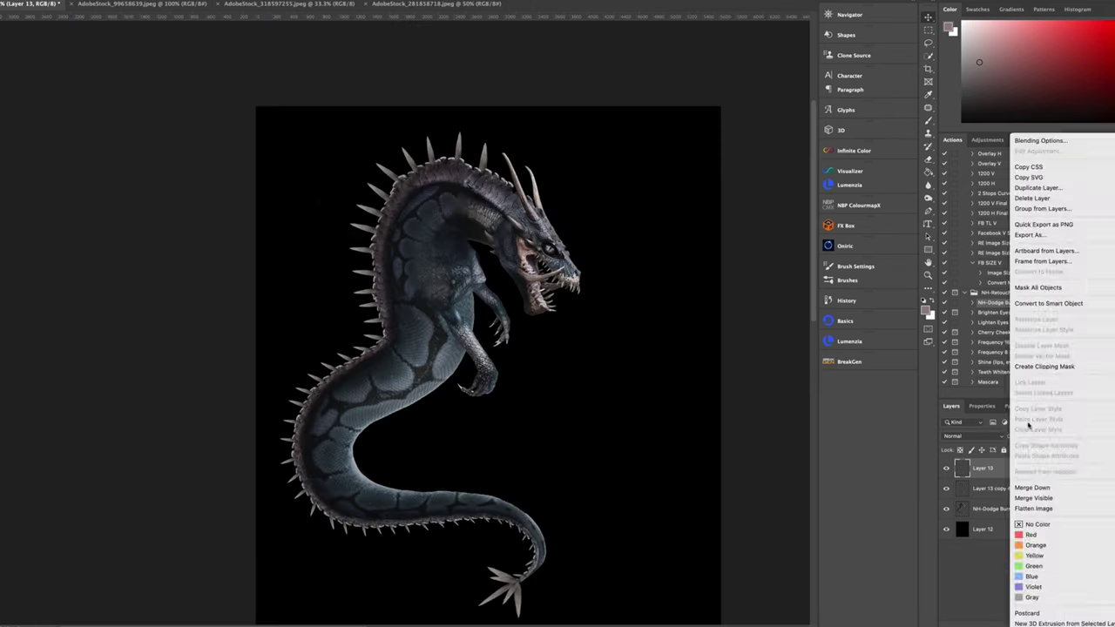
key("F2")
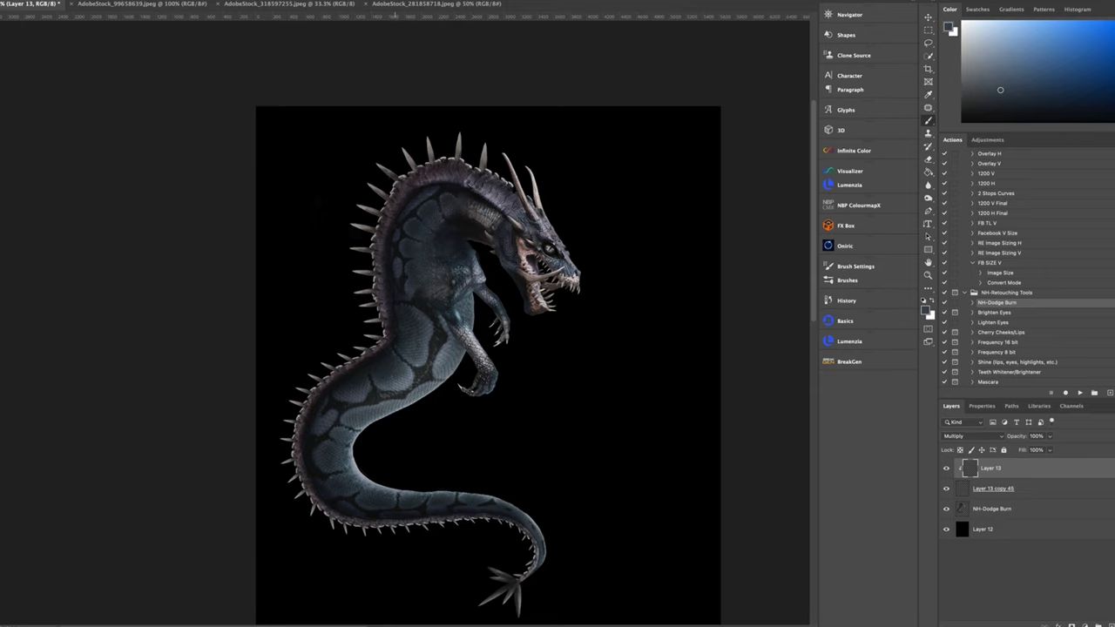
key("ctrl+minus")
Step: Add a Hue/Saturation adjustment shifting the dragon's hue to green
left_click(1082, 624)
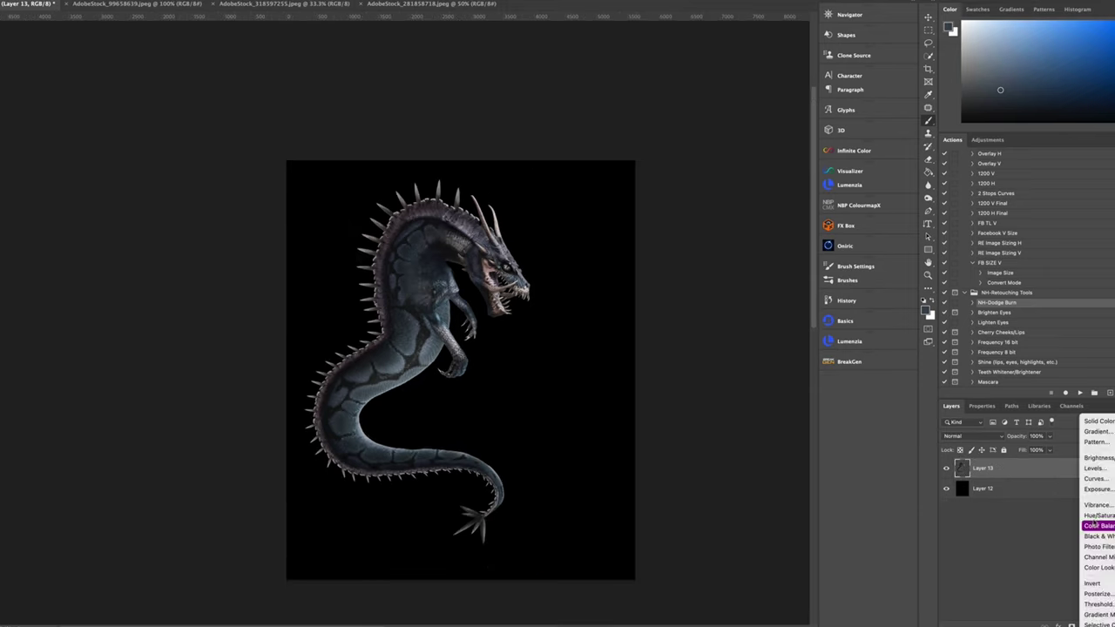
left_click(1100, 526)
left_click_drag(1035, 477, 1080, 476)
left_click(951, 405)
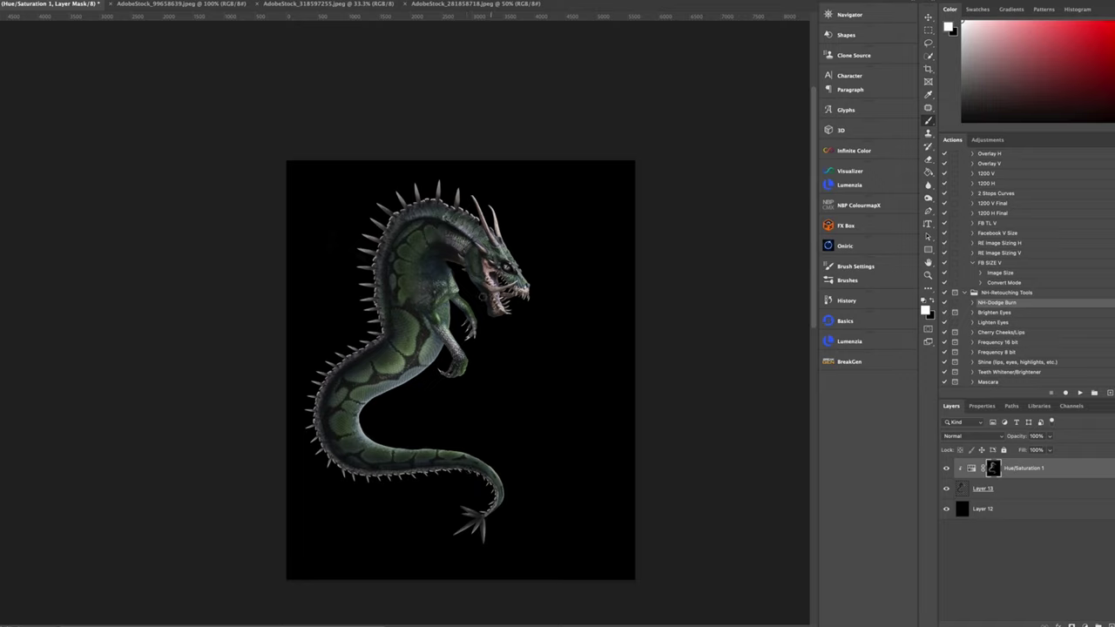
Step: Shift the Blues range with a second Hue/Saturation and paint the spikes dark red in Overlay
left_click(1080, 624)
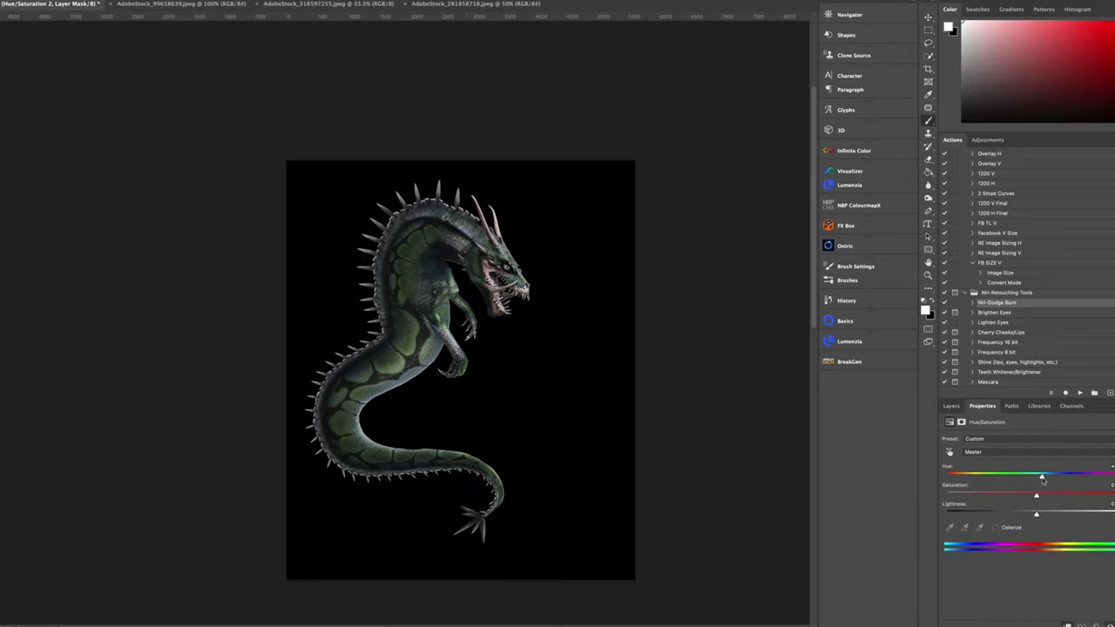
left_click(975, 452)
left_click_drag(1036, 493, 1090, 493)
left_click(1080, 393)
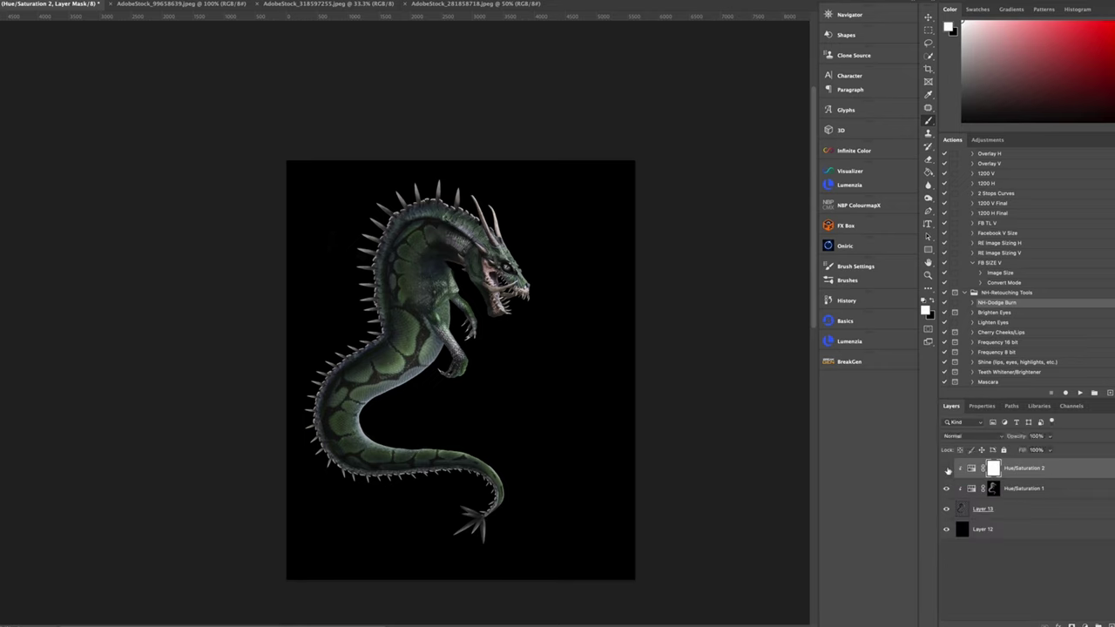
mouse_move(494, 216)
left_mouse_down()
mouse_move(376, 221)
mouse_move(368, 315)
mouse_move(314, 408)
mouse_move(324, 465)
left_mouse_up()
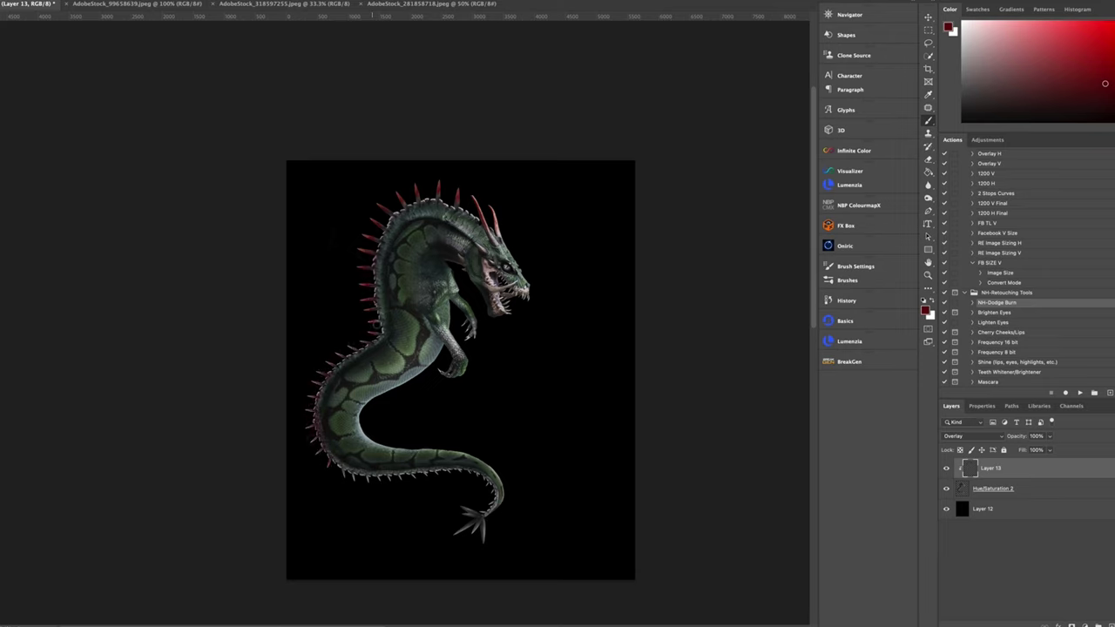
Step: Paint red over the dragon's spikes, underside and front leg, switching to a slightly different red
left_click_drag(377, 327, 483, 217)
mouse_move(335, 370)
left_mouse_down()
mouse_move(392, 483)
mouse_move(448, 475)
mouse_move(479, 531)
mouse_move(493, 488)
mouse_move(331, 375)
left_mouse_up()
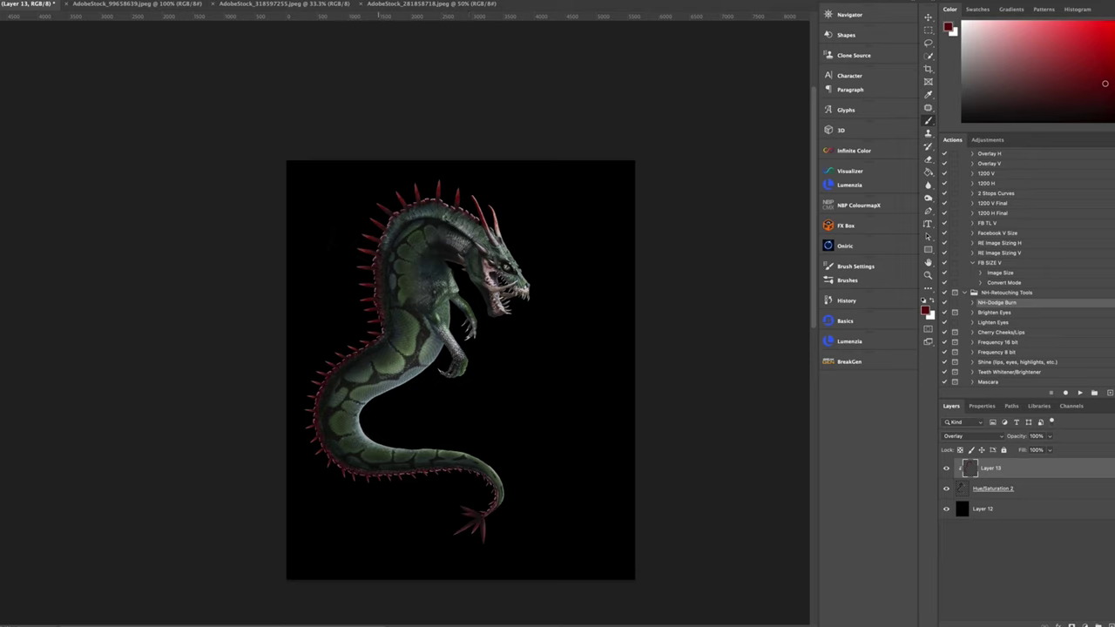
left_click_drag(481, 319, 449, 346)
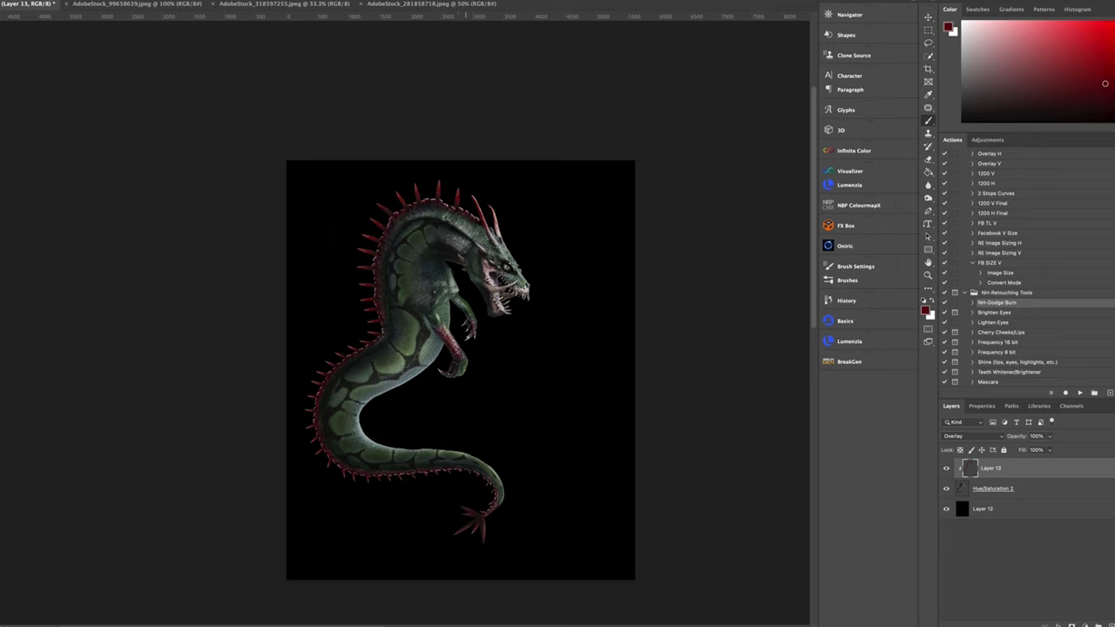
key("ctrl+plus")
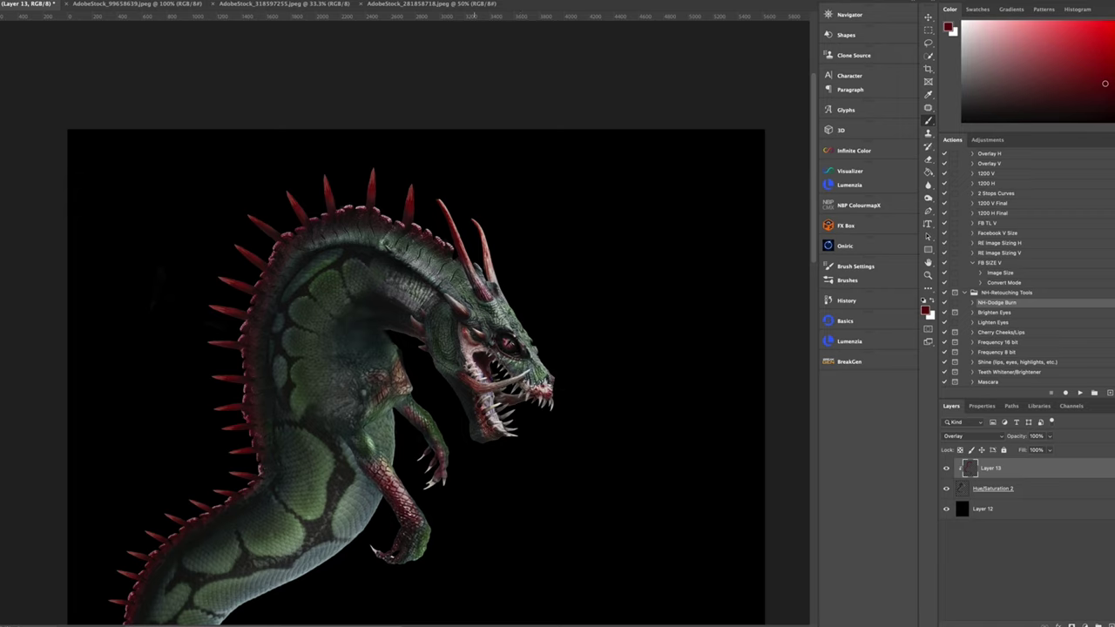
left_click_drag(1104, 83, 1089, 56)
left_click_drag(438, 395, 501, 335)
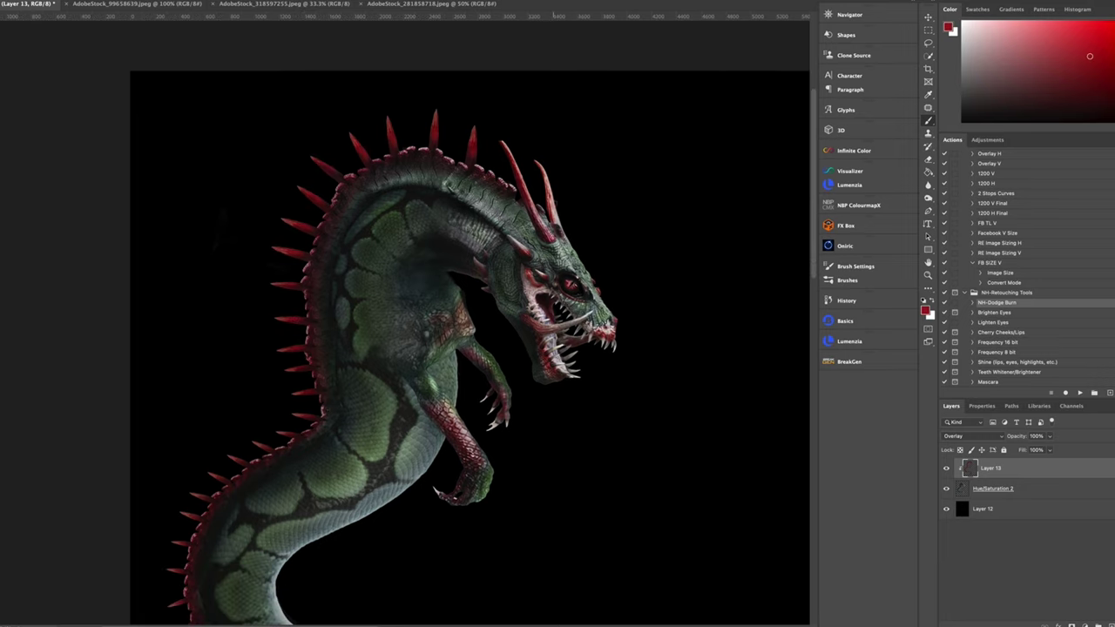
left_click_drag(311, 406, 439, 243)
key("ctrl+minus")
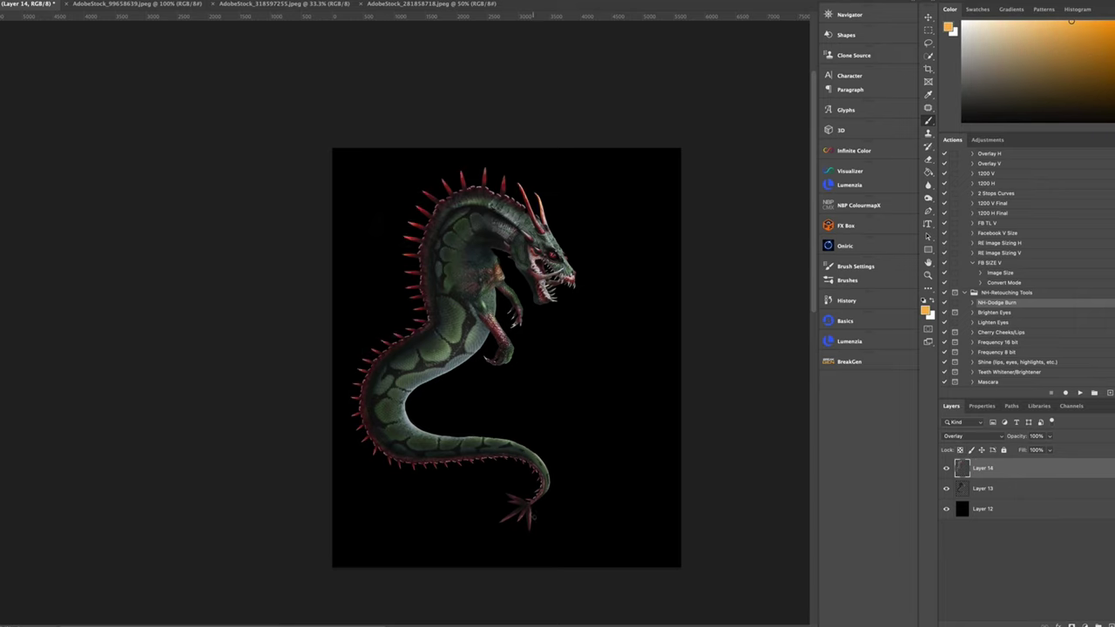
Step: Paint yellow-green highlights on the belly, chest, neck and head, then merge Layer 14 into Layer 13
left_click_drag(505, 427, 410, 375)
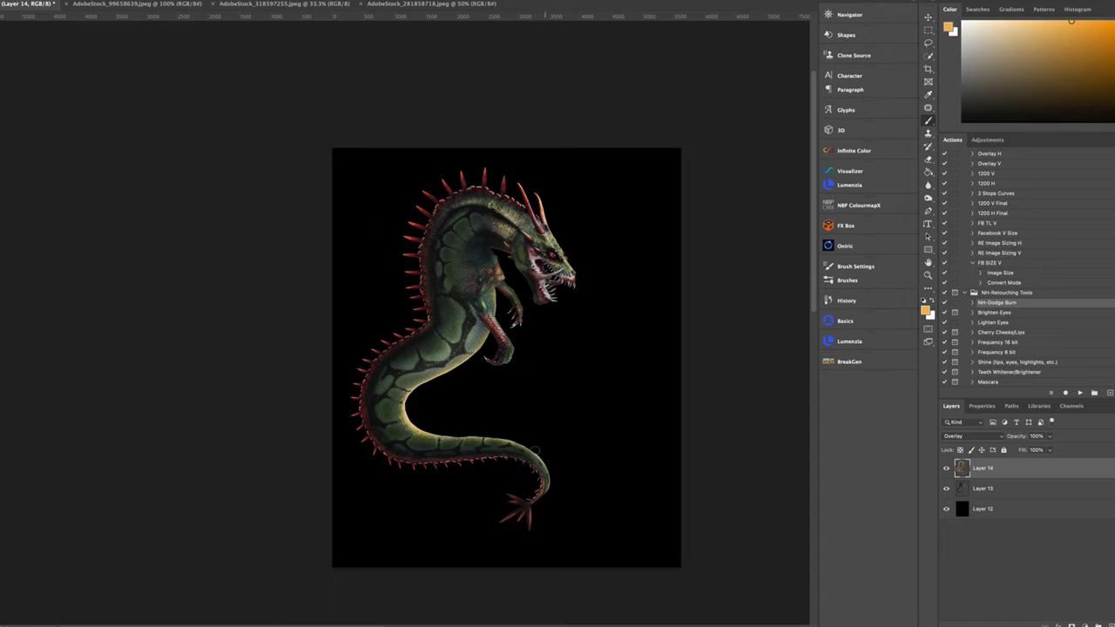
left_click_drag(487, 217, 523, 224)
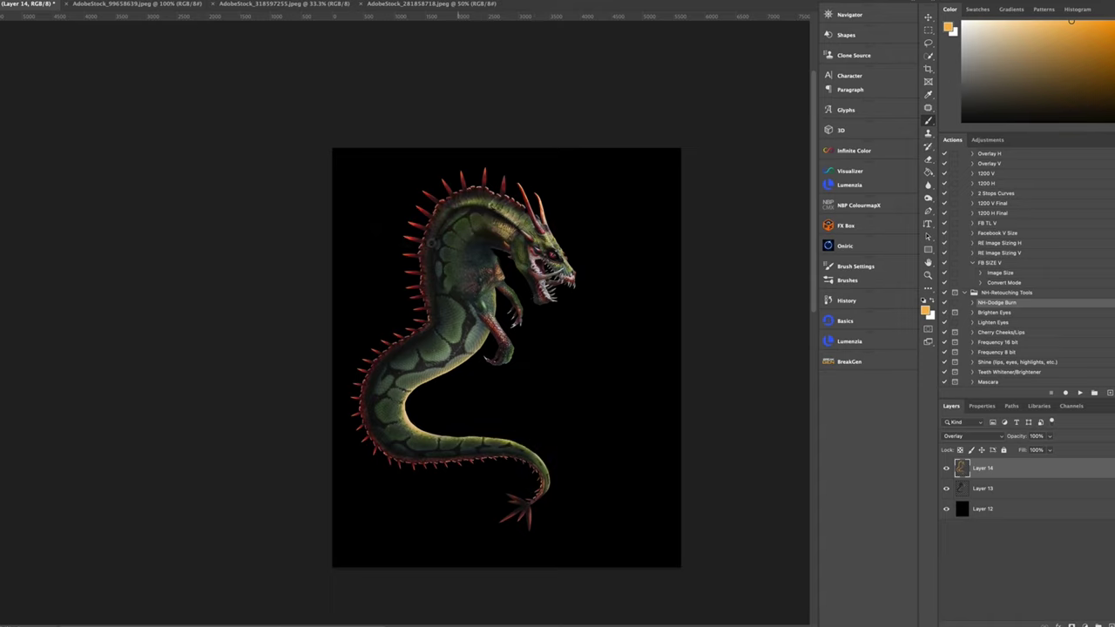
left_click_drag(520, 217, 555, 244)
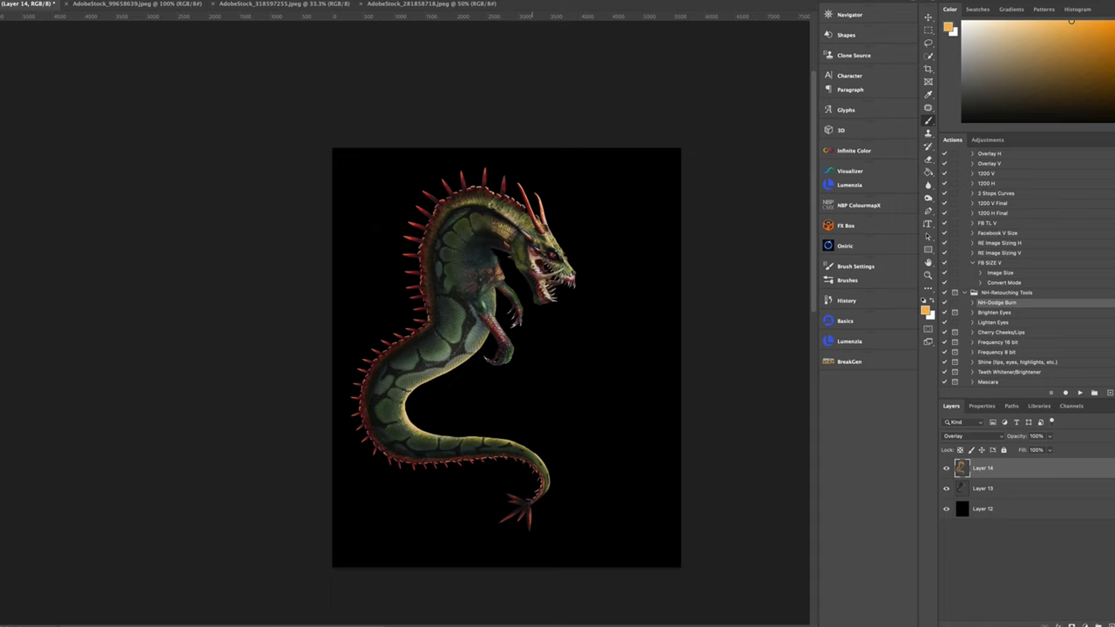
left_click_drag(507, 357, 491, 301)
left_click_drag(440, 353, 458, 312)
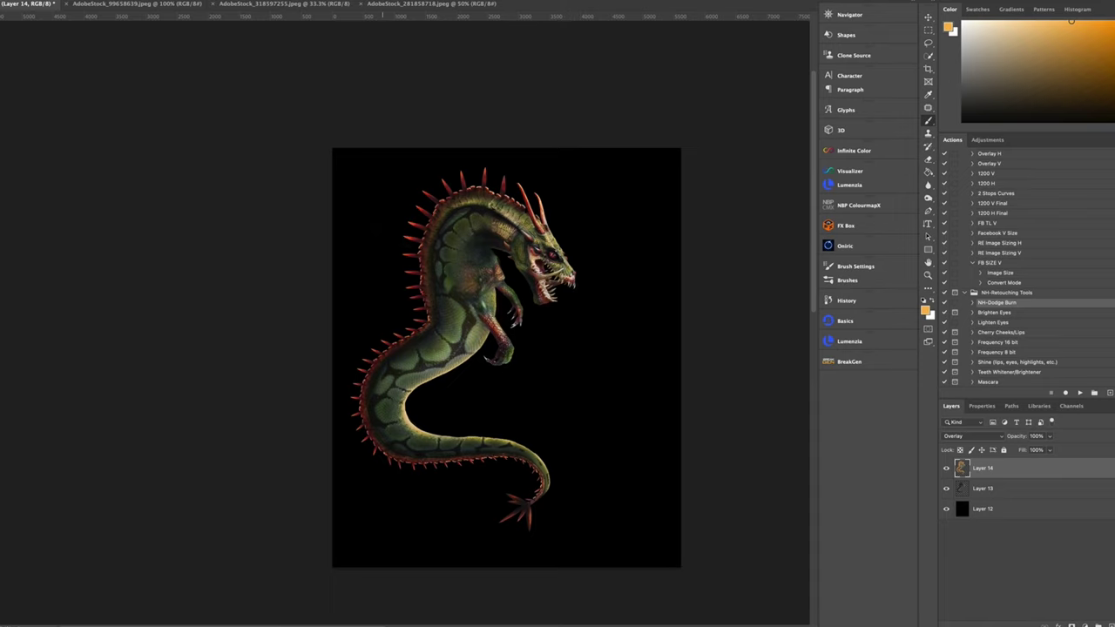
left_click(1026, 465, "ctrl")
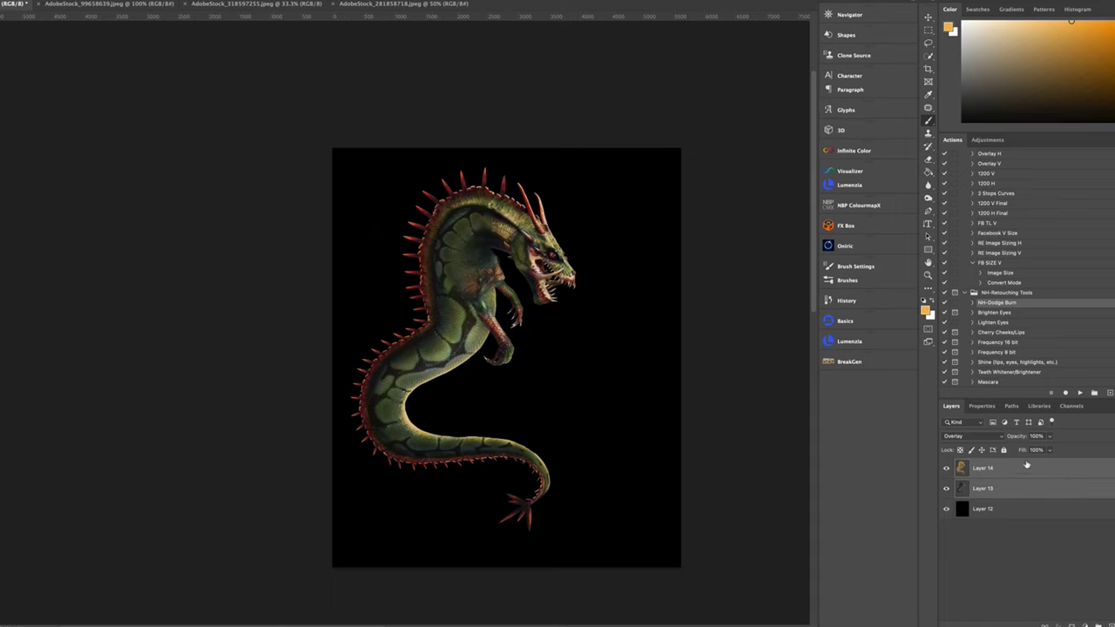
key("ctrl+e")
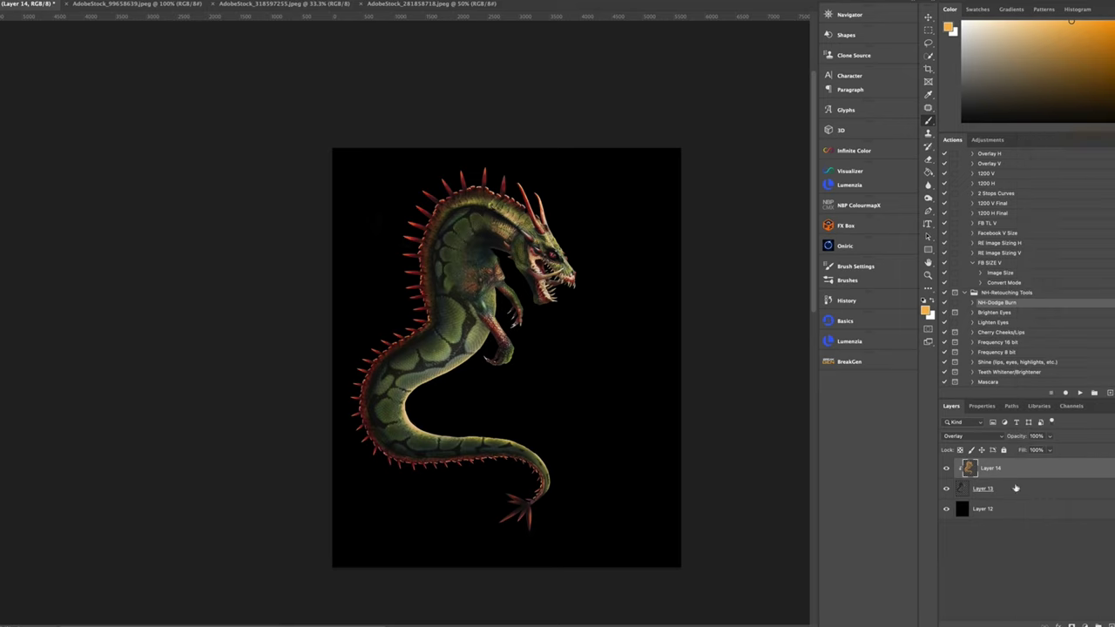
Step: Add a Curves adjustment layer to tone the ocean, with black as the painting colour
left_click(1071, 625)
left_click(1045, 487)
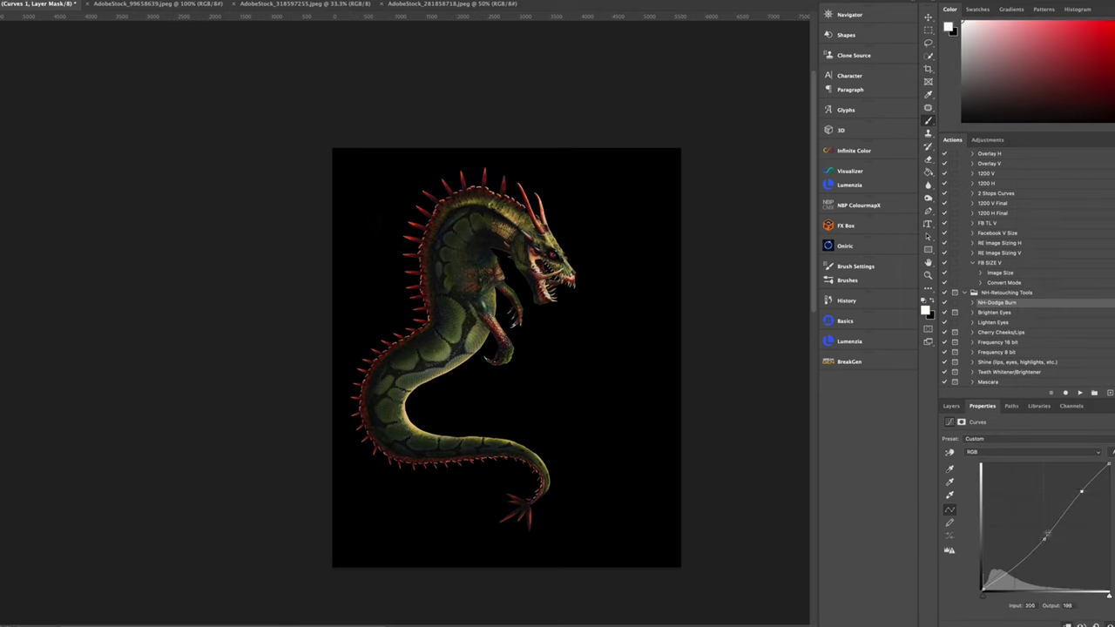
left_click(951, 406)
key("x")
Step: Brighten the dragon's neck, chest, belly and head, and scale the ocean to fill the canvas
left_click_drag(460, 207, 468, 286)
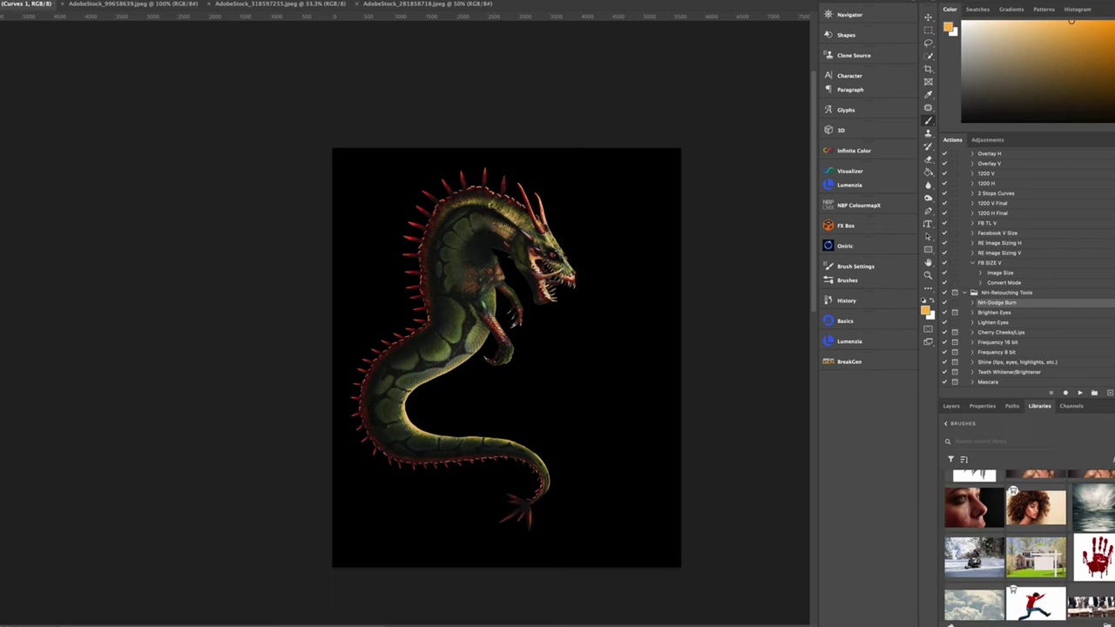
left_click_drag(1050, 436, 1024, 467)
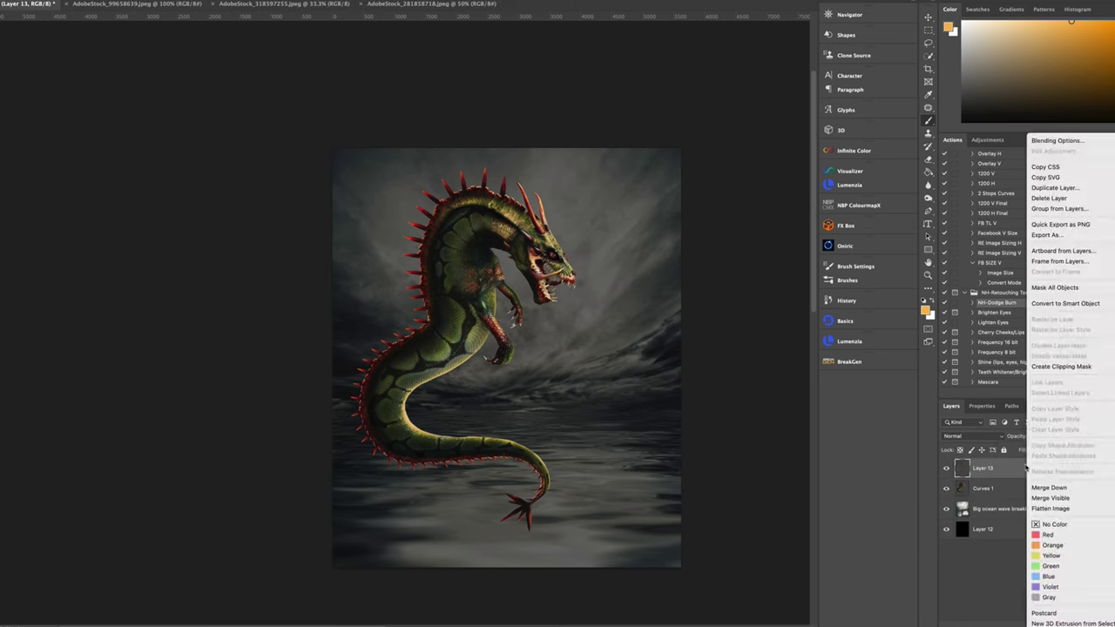
mouse_move(535, 505)
left_mouse_down()
mouse_move(496, 305)
mouse_move(418, 400)
mouse_move(553, 296)
mouse_move(503, 181)
mouse_move(507, 225)
left_mouse_up()
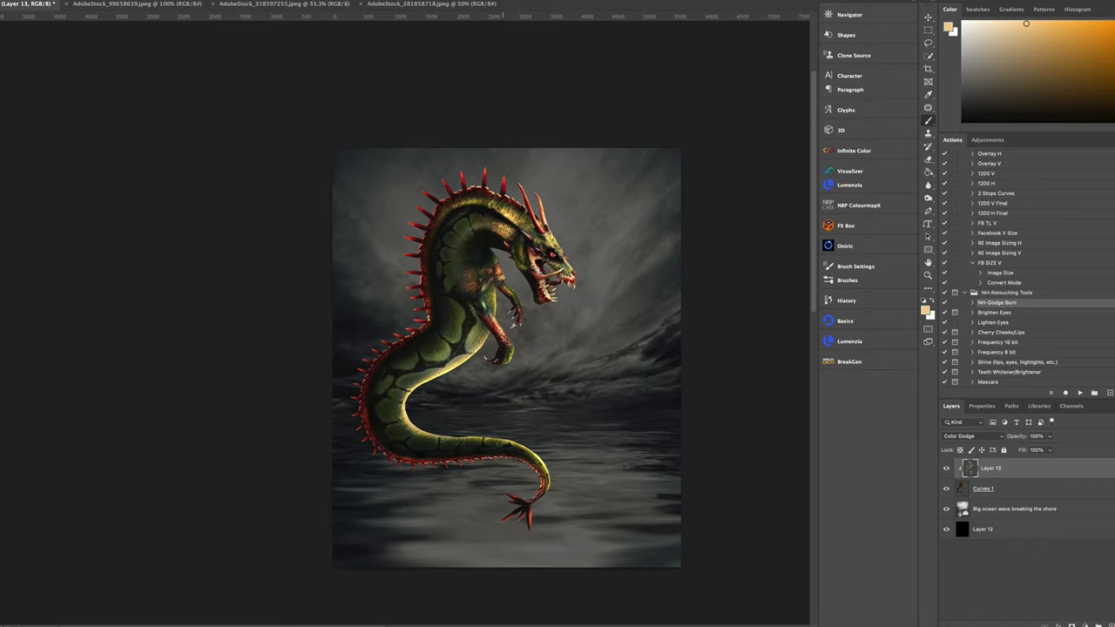
Step: Brighten the tail's upper edge, then paint a masked orange glow along the head, spine and tail
left_click_drag(516, 442, 422, 436)
key("F2")
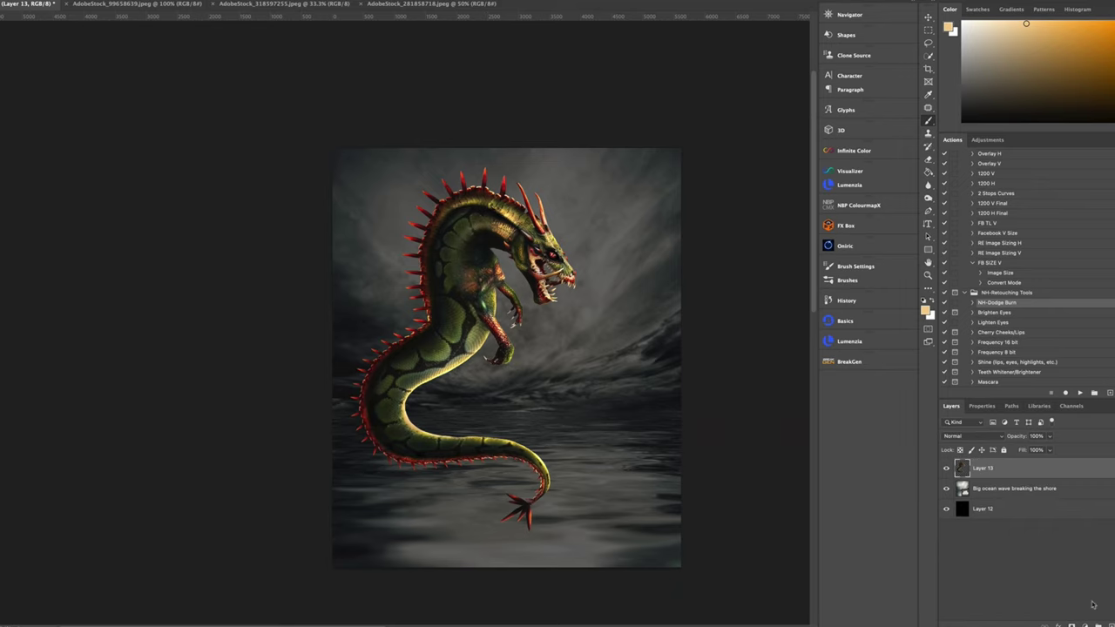
key("x")
mouse_move(569, 269)
left_mouse_down()
mouse_move(426, 402)
mouse_move(379, 313)
mouse_move(501, 559)
left_mouse_up()
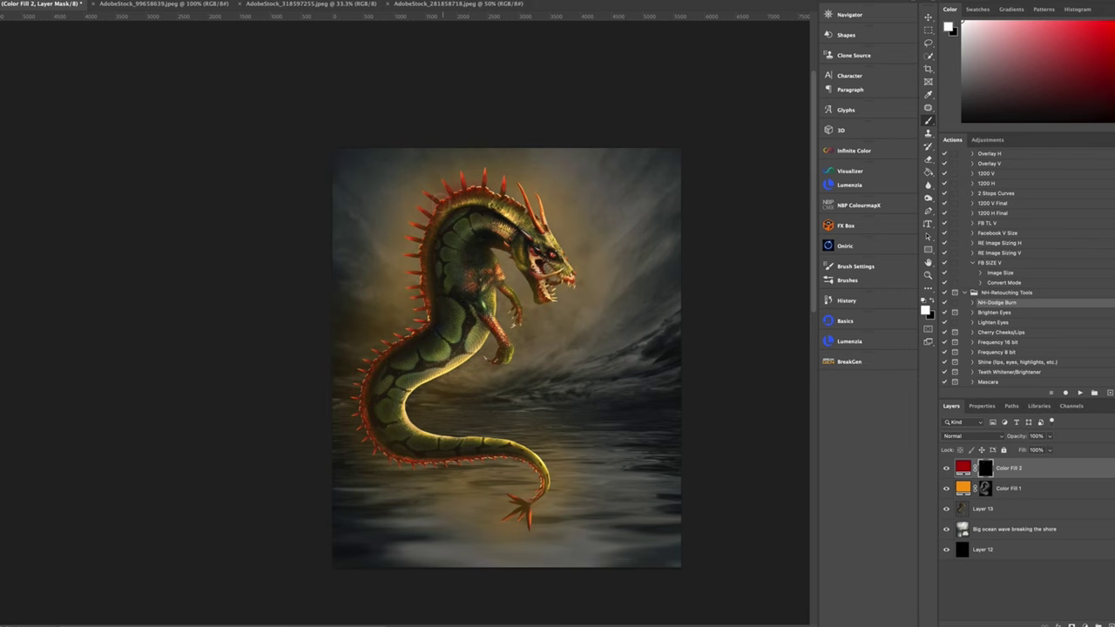
Step: Paint a red glow around the dragon's head, neck, chest and lower body
left_click_drag(548, 217, 549, 296)
left_click_drag(410, 334, 487, 390)
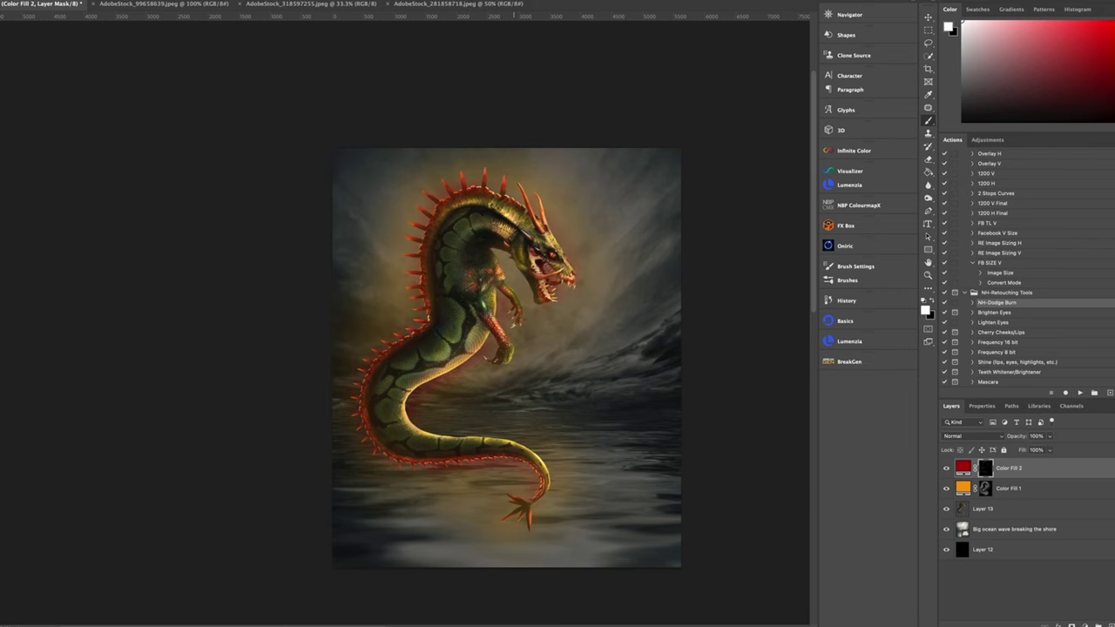
left_click_drag(505, 255, 505, 290)
left_click_drag(410, 244, 409, 296)
left_click_drag(522, 187, 547, 216)
left_click_drag(501, 253, 531, 309)
left_click_drag(479, 375, 414, 428)
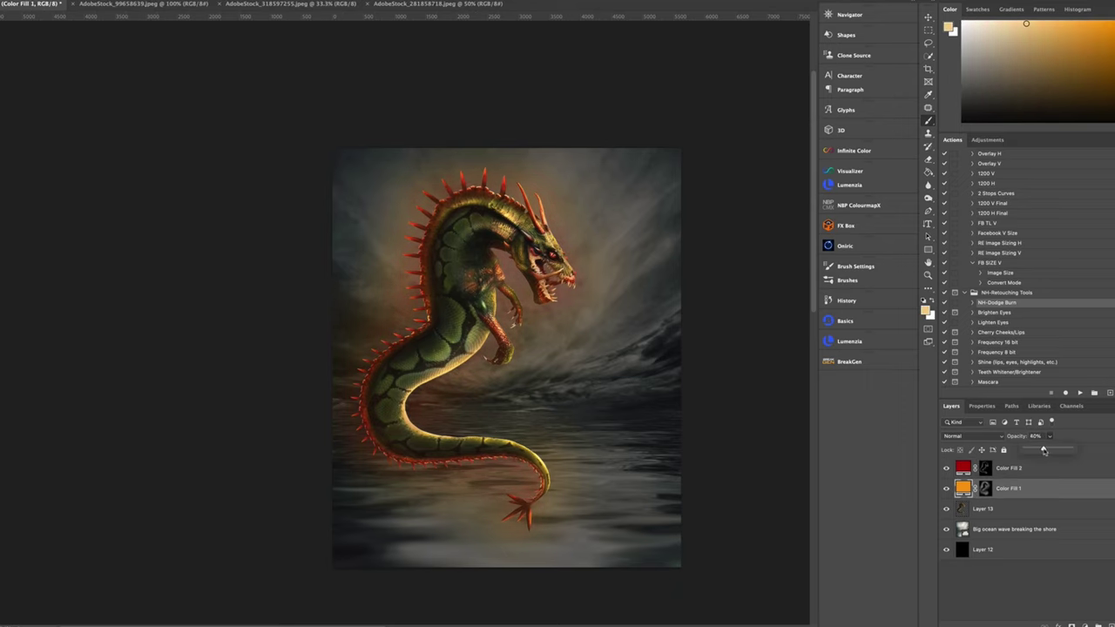
Step: Add an orange Solid Color fill in Overlay mode above the ocean
left_click(1011, 529)
left_click(1106, 421)
key("Return")
left_click(967, 436)
Step: Split the orange fill's Underlying Layer Blend If slider so the darkest ocean tones show through
left_click(967, 561)
double_click(1036, 528)
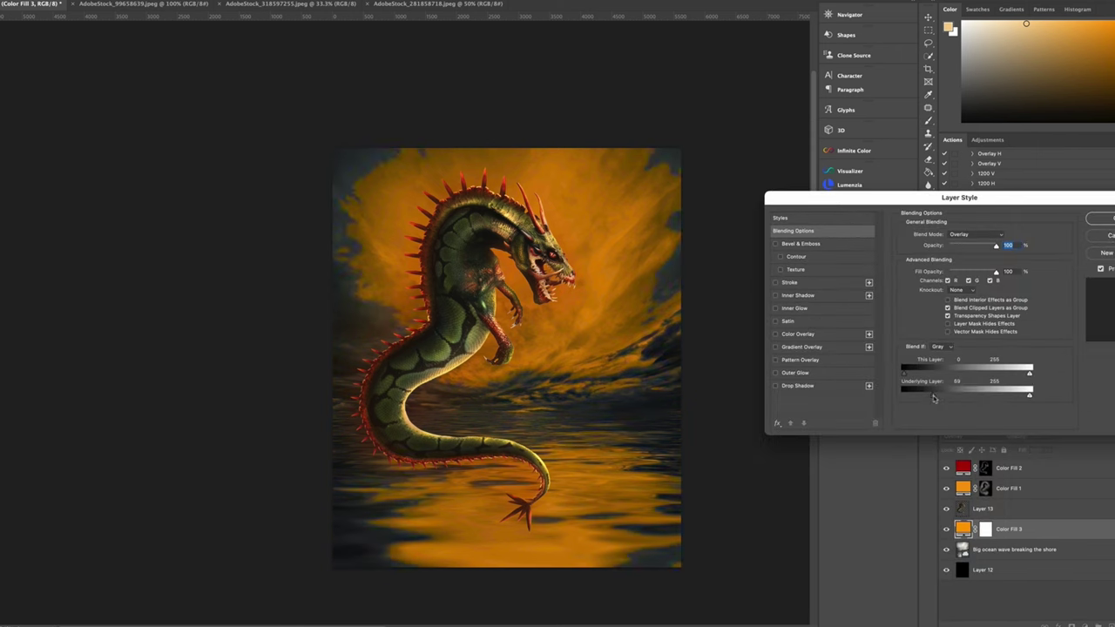
left_click_drag(933, 394, 985, 394)
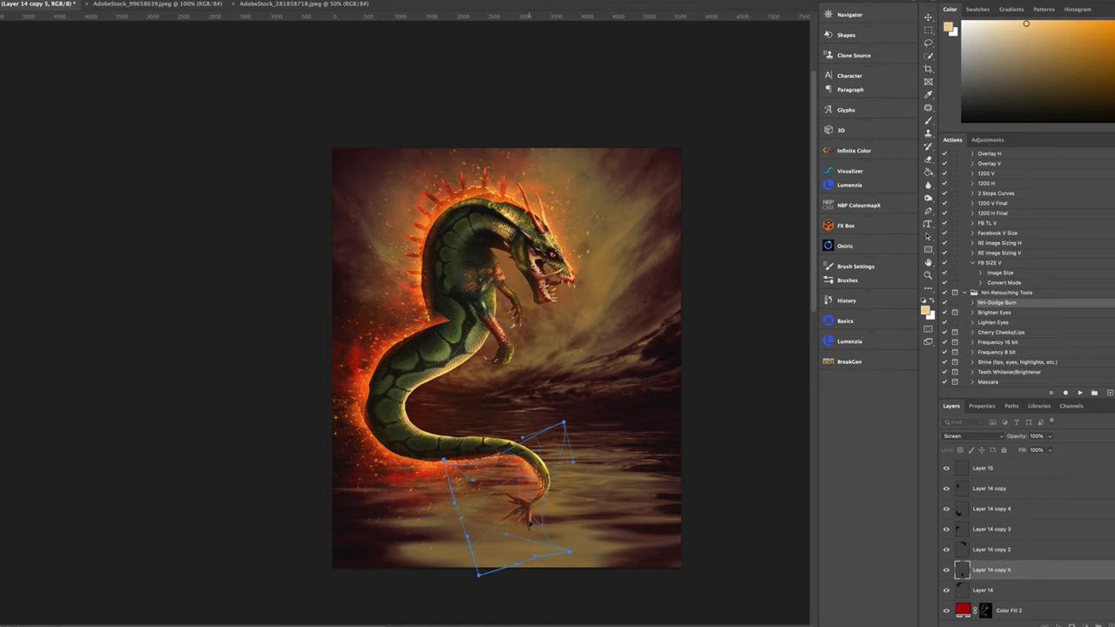
Step: Commit the tail fire piece, select all fire layers, and tone down the glow along the neck
key("Return")
left_click(984, 589, "shift")
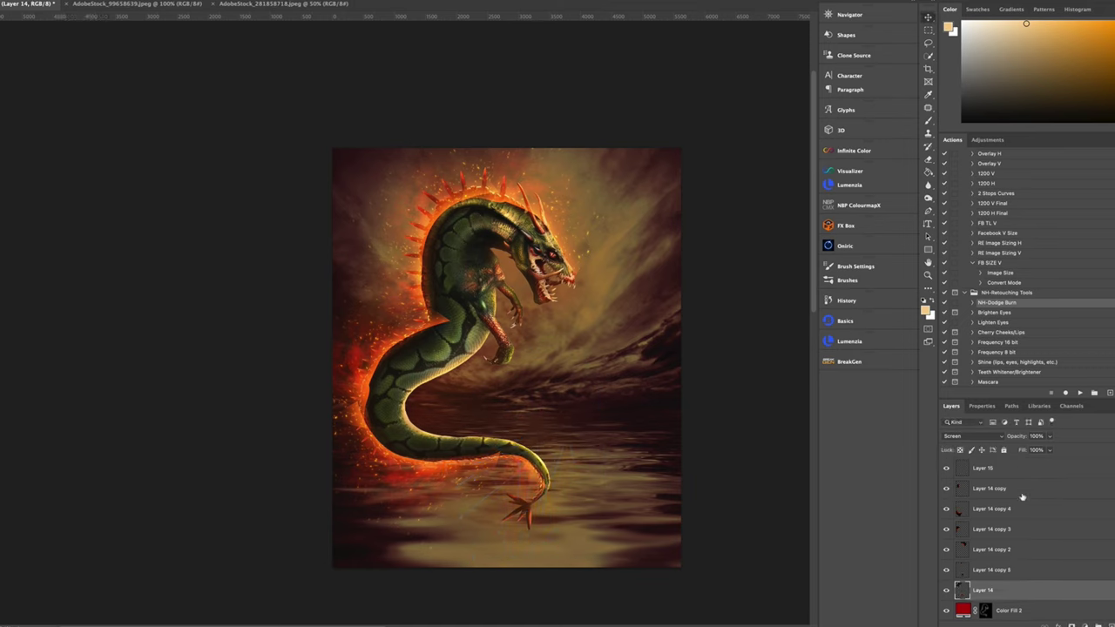
left_click(1027, 492, "shift")
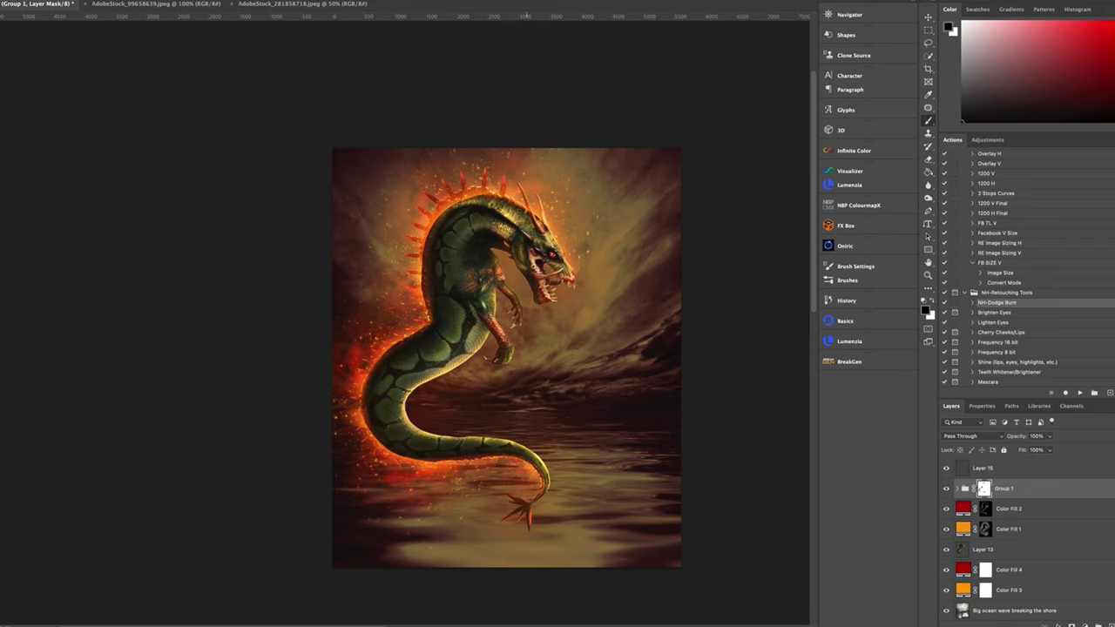
key("ctrl+plus")
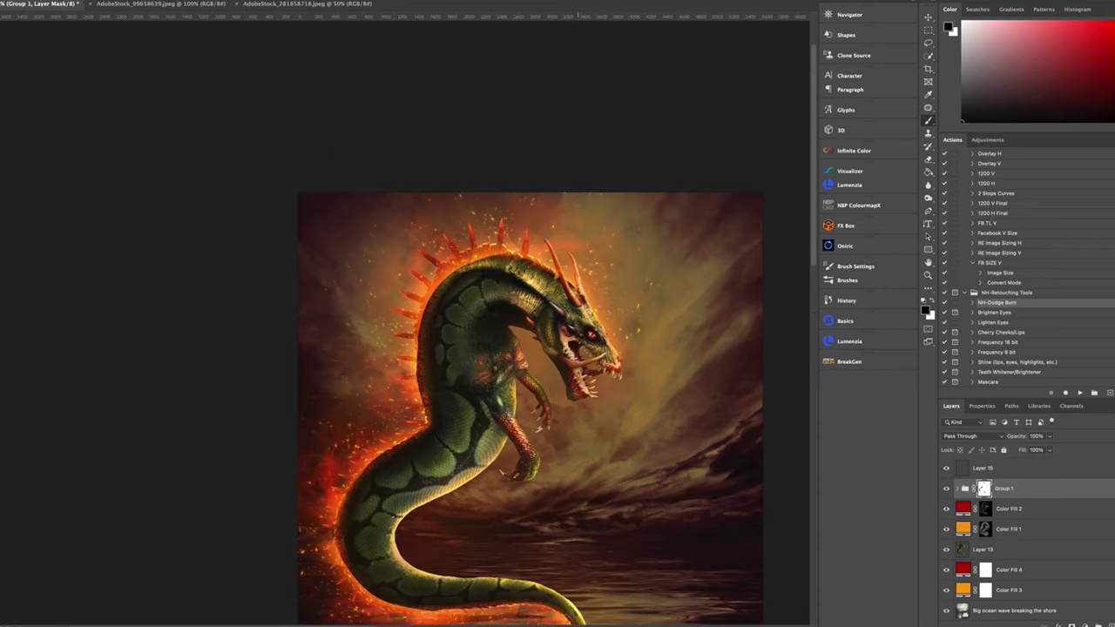
left_click_drag(503, 259, 425, 307)
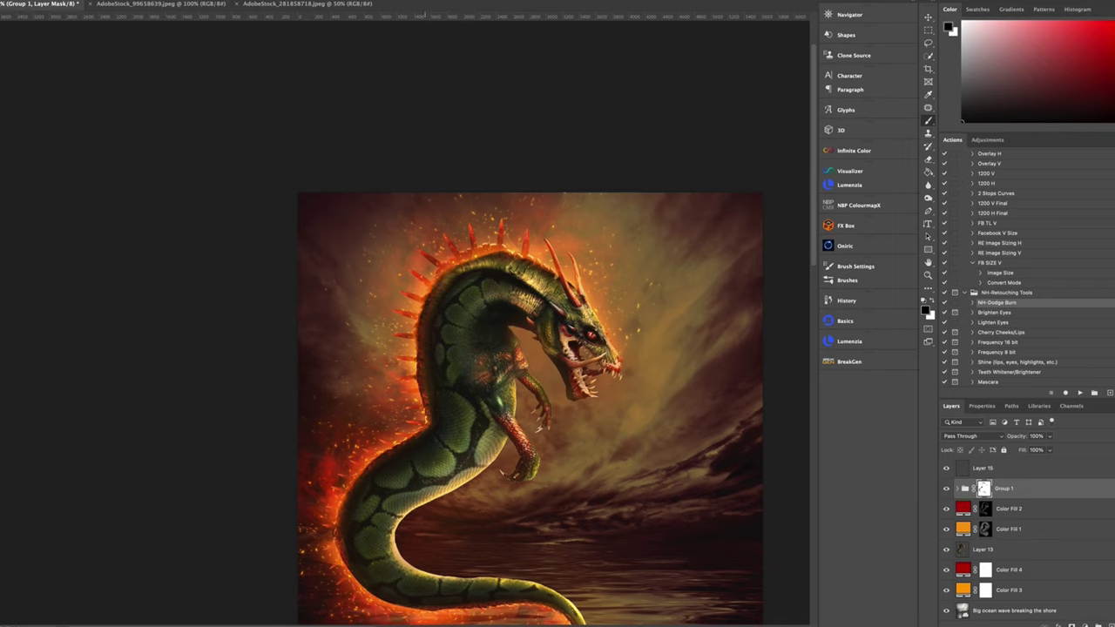
left_click_drag(505, 253, 440, 275)
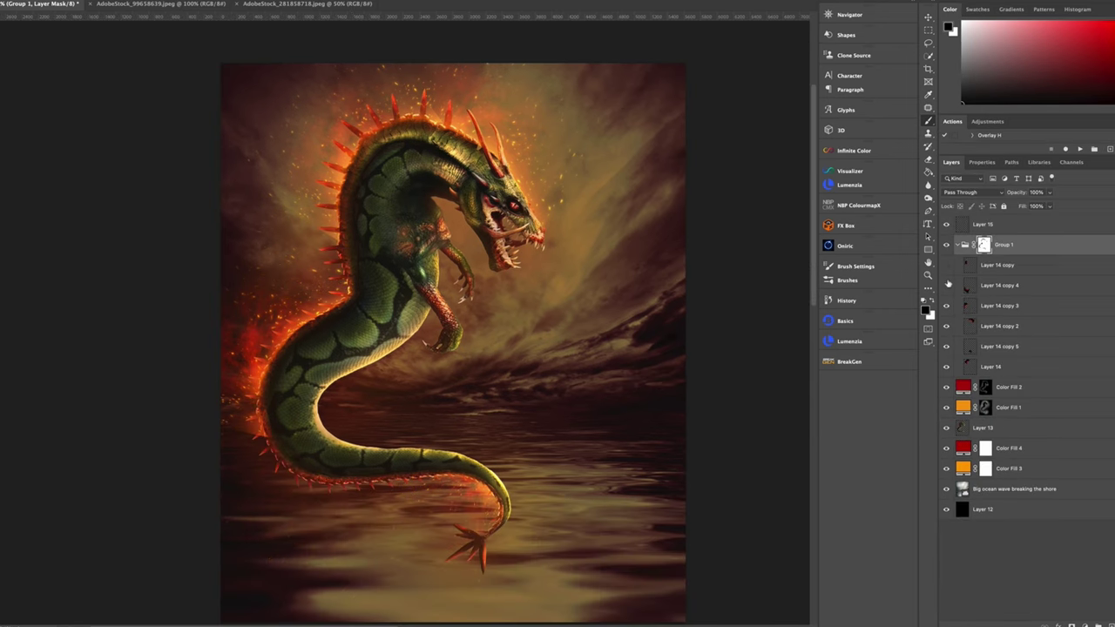
Step: Make Layer 14 and copies 2–5 visible again and select each one's mask
left_click(946, 285)
left_click(990, 285)
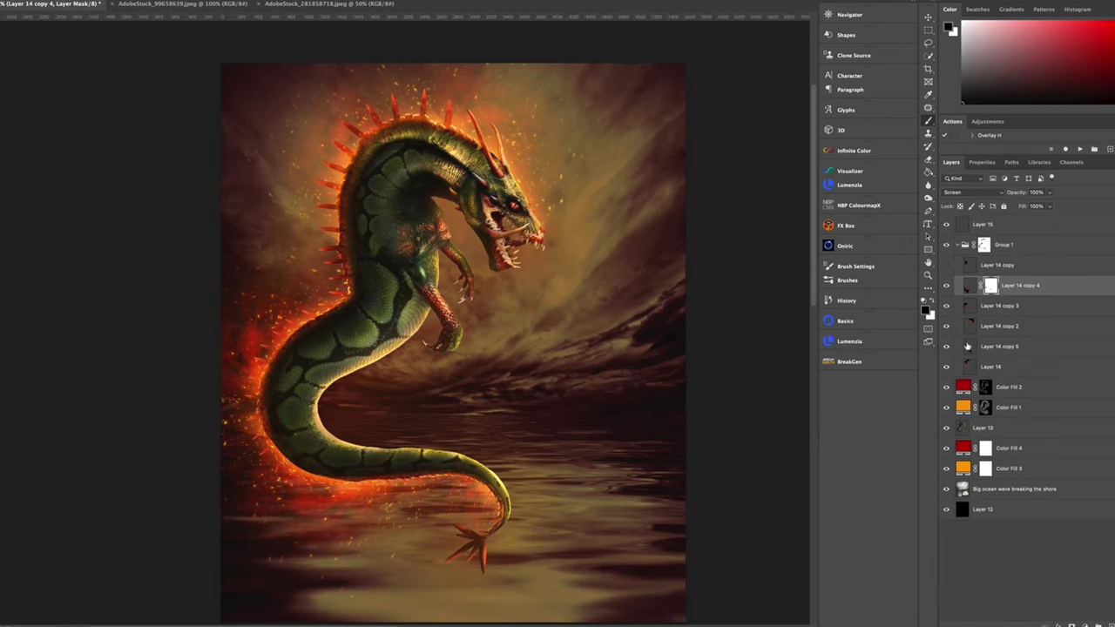
left_click(947, 306)
left_click(990, 306)
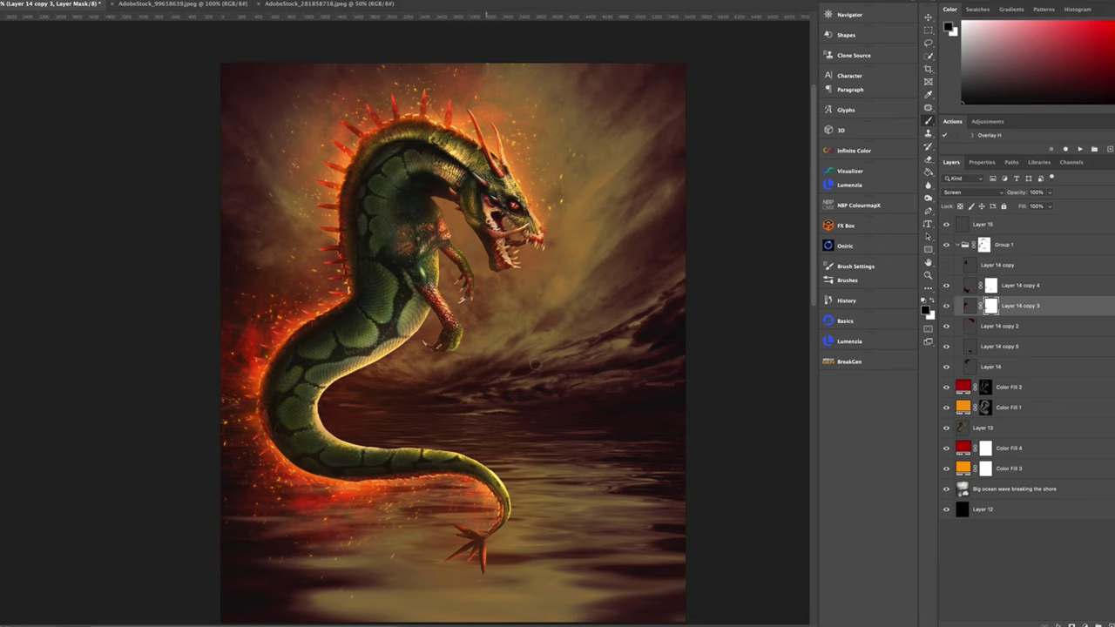
left_click(947, 367)
left_click(990, 366)
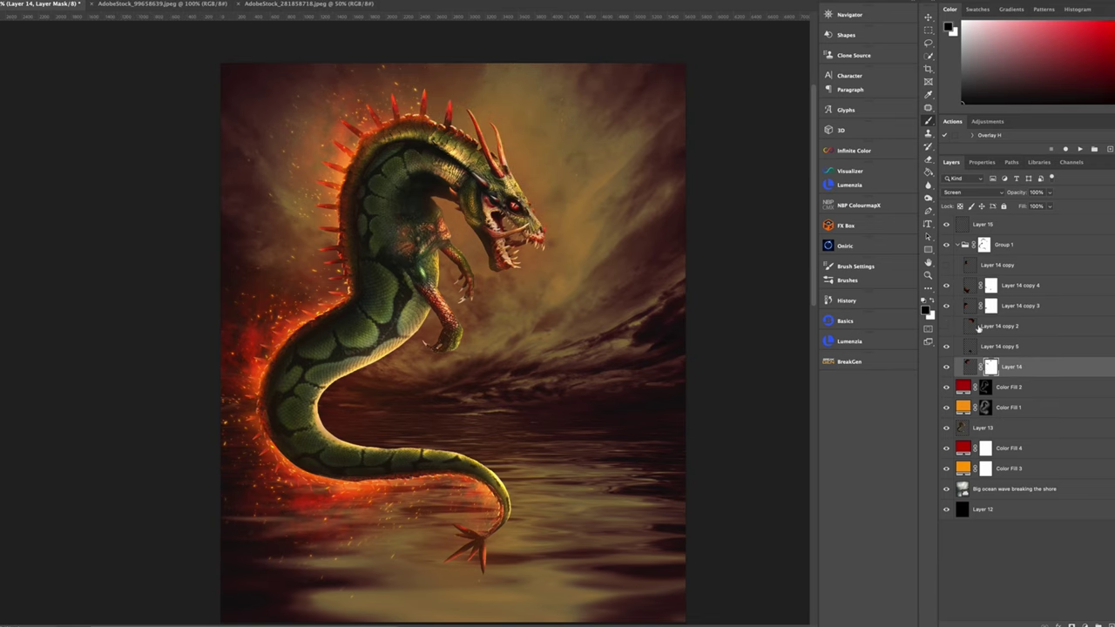
left_click(947, 326)
left_click(991, 326)
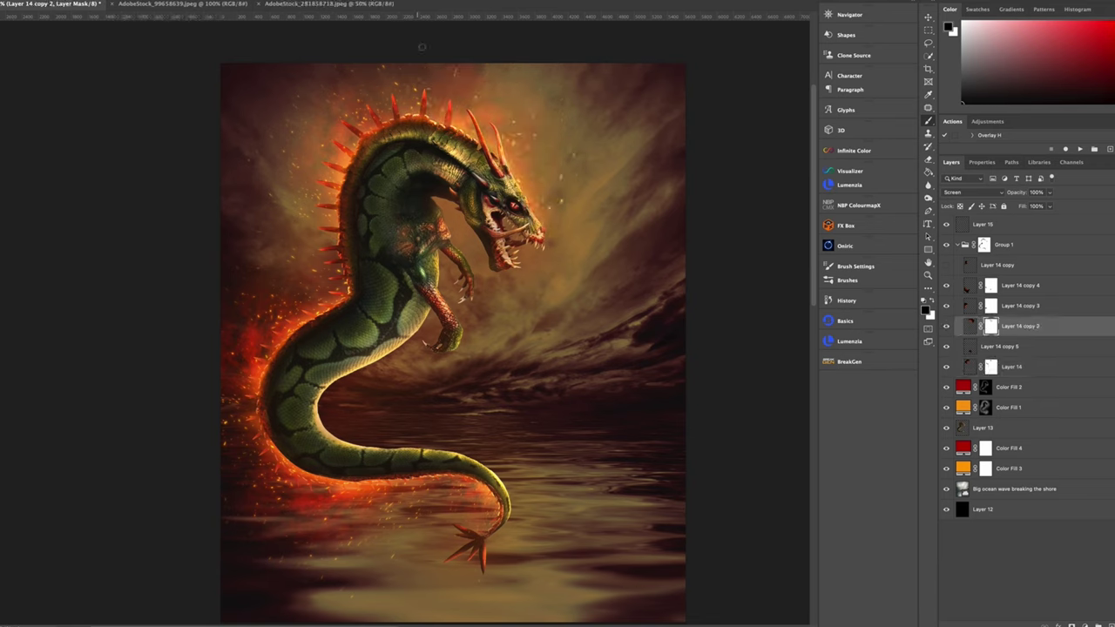
left_click(947, 346)
left_click(990, 346)
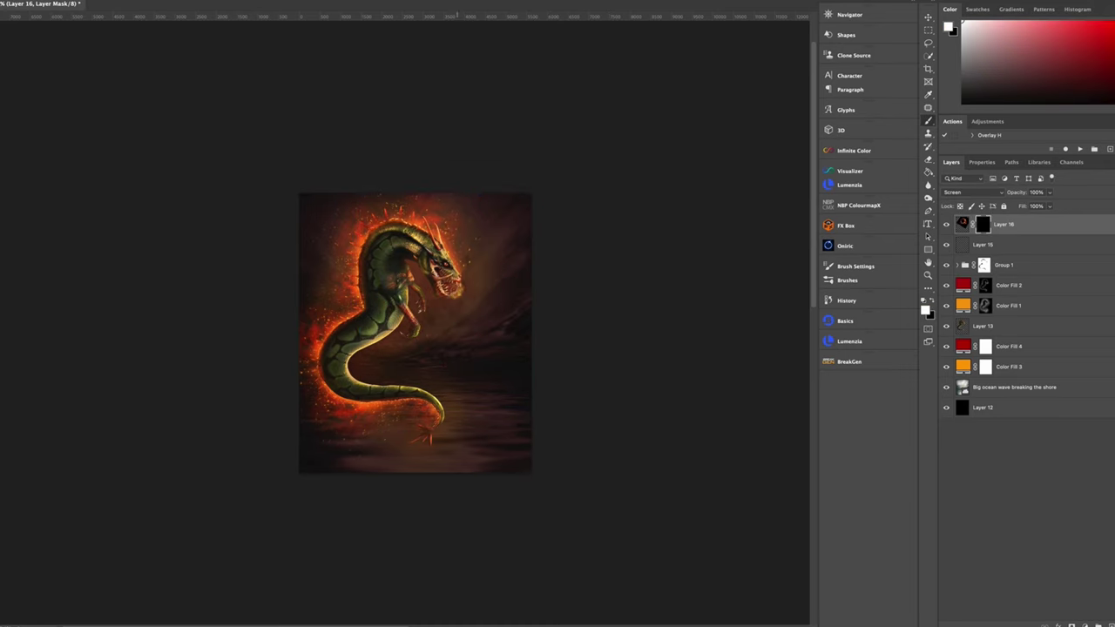
Step: Reveal fire breath from the dragon's mouth on Layer 16's mask, hiding stray wisps above it
left_click_drag(434, 297, 467, 307)
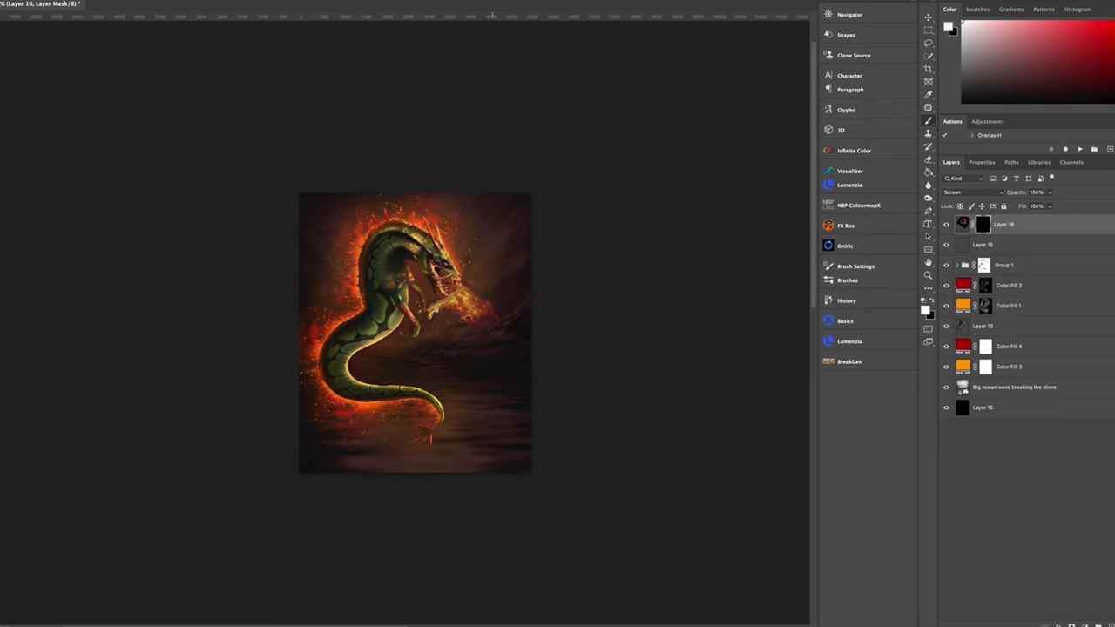
key("ctrl+plus")
mouse_move(503, 307)
left_mouse_down()
mouse_move(474, 287)
mouse_move(435, 289)
mouse_move(522, 288)
mouse_move(547, 236)
mouse_move(566, 287)
mouse_move(626, 305)
left_mouse_up()
left_click_drag(505, 281, 545, 257)
key("x")
left_click_drag(475, 293, 444, 293)
mouse_move(583, 237)
left_mouse_down()
mouse_move(516, 262)
mouse_move(532, 236)
left_mouse_up()
key("x")
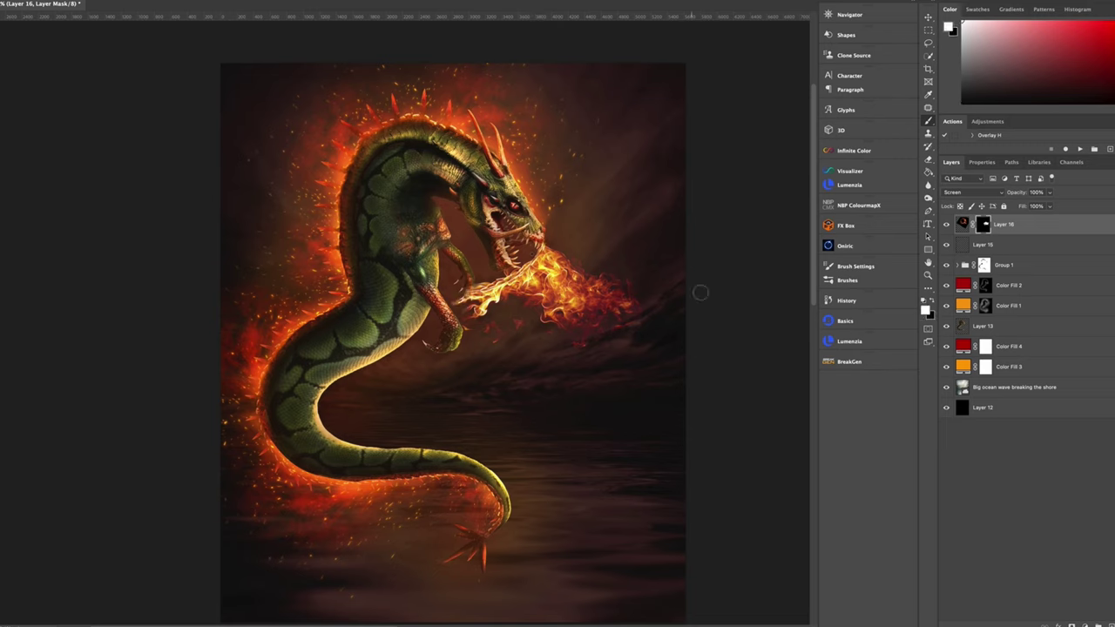
Step: Rotate the fire breath counterclockwise and warp its right end to curve downward
key("ctrl+t")
mouse_move(696, 291)
left_mouse_down()
mouse_move(548, 288)
mouse_move(435, 372)
left_mouse_up()
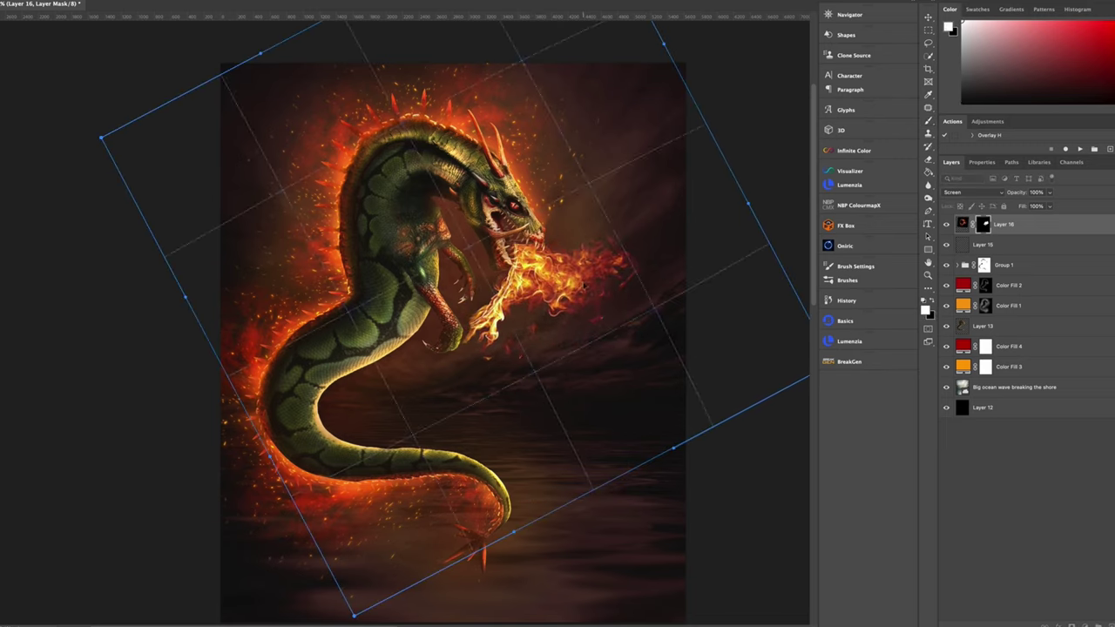
left_click_drag(748, 212, 721, 291)
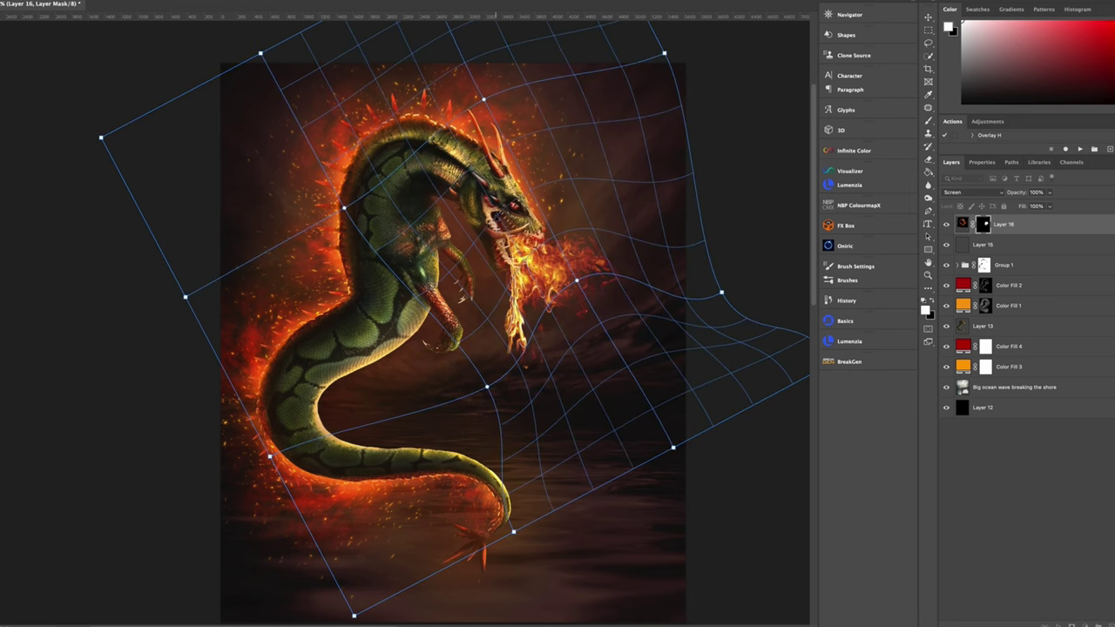
left_click_drag(487, 344, 519, 352)
key("Return")
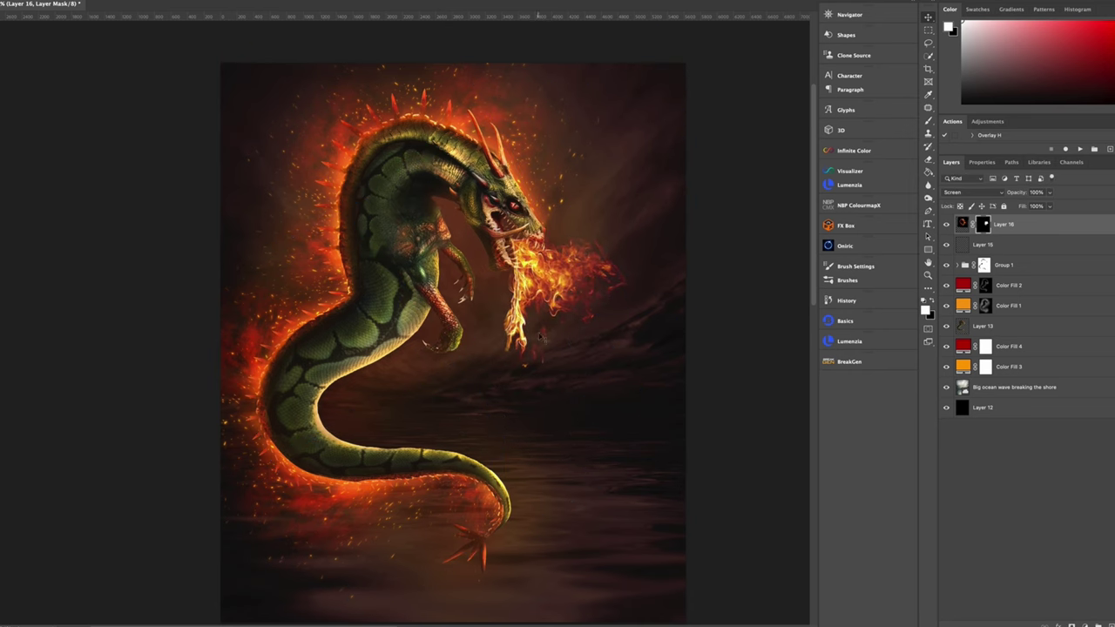
Step: Reset the brush to black and white, zoom out, and duplicate the fire breath layer
key("b")
key("x")
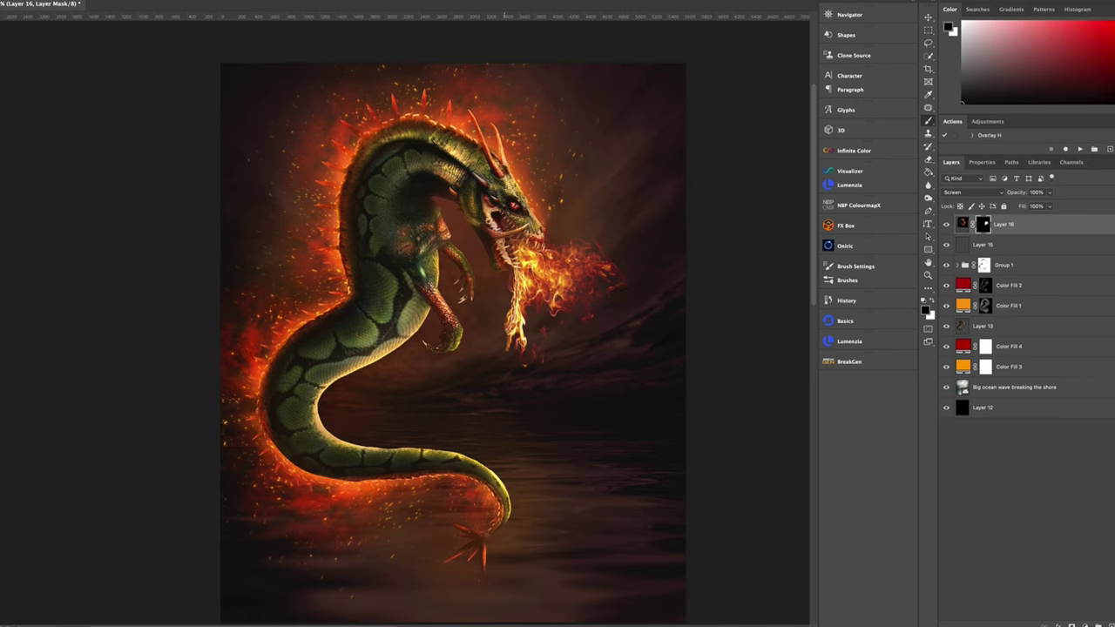
key("ctrl+minus")
key("ctrl+j")
key("ctrl+t")
Step: Shrink, rotate clockwise and reposition the Layer 16 copy flames
left_click_drag(452, 261, 492, 329)
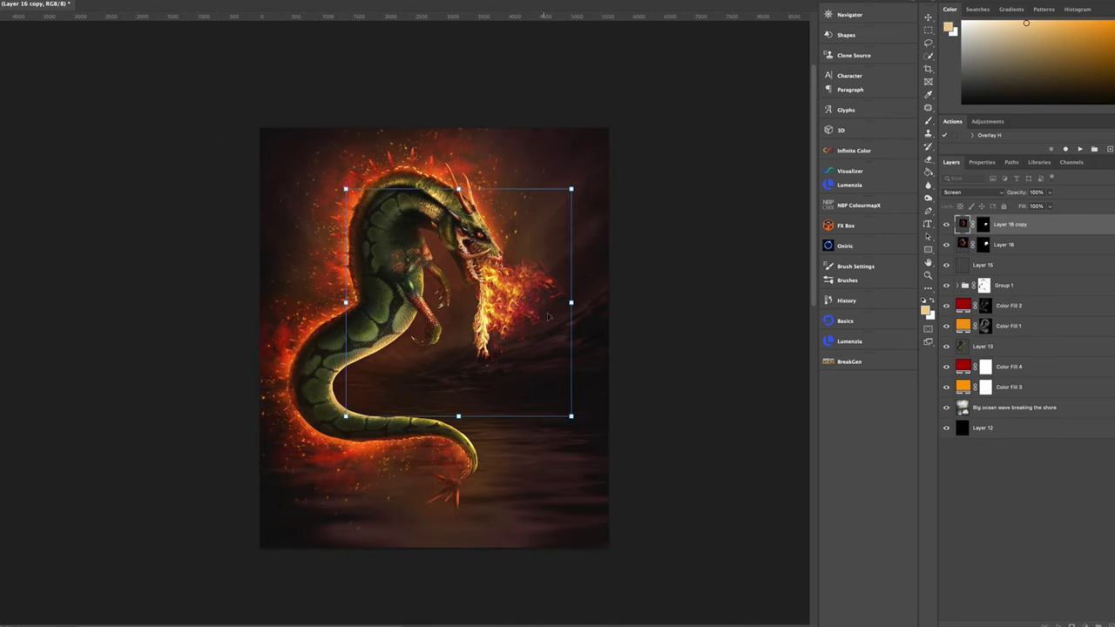
mouse_move(596, 161)
left_mouse_down()
mouse_move(533, 489)
mouse_move(517, 432)
left_mouse_up()
key("Return")
left_click(983, 224)
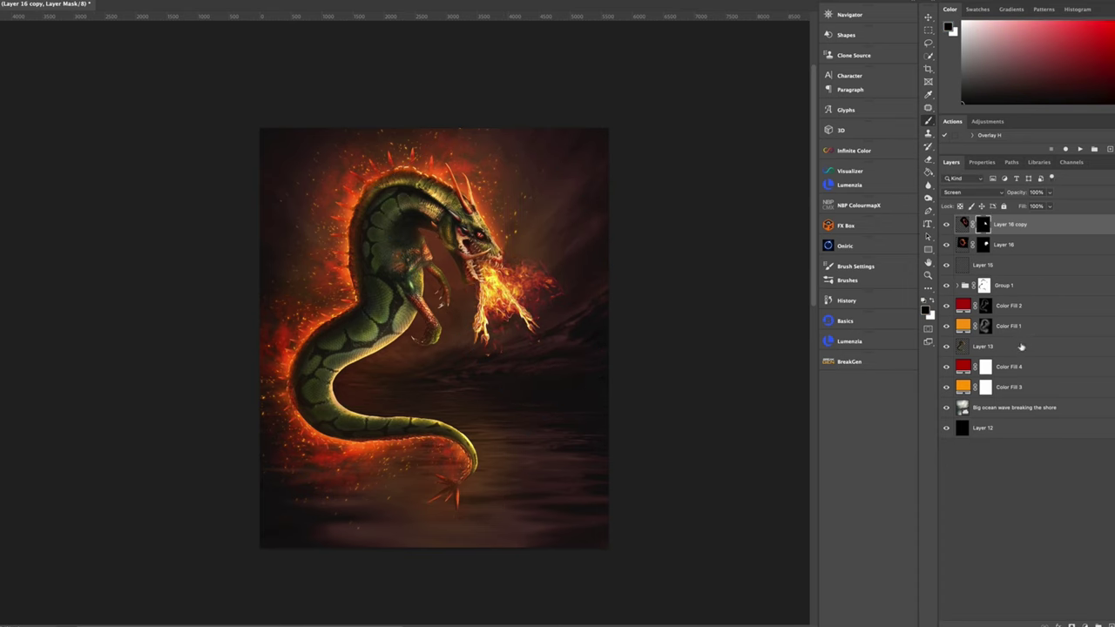
Step: Paste the fire and sparks image as Layer 17, angle it beside the mouth, and mask it
key("ctrl+v")
key("ctrl+t")
mouse_move(557, 488)
left_mouse_down()
mouse_move(488, 365)
mouse_move(503, 352)
mouse_move(426, 383)
mouse_move(471, 366)
left_mouse_up()
key("Return")
key("shift+alt+s")
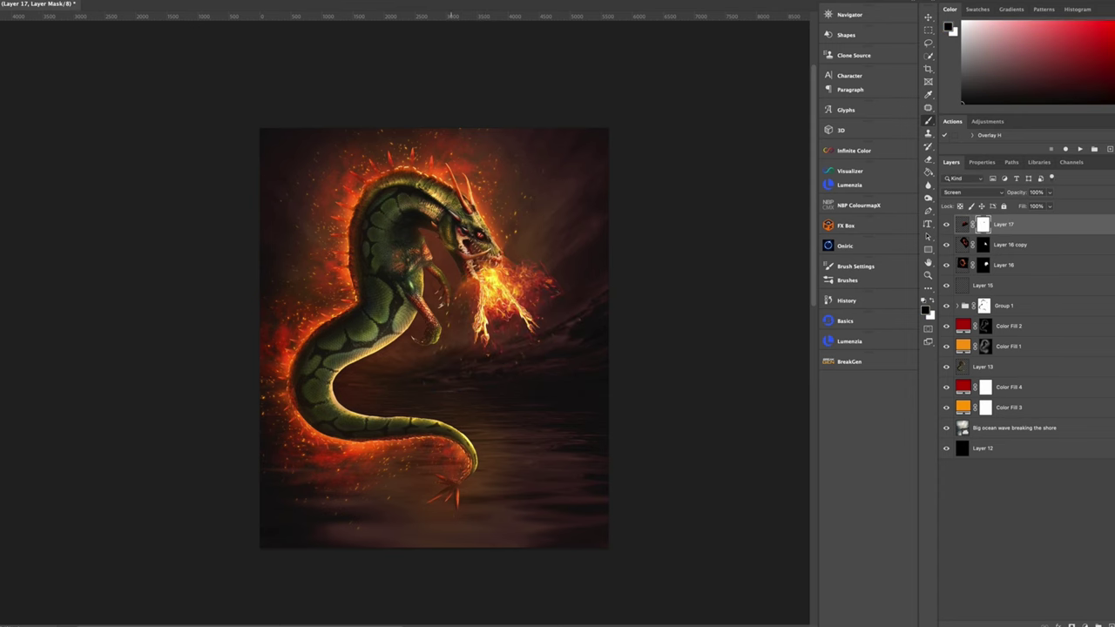
Step: Clip the new Layer 18 to the dragon's Layer 13
right_click(1035, 369)
left_click(1045, 427)
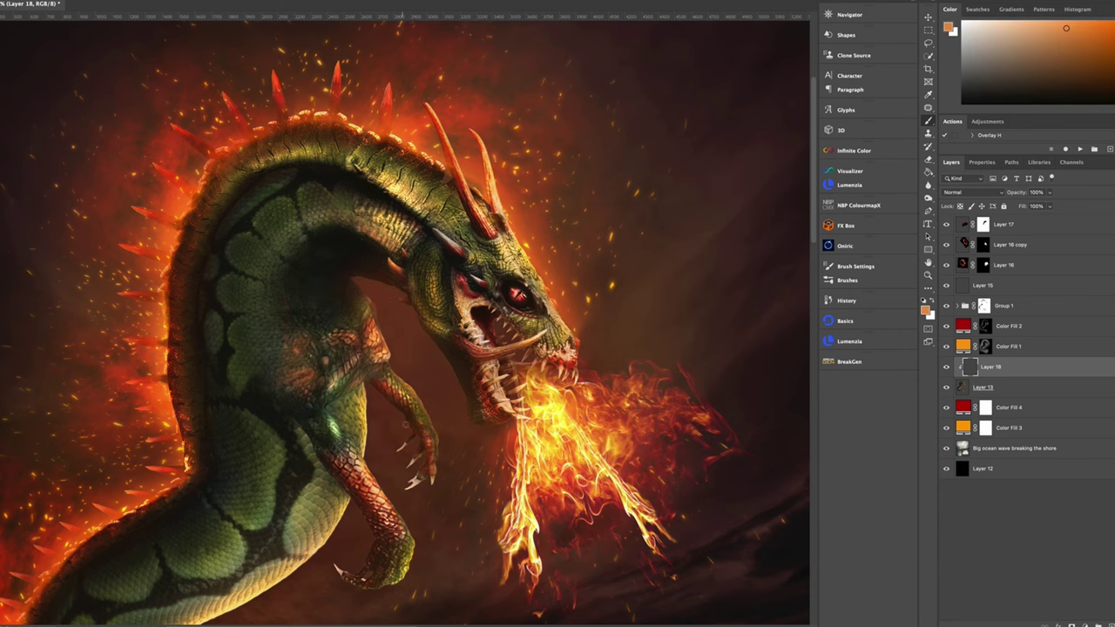
scroll(405, 320, "down", 5)
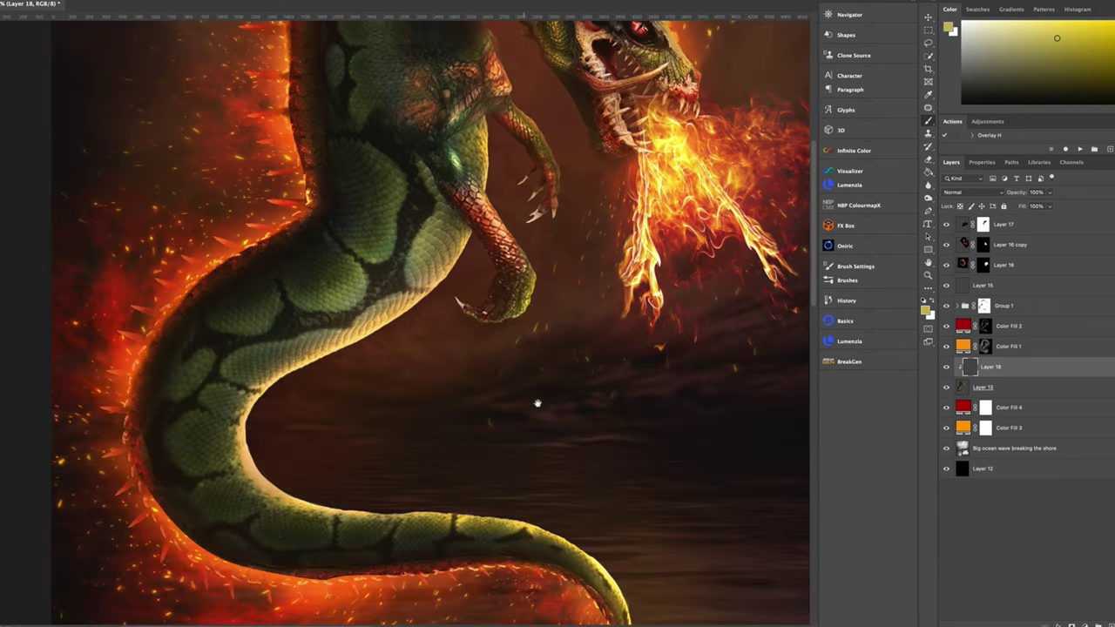